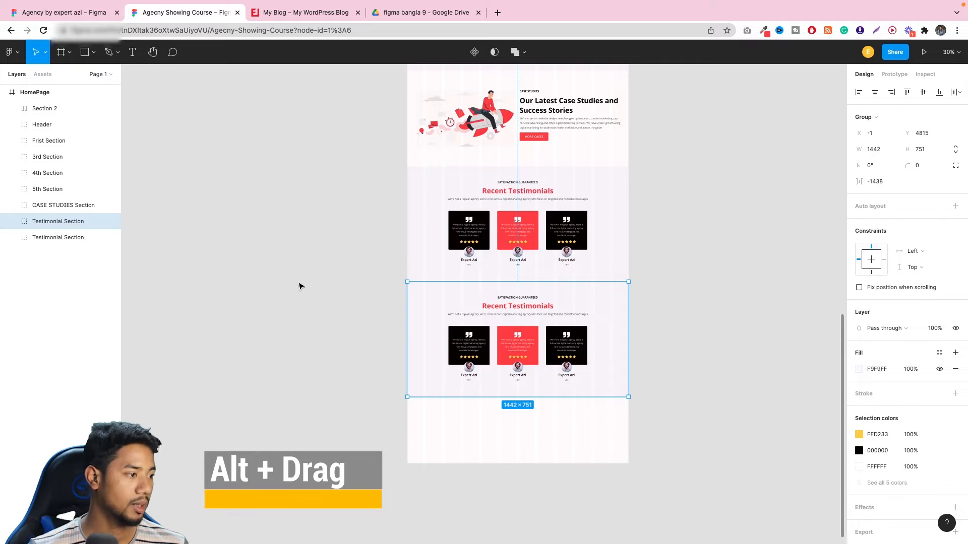
# - Move the duplicated Testimonial Section to the end of the layer order and rename it "Team Section", checking the reference site's team block
pyautogui.moveTo(15, 225); pyautogui.dragTo(67, 239)
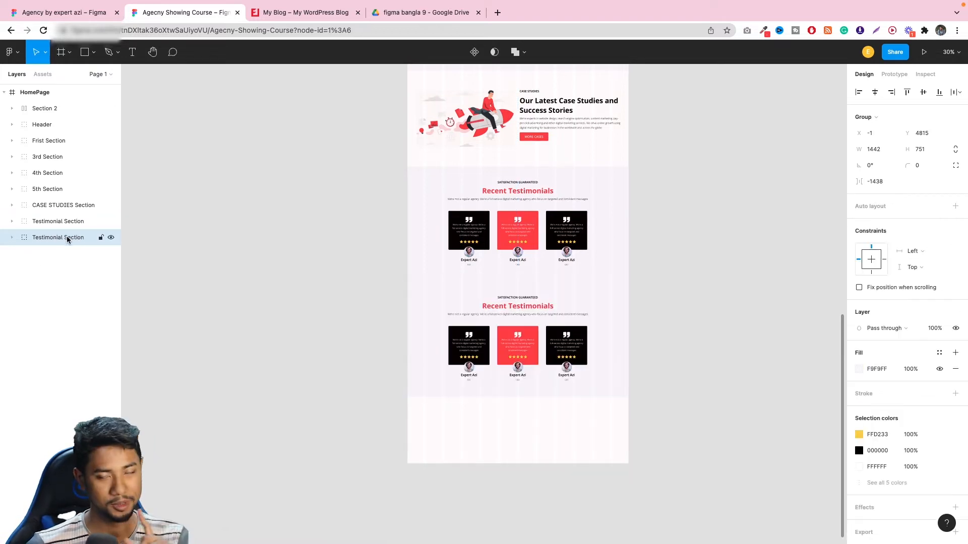
pyautogui.click(290, 18)
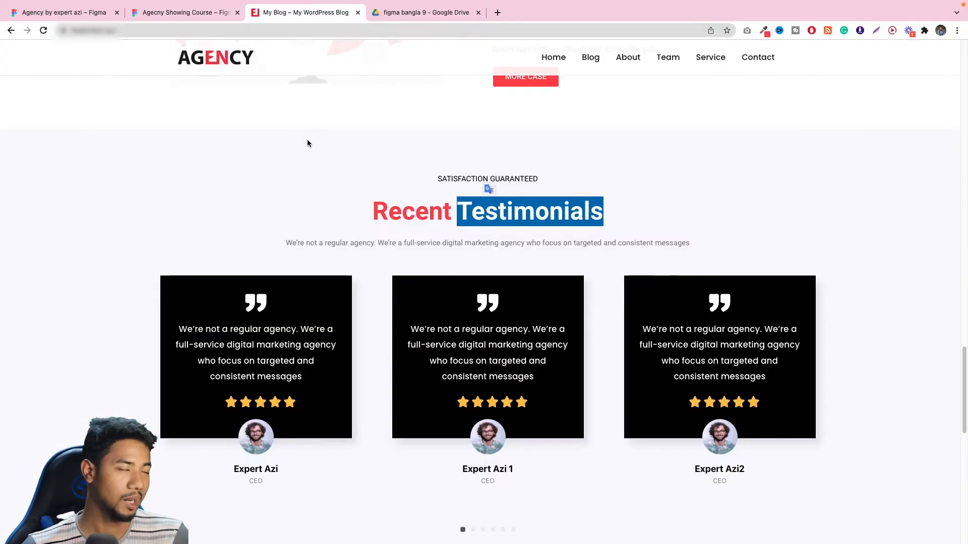
pyautogui.scroll(-7, 371, 230)
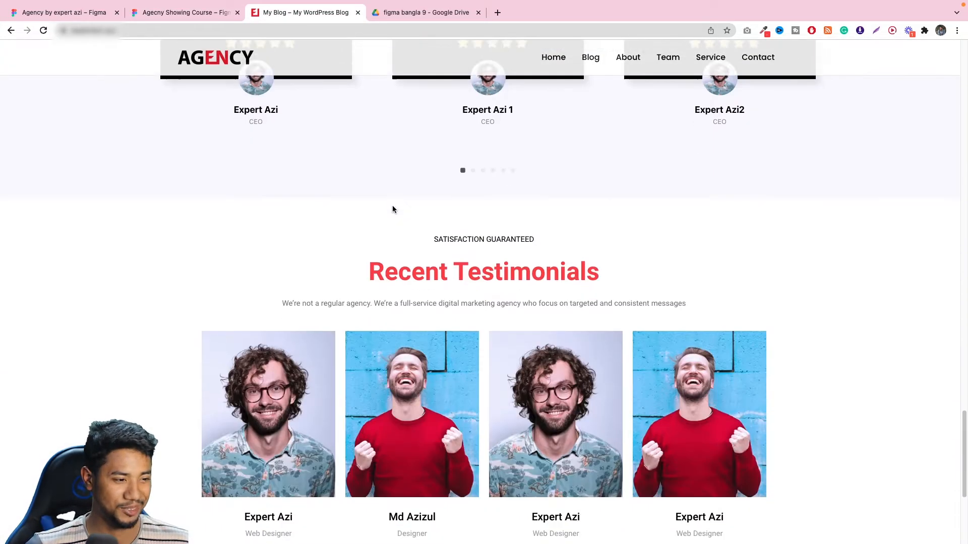
pyautogui.click(198, 13)
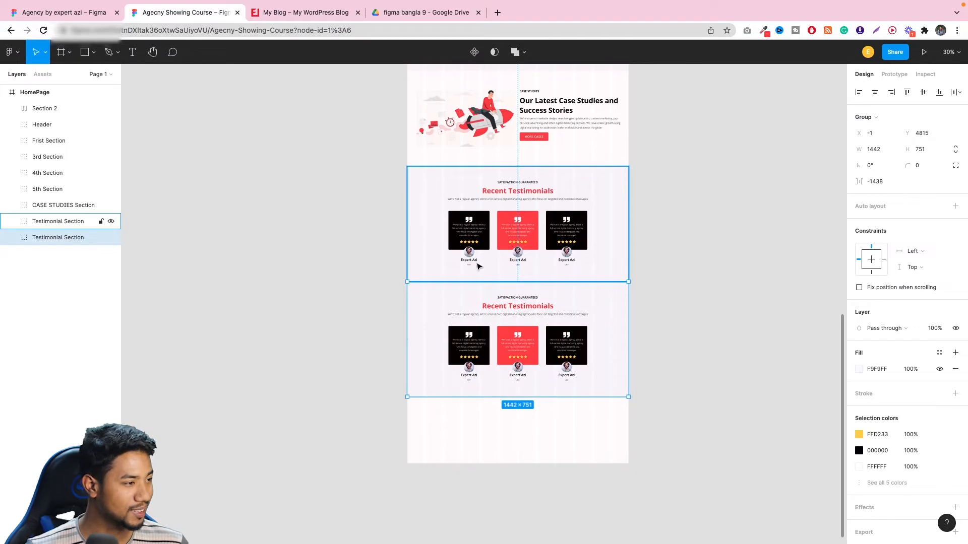
pyautogui.doubleClick(44, 238)
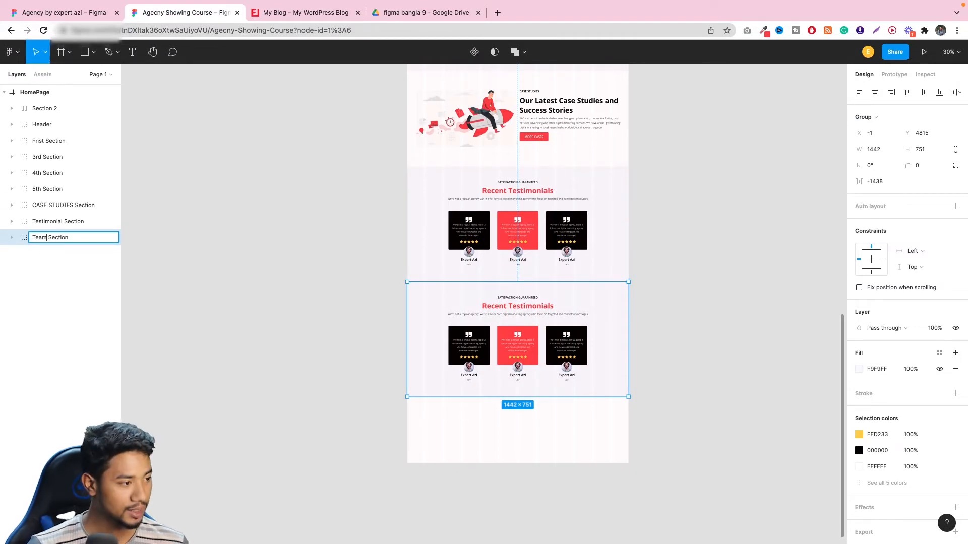
pyautogui.click(60, 306)
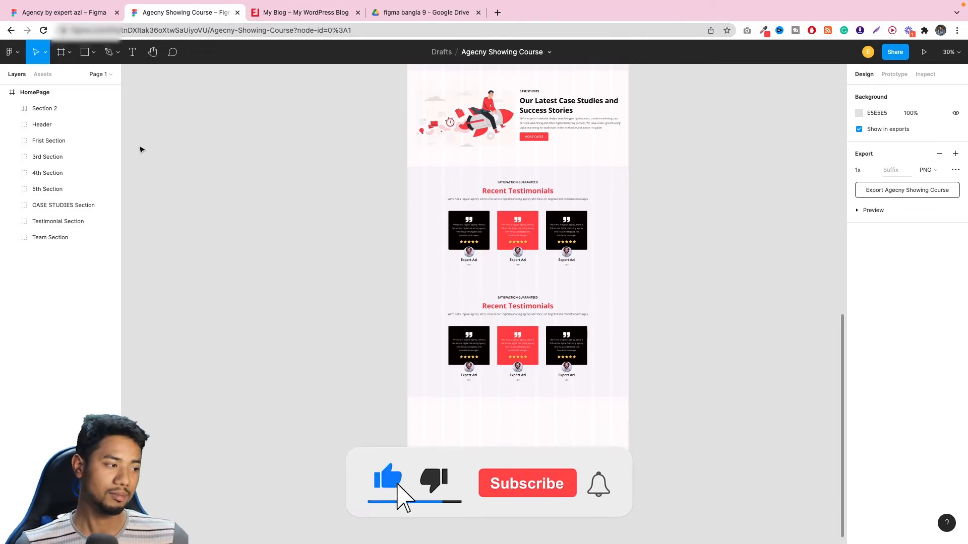
# - Delete the Testimonial All card row from Frame 1 of the Team Section
pyautogui.click(17, 243)
pyautogui.click(12, 237)
pyautogui.scroll(-1, 136, 240)
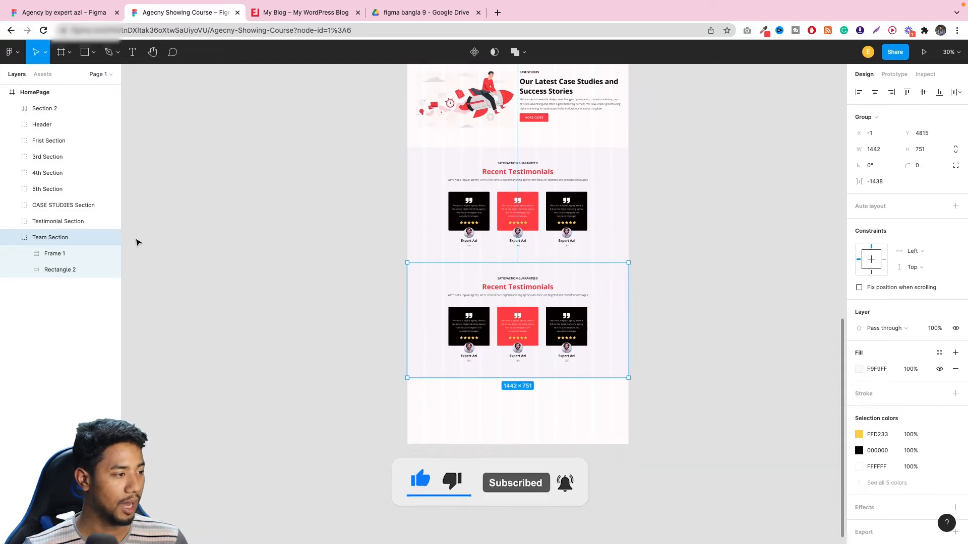
pyautogui.click(72, 251)
pyautogui.click(24, 253)
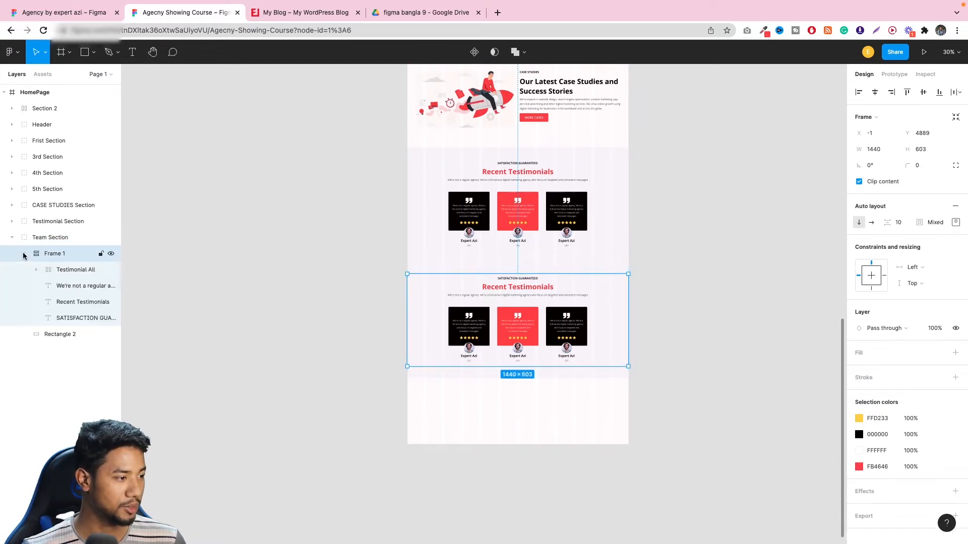
pyautogui.click(71, 270)
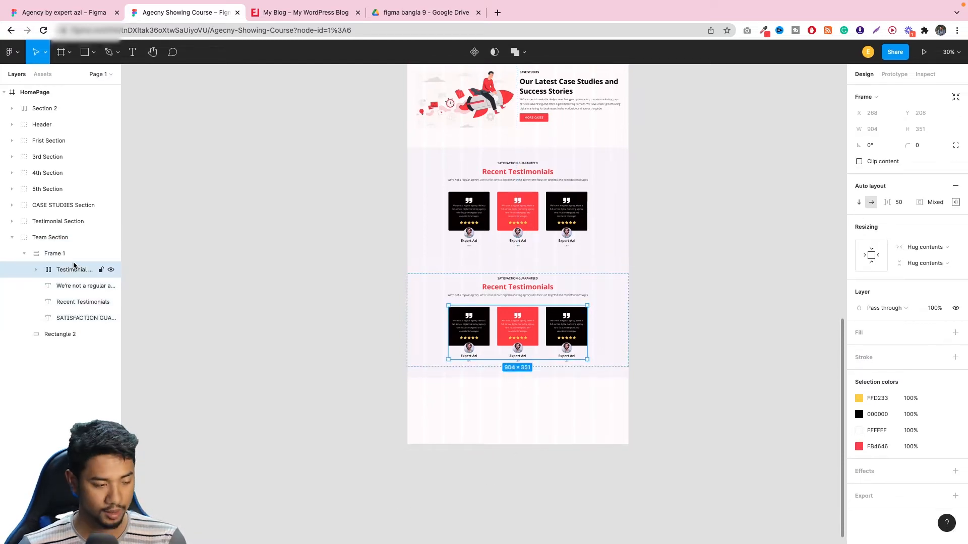
pyautogui.press('Delete')
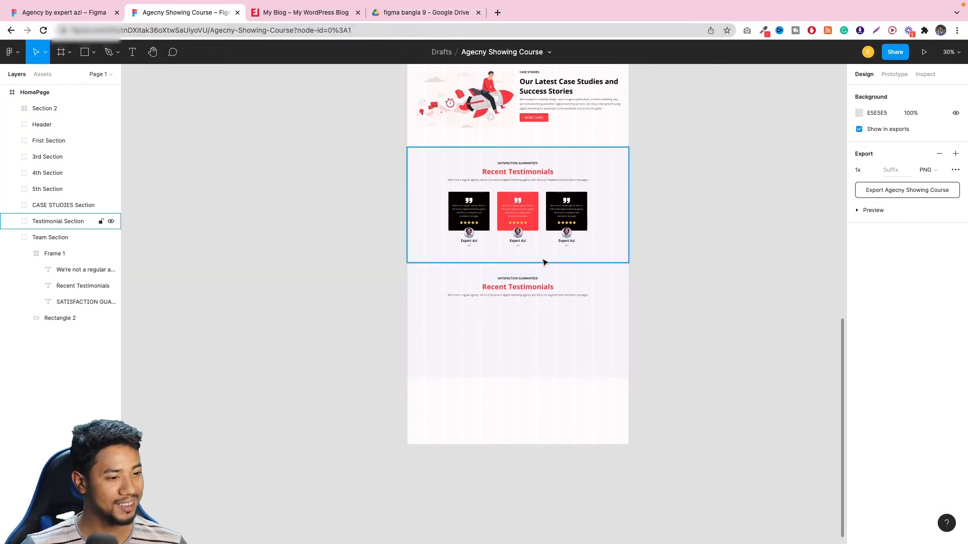
# - Change the Team Section's heading text to "Team All Member"
pyautogui.click(526, 288)
pyautogui.click(525, 288)
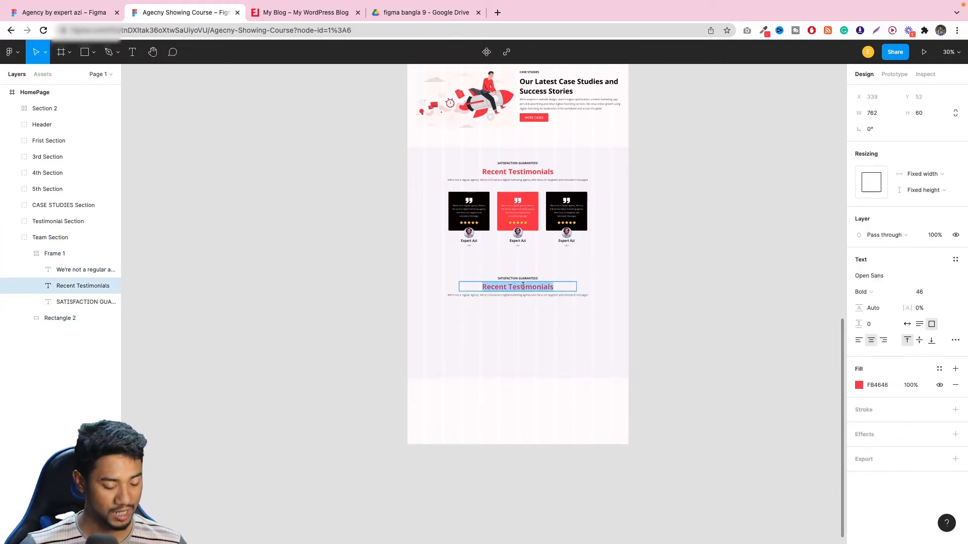
pyautogui.write('Team All Member')
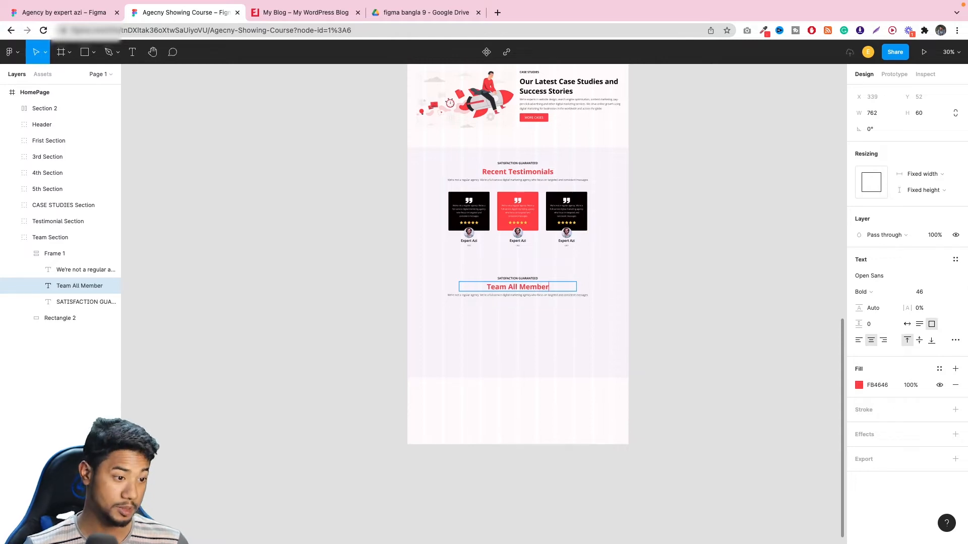
pyautogui.press('Escape')
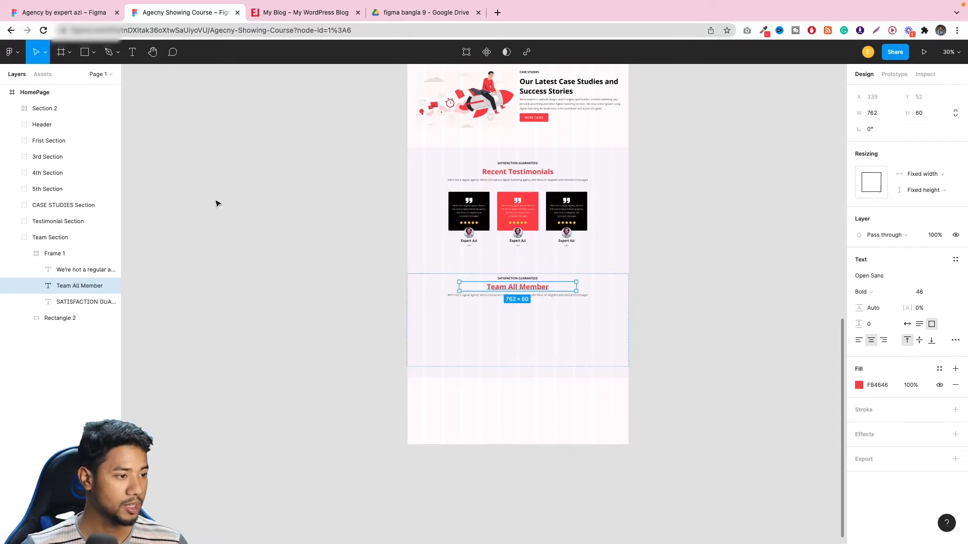
# - On the reference website, inspect the first team member's card and open its source photo t1.jpeg on its own page
pyautogui.click(304, 14)
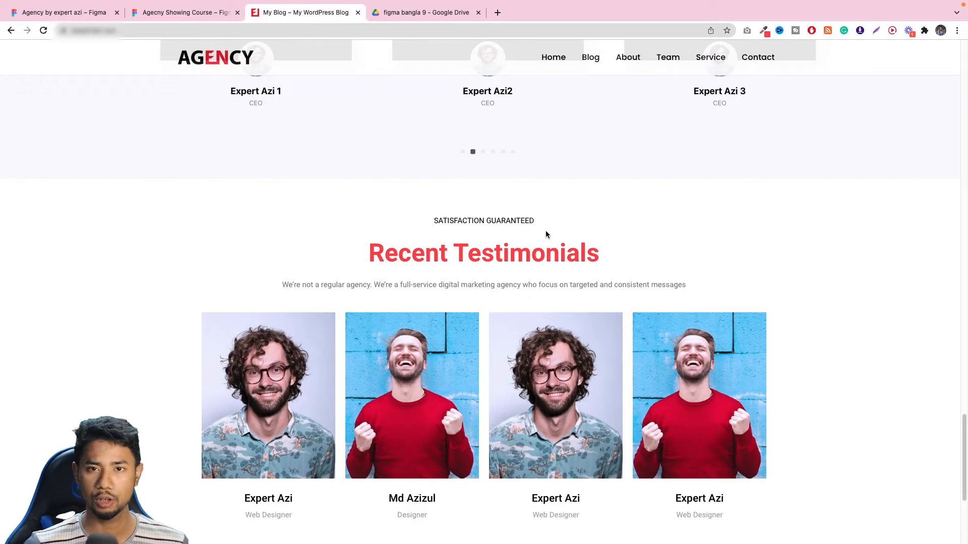
pyautogui.scroll(-5, 546, 235)
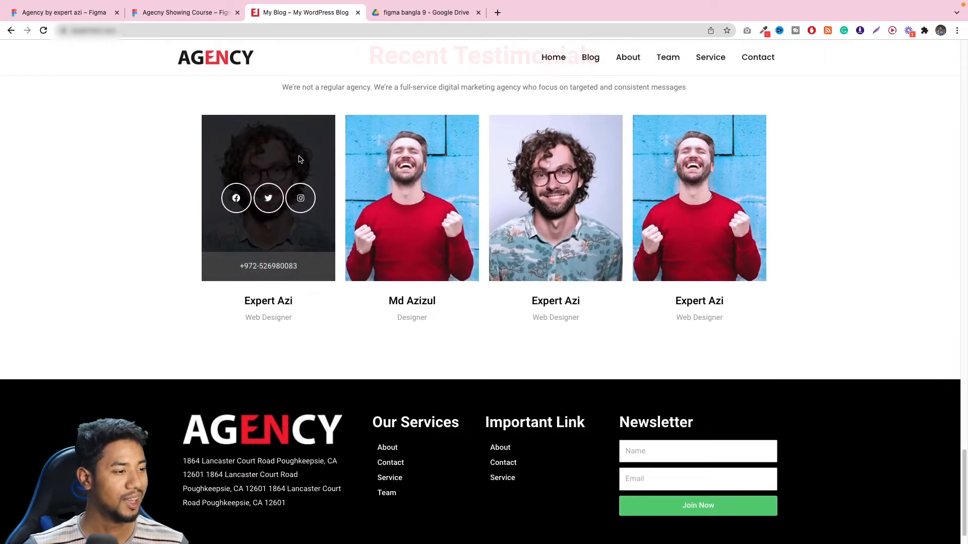
pyautogui.rightClick(299, 159)
pyautogui.click(326, 339)
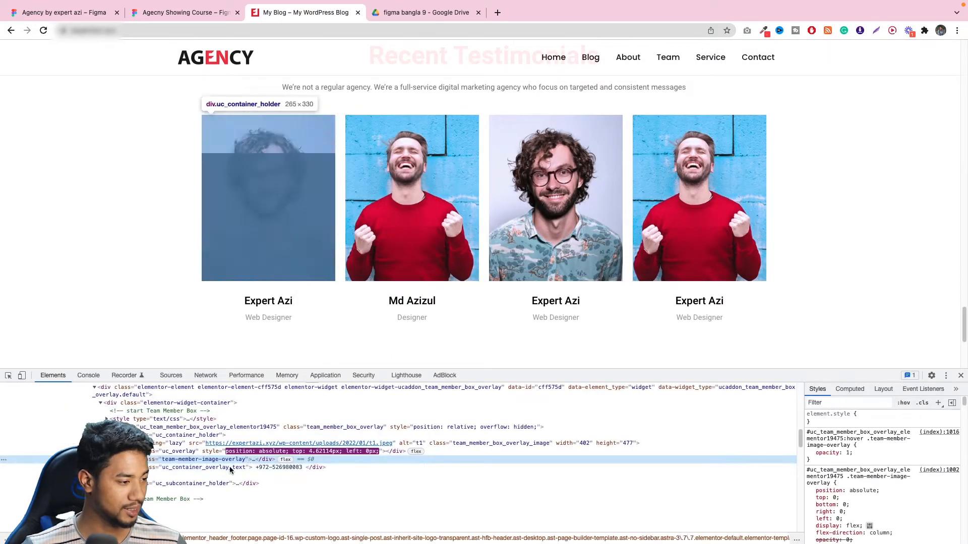
pyautogui.moveTo(262, 443)
pyautogui.click(305, 524)
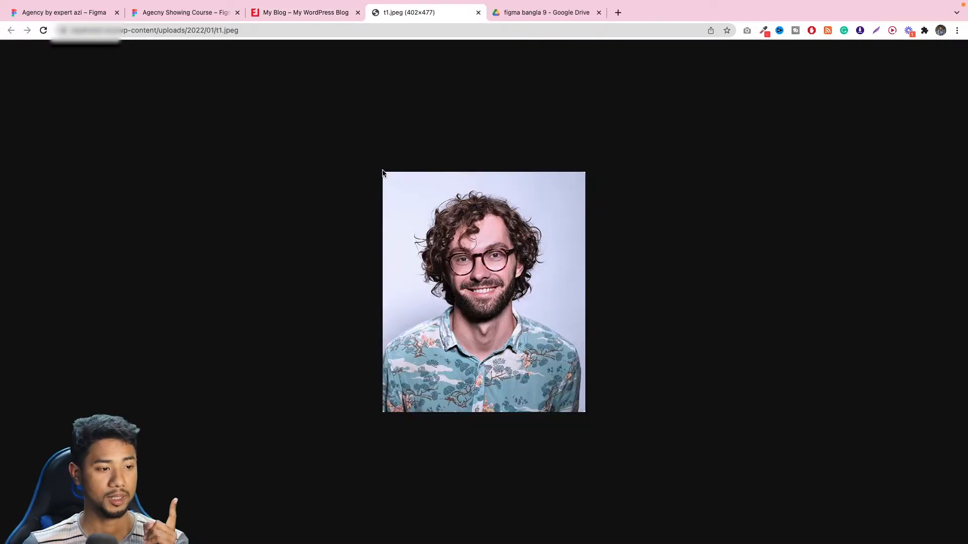
# - Save the team member photo as "t1 (2)" in the Downloads folder and close its page
pyautogui.rightClick(453, 203)
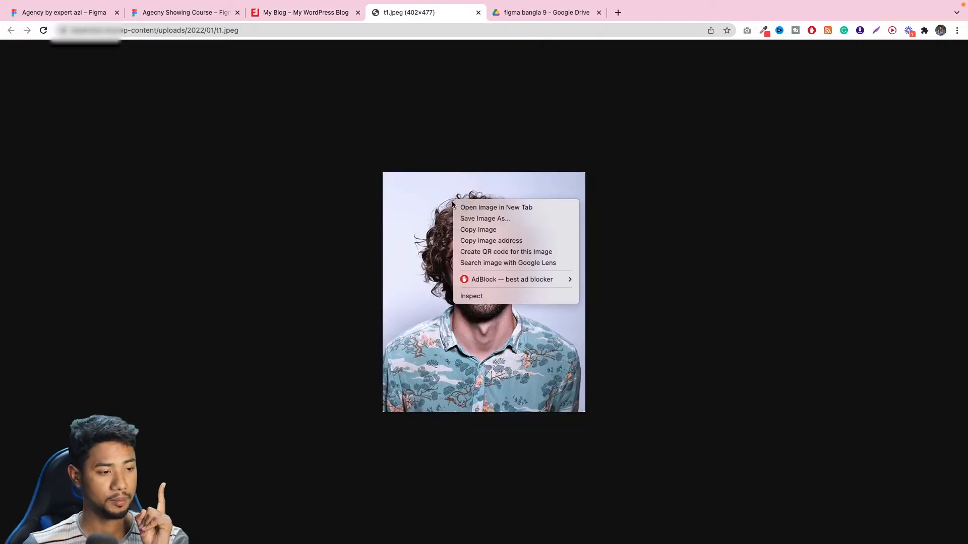
pyautogui.click(468, 217)
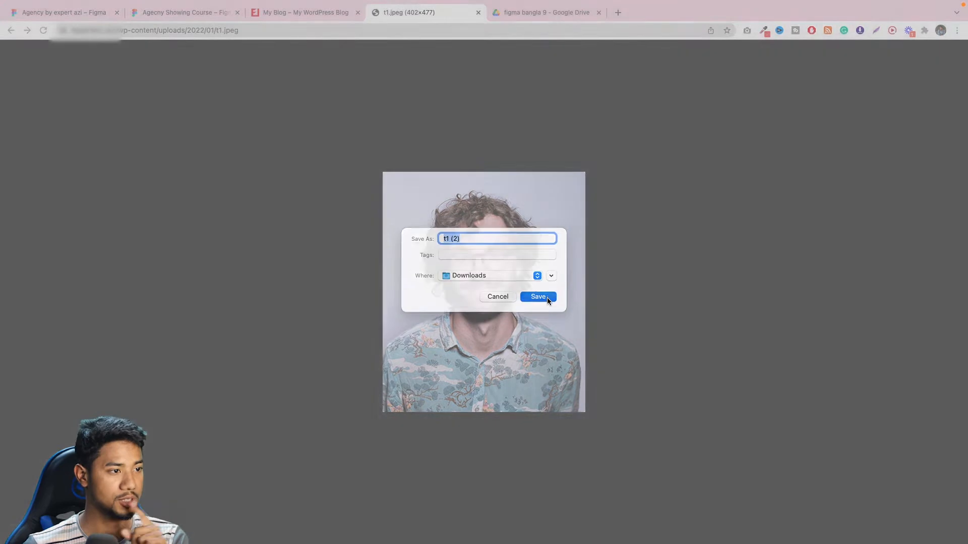
pyautogui.click(546, 298)
pyautogui.click(478, 13)
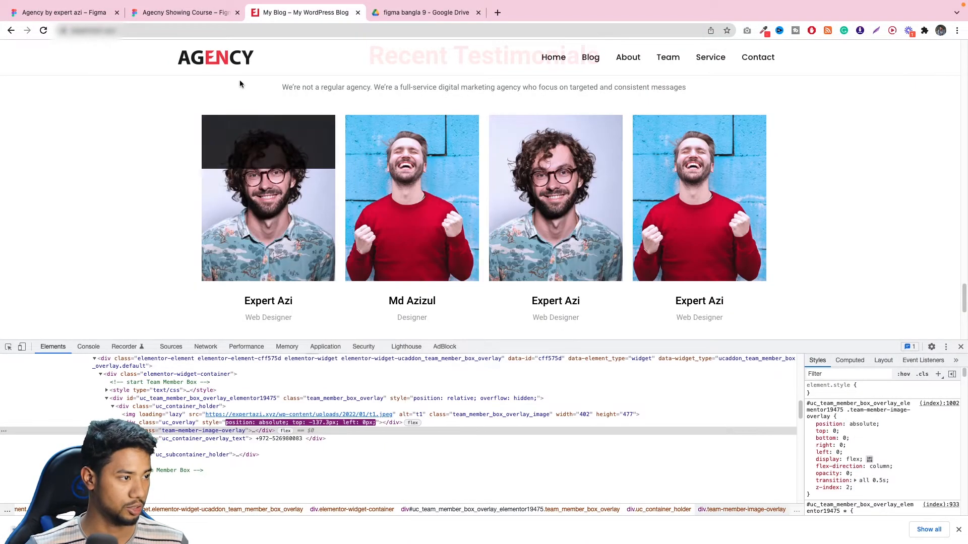
# - Back in the Figma design, change the fill of the Team Section's background rectangle, Rectangle 2, to white
pyautogui.click(184, 12)
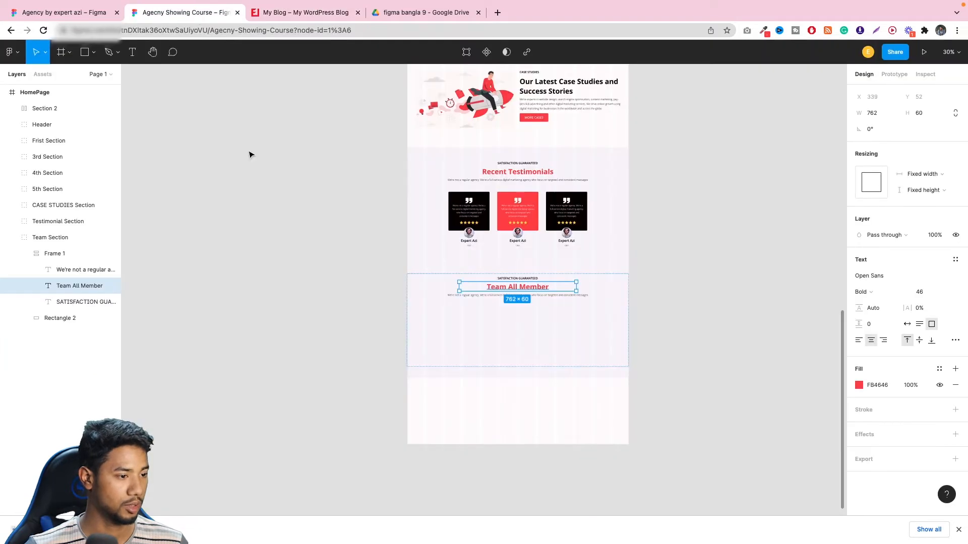
pyautogui.click(307, 258)
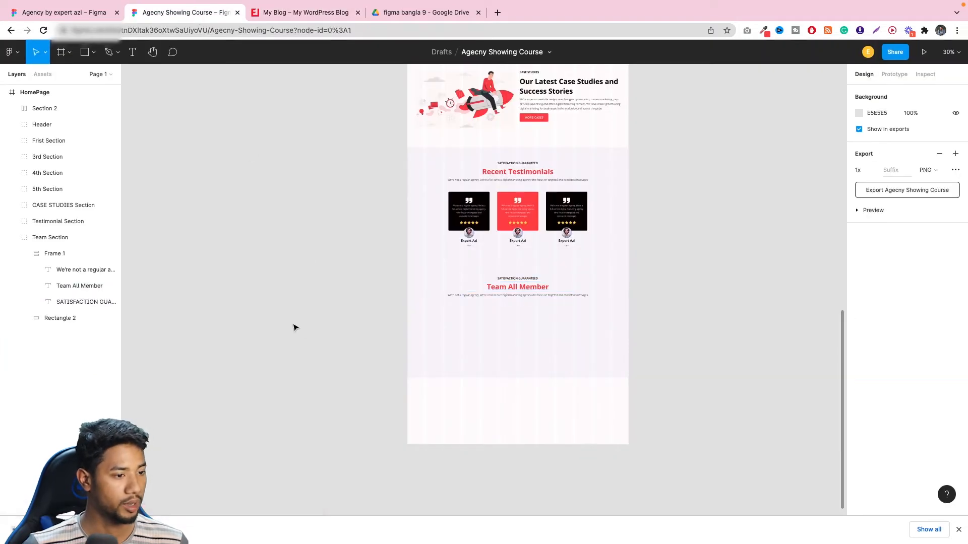
pyautogui.click(592, 278)
pyautogui.click(58, 317)
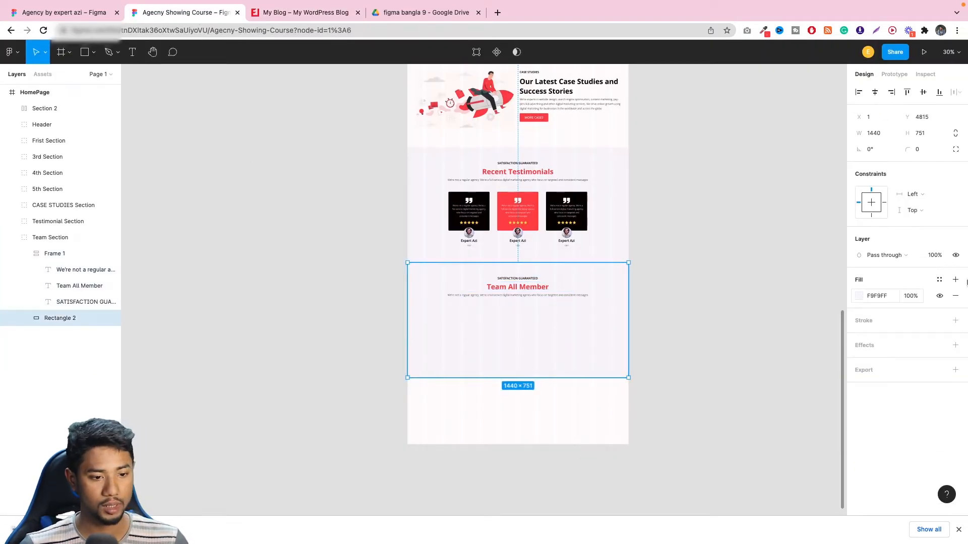
pyautogui.click(858, 297)
pyautogui.moveTo(789, 310); pyautogui.dragTo(616, 164)
pyautogui.click(712, 267)
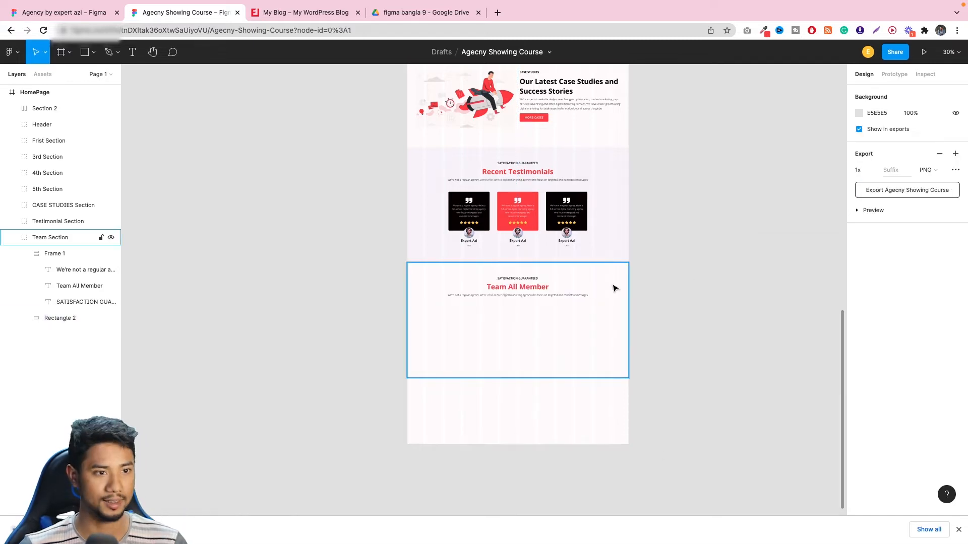
# - Place the downloaded 402 × 477 team photo on the empty canvas beside the HomePage frame
pyautogui.moveTo(17, 528); pyautogui.dragTo(233, 277)
pyautogui.scroll(-3, 210, 173)
pyautogui.moveTo(237, 223); pyautogui.dragTo(270, 294)
pyautogui.click(311, 207)
pyautogui.click(255, 265)
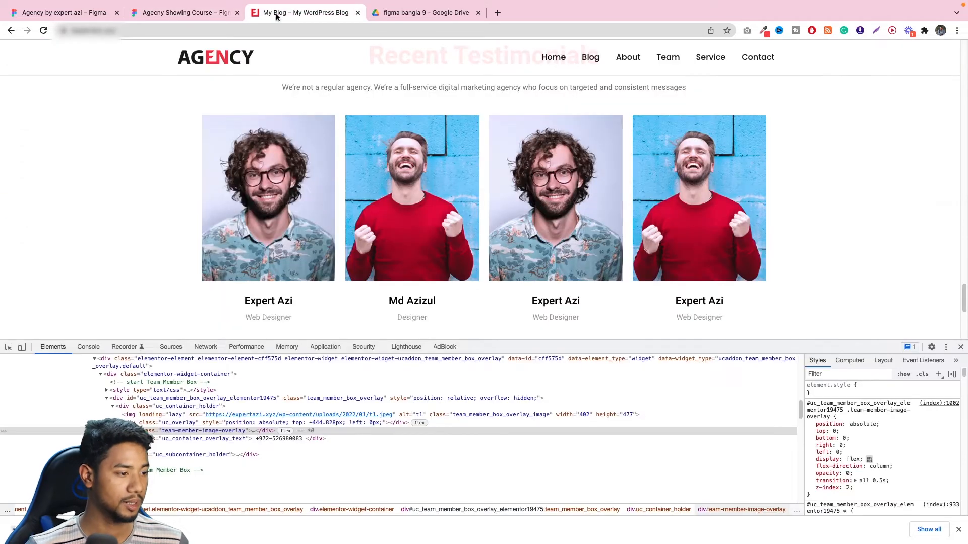
# - Check the card captions on the reference site and add a "Web Designer" text below the photo in the Figma design
pyautogui.click(275, 12)
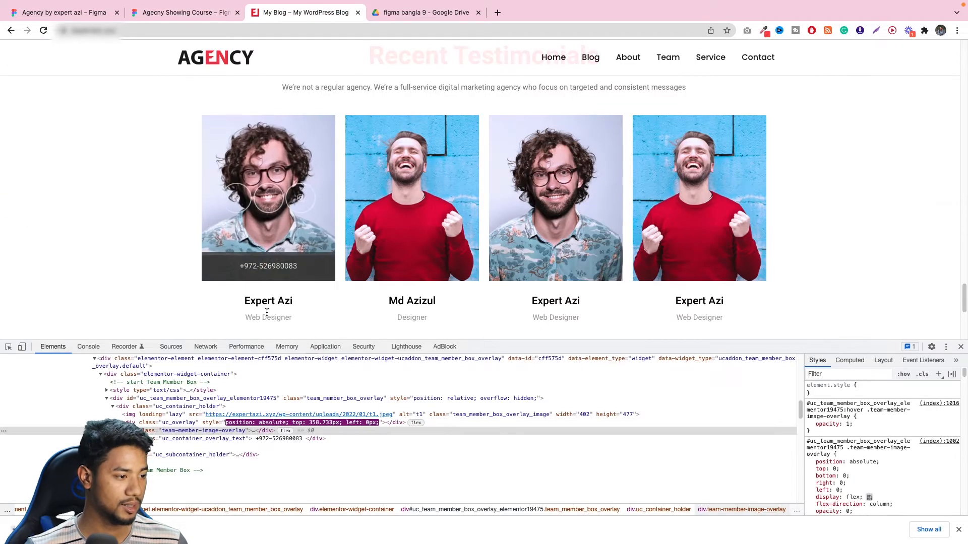
pyautogui.click(198, 19)
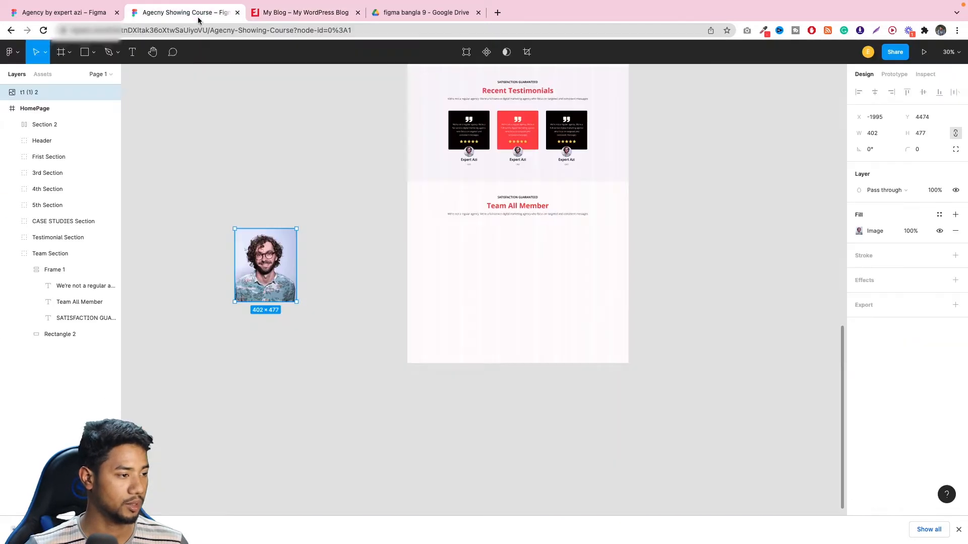
pyautogui.click(238, 189)
pyautogui.click(132, 52)
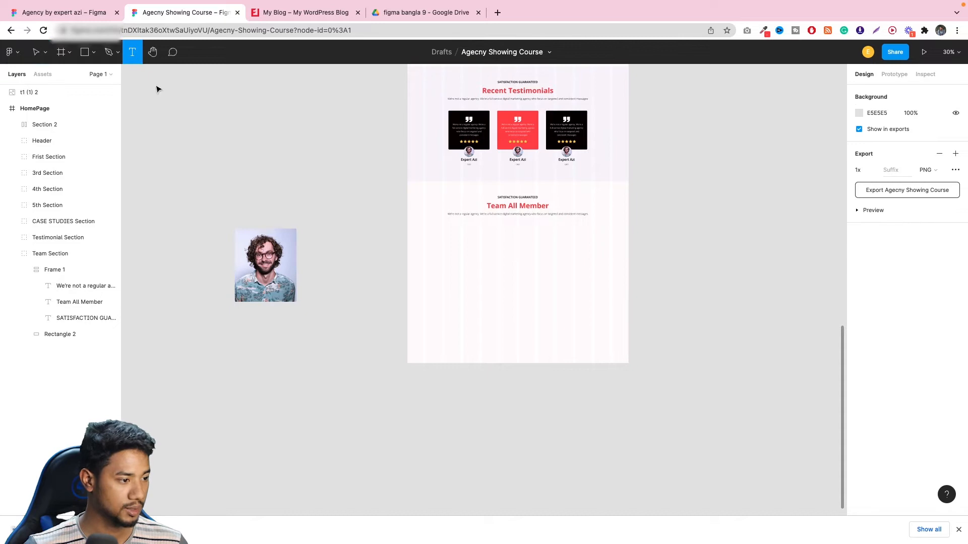
pyautogui.click(253, 334)
pyautogui.write('We')
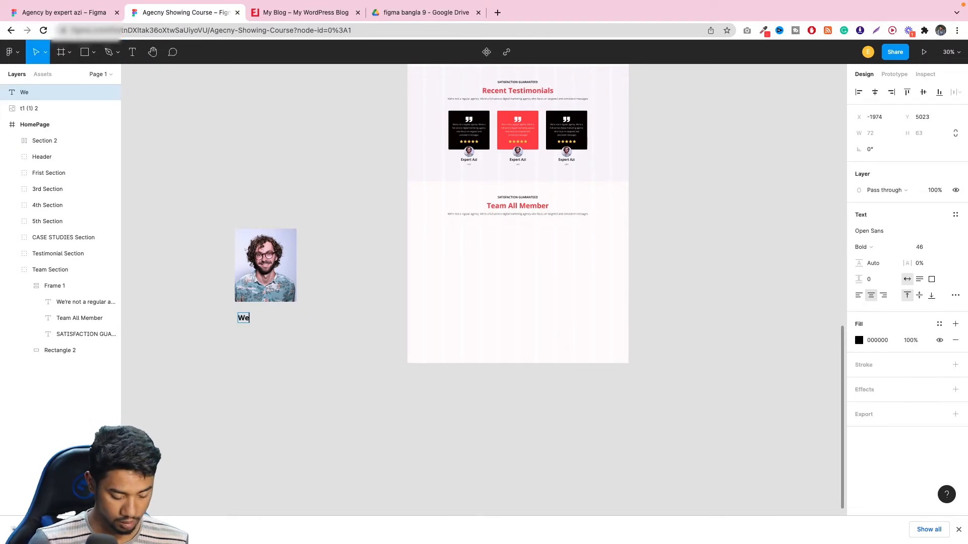
pyautogui.write('b Designer')
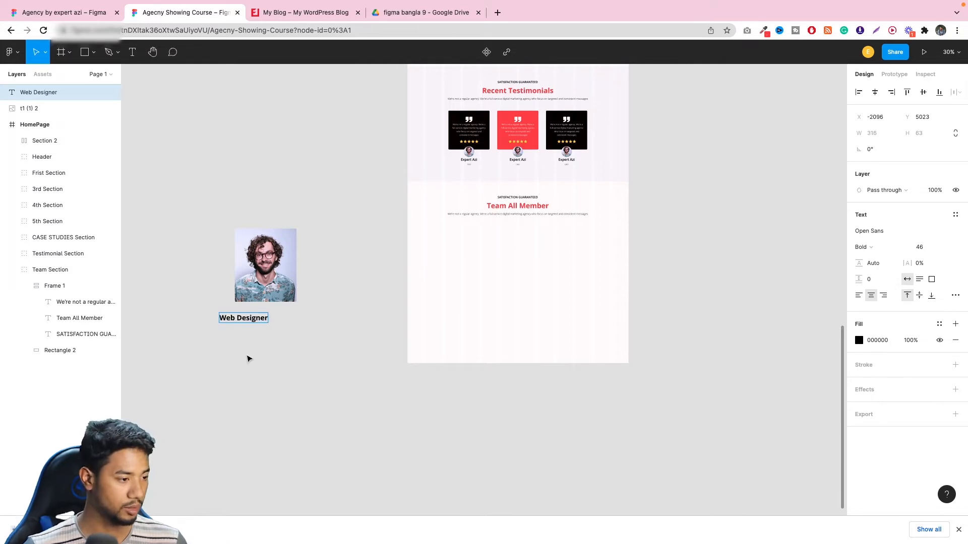
pyautogui.press('Escape')
# - Move the caption text directly under the photo and replace its wording with the team member's name
pyautogui.moveTo(247, 321); pyautogui.dragTo(266, 315)
pyautogui.doubleClick(265, 313)
pyautogui.write('Expert Azi')
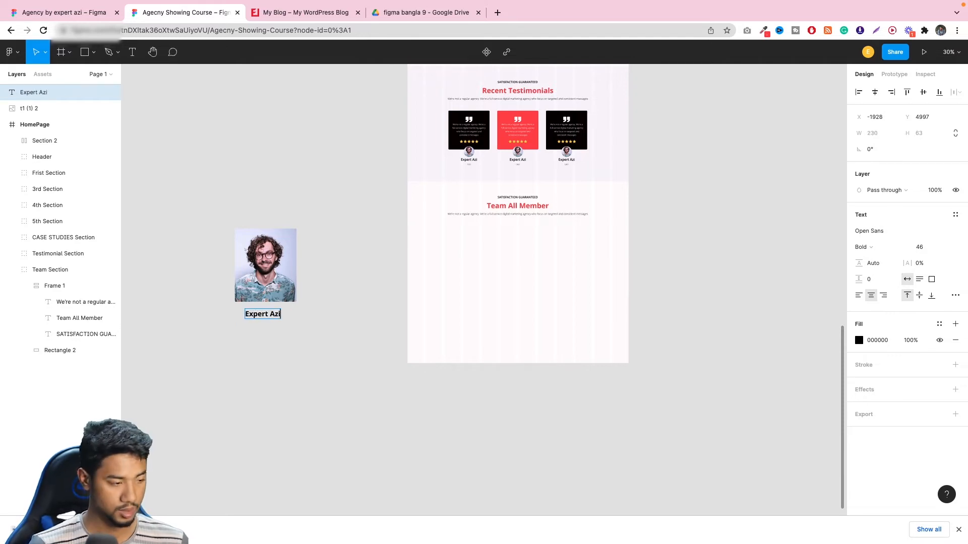
pyautogui.press('Escape')
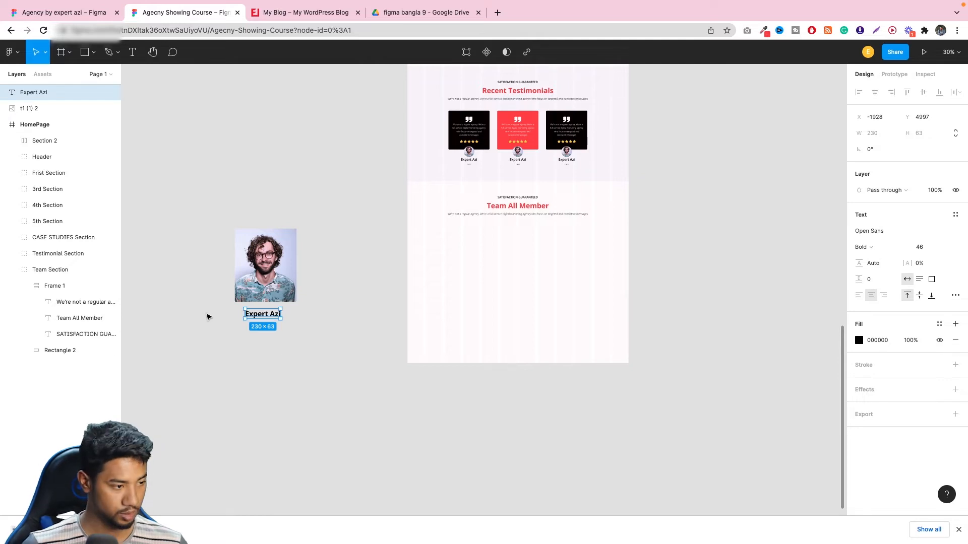
# - Centre the member's name close beneath the photo and set its font size to 50
pyautogui.scroll(3, 207, 318)
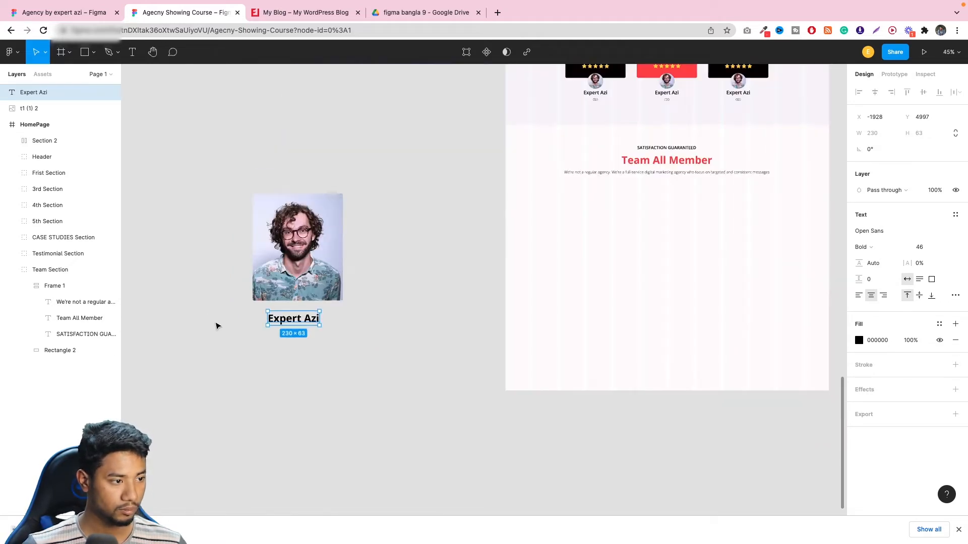
pyautogui.moveTo(299, 323); pyautogui.dragTo(300, 316)
pyautogui.click(942, 246)
pyautogui.click(939, 247)
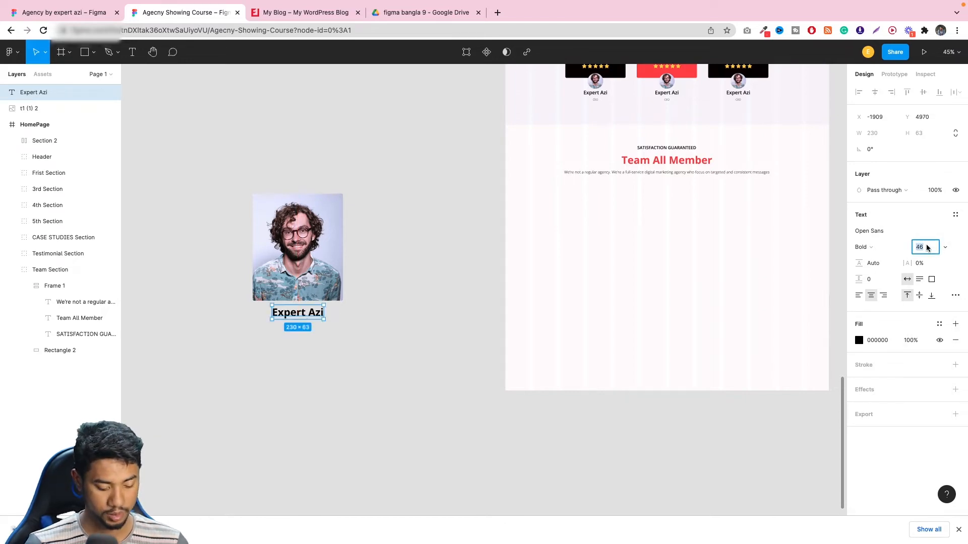
pyautogui.write('50')
pyautogui.press('Return')
pyautogui.click(391, 389)
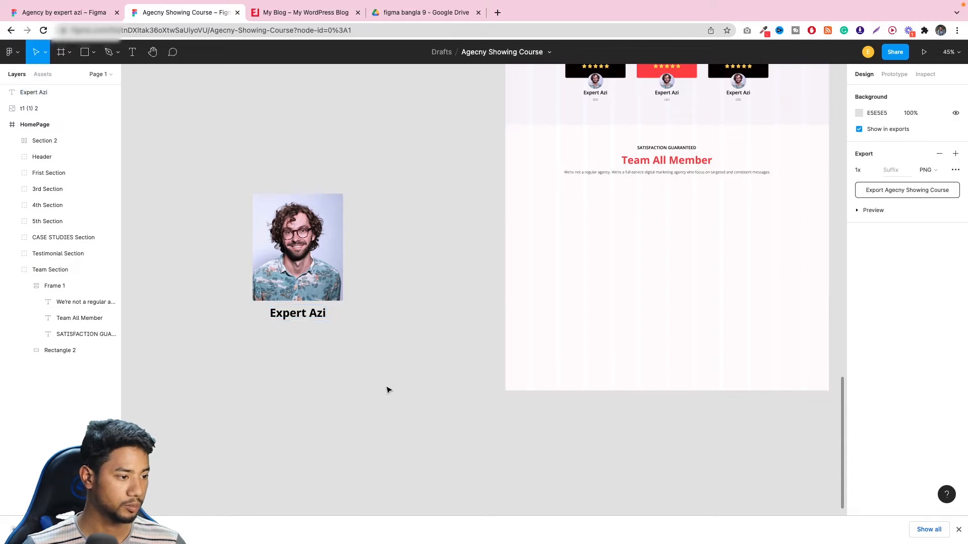
# - Duplicate the member's name text directly below itself and change the copy's wording to "CEO"
pyautogui.click(291, 319)
pyautogui.moveTo(296, 319); pyautogui.dragTo(295, 339)
pyautogui.doubleClick(295, 334)
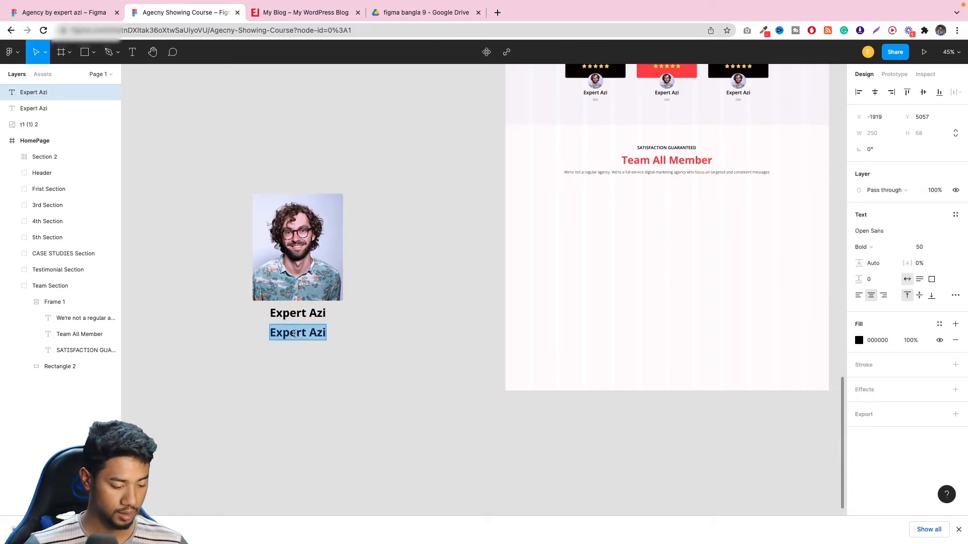
pyautogui.write('CEO')
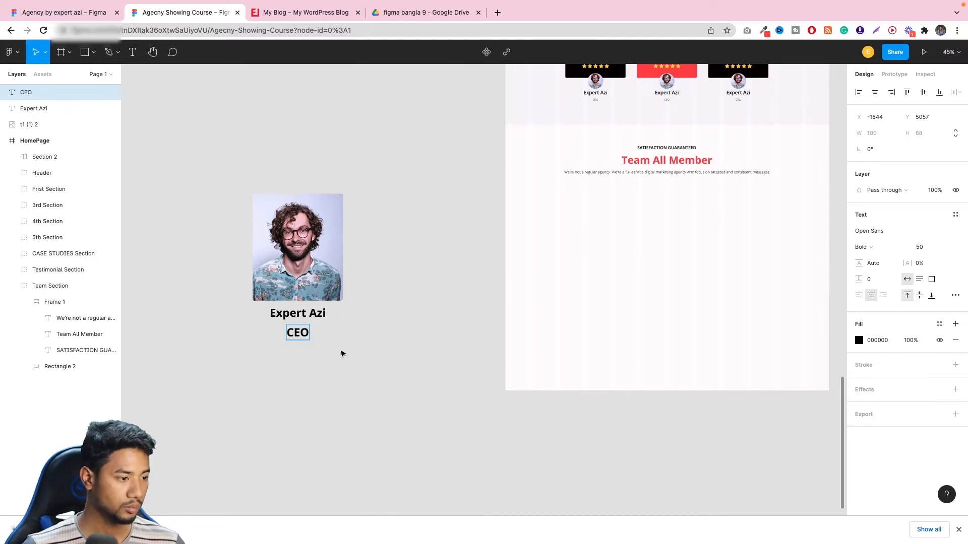
pyautogui.press('Escape')
# - Set the CEO caption to the Light weight at font size 20
pyautogui.click(864, 247)
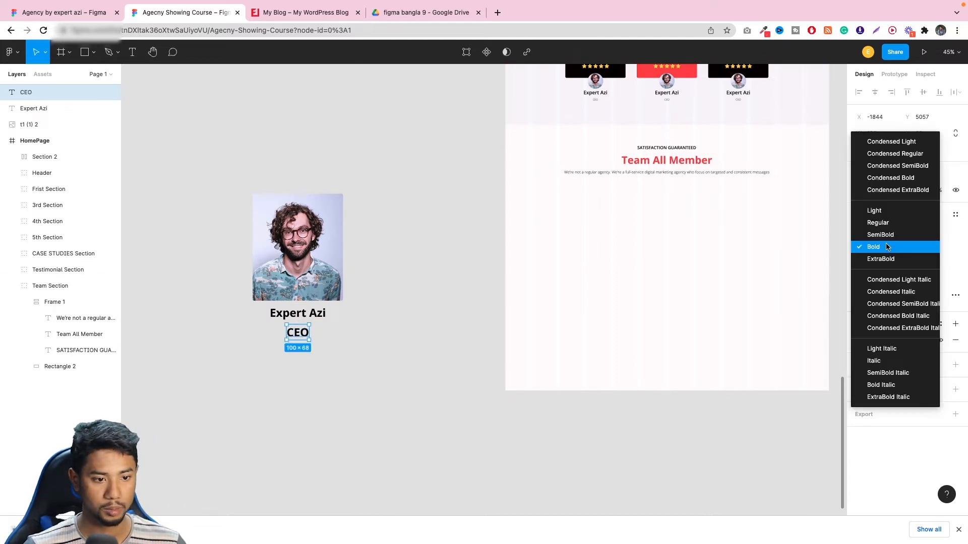
pyautogui.click(884, 222)
pyautogui.click(922, 246)
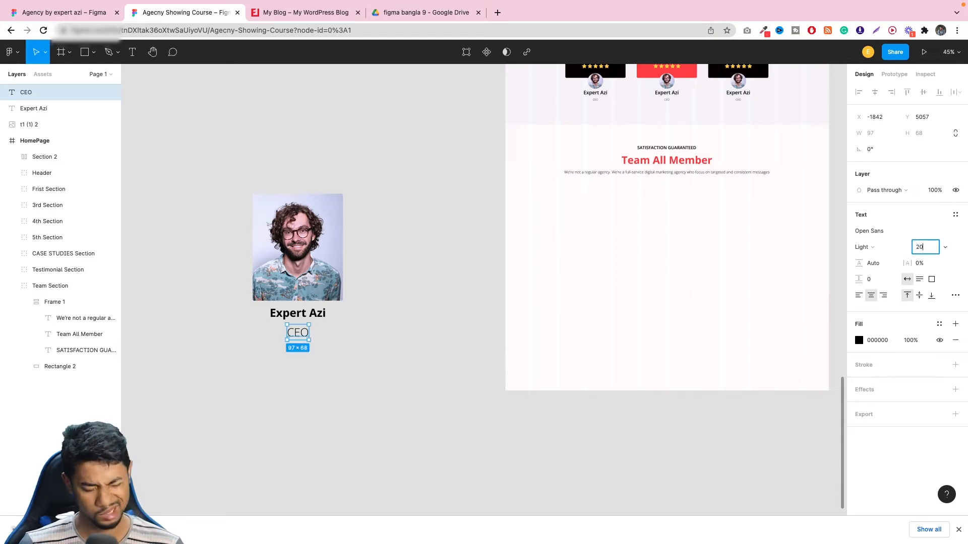
pyautogui.press('Return')
pyautogui.click(401, 325)
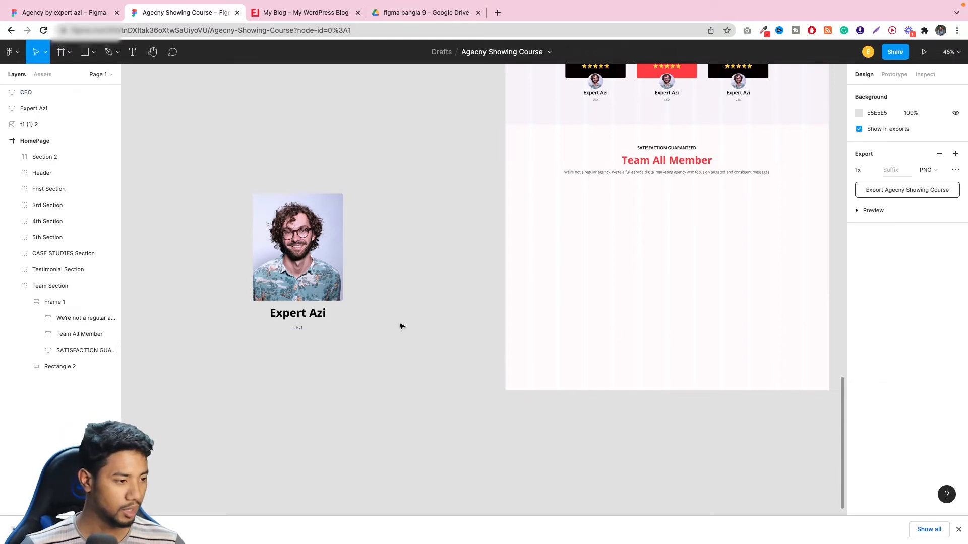
# - Enlarge the CEO caption to font size 25 and shift it slightly up, centred beneath the member's name
pyautogui.click(299, 330)
pyautogui.click(922, 248)
pyautogui.write('25')
pyautogui.click(435, 338)
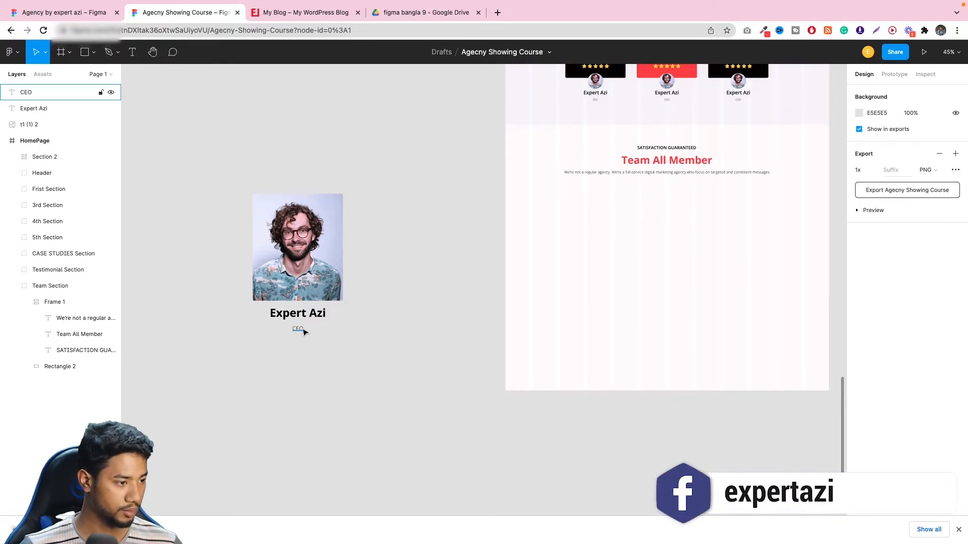
pyautogui.scroll(5, 254, 243)
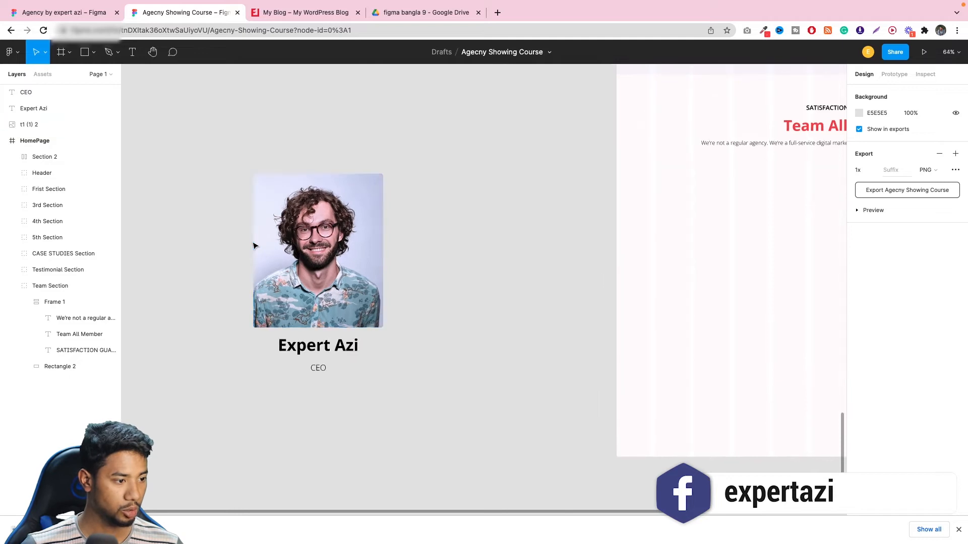
pyautogui.moveTo(318, 373); pyautogui.dragTo(320, 367)
# - Set the font size of the member's name under the photo to 47
pyautogui.click(326, 348)
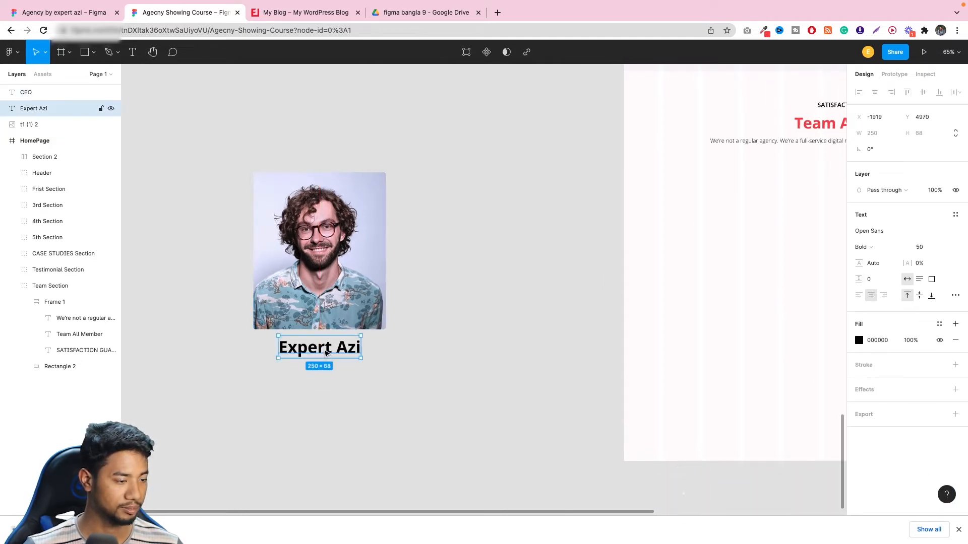
pyautogui.scroll(-1, 326, 348)
pyautogui.click(322, 345)
pyautogui.click(331, 315)
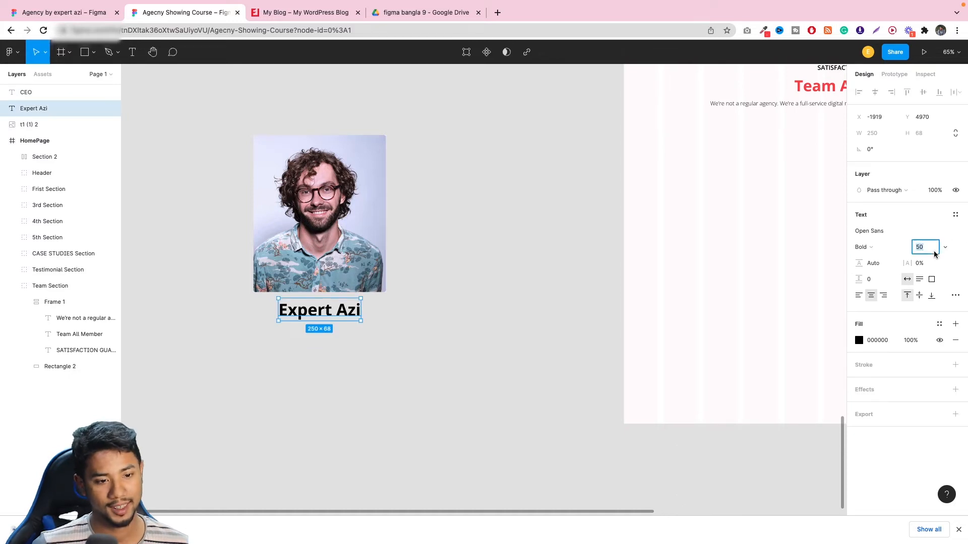
pyautogui.write('47')
pyautogui.press('Return')
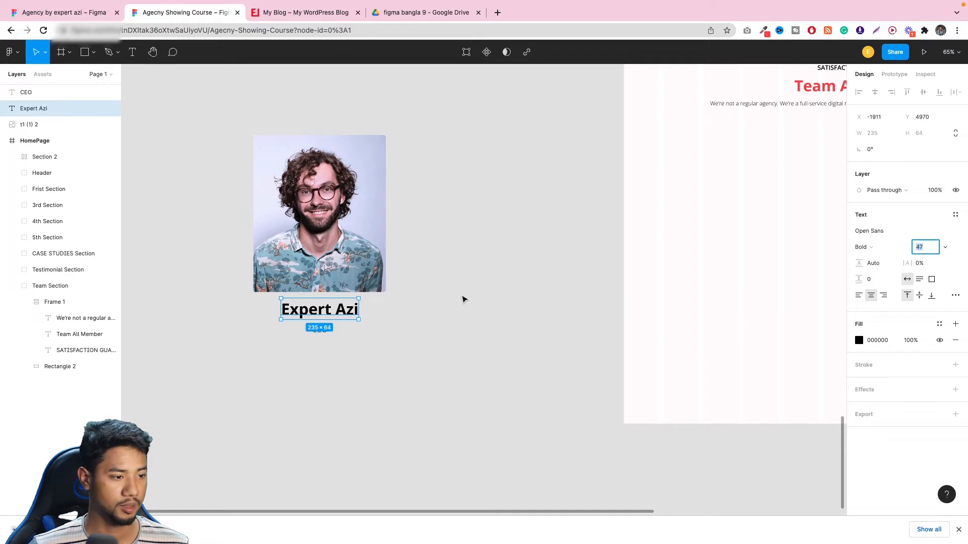
pyautogui.click(445, 269)
# - Move the CEO caption up so it sits tight beneath the member's name
pyautogui.click(318, 332)
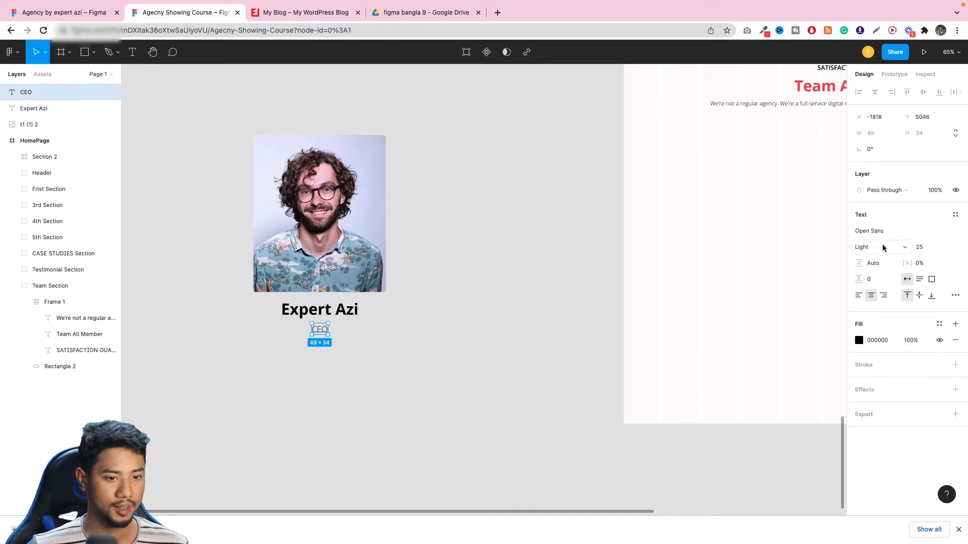
pyautogui.click(927, 248)
pyautogui.press('Down')
pyautogui.click(484, 284)
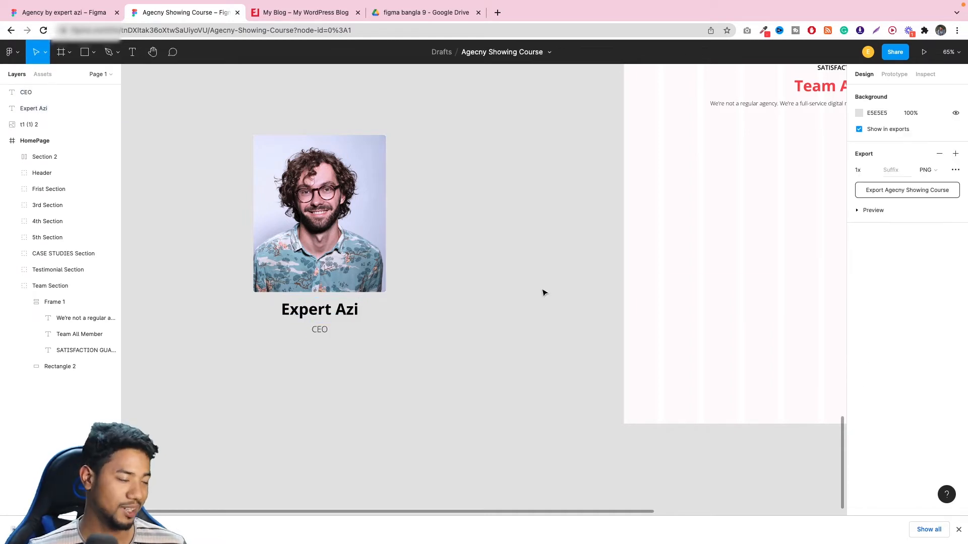
pyautogui.moveTo(320, 332); pyautogui.dragTo(317, 326)
pyautogui.click(350, 326)
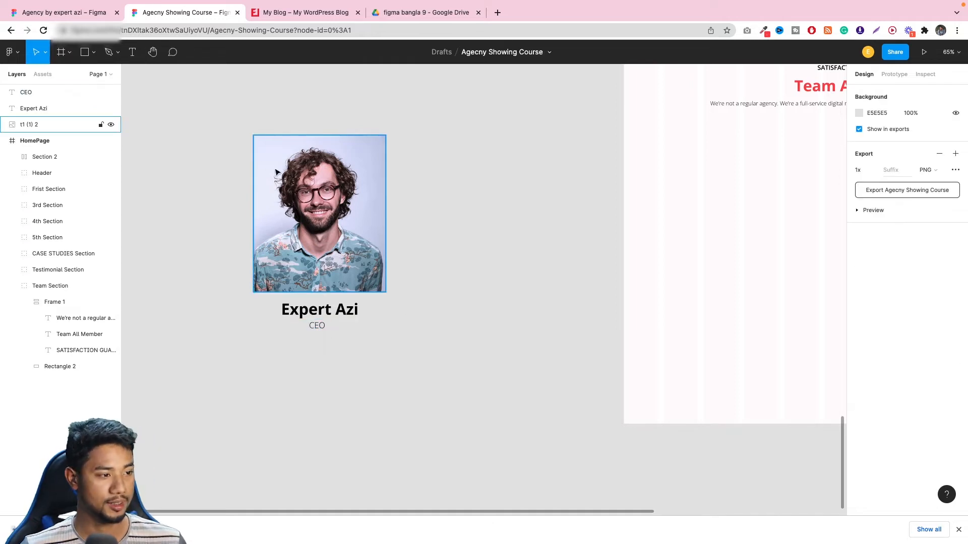
# - Wrap the CEO caption, the name and the photo in a vertical auto layout frame with centred content alignment
pyautogui.click(34, 96)
pyautogui.keyDown('shift'); pyautogui.click(36, 110); pyautogui.keyUp('shift')
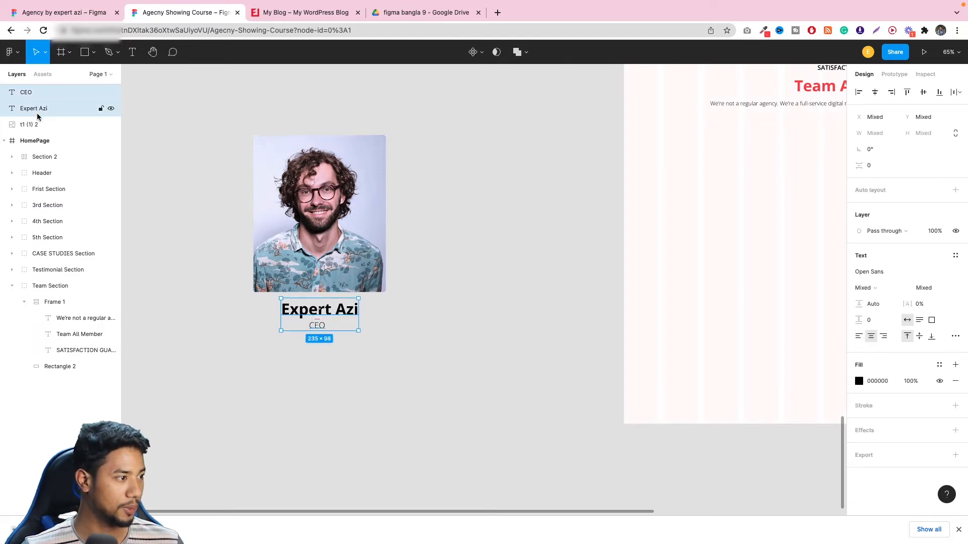
pyautogui.keyDown('shift'); pyautogui.click(31, 126); pyautogui.keyUp('shift')
pyautogui.hotkey('shift', 'a')
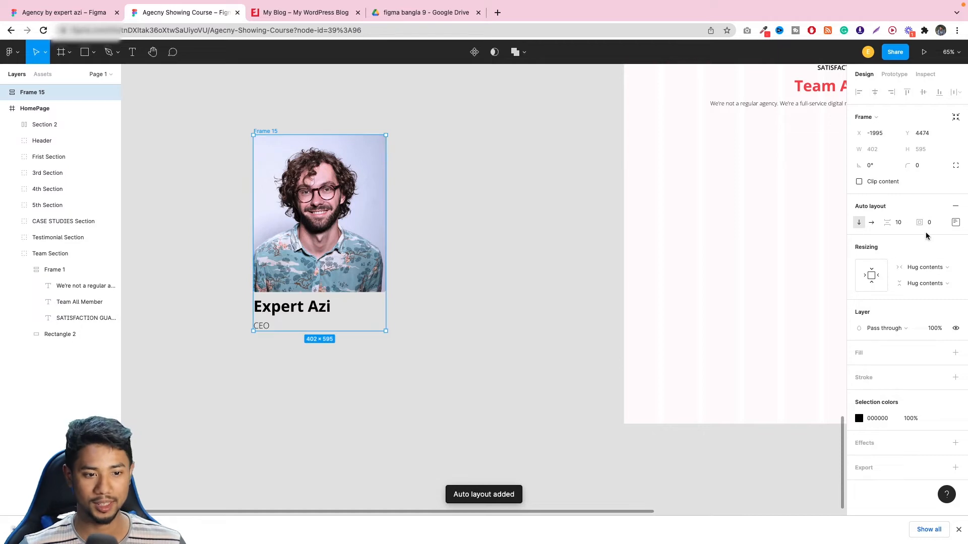
pyautogui.click(954, 224)
pyautogui.click(923, 265)
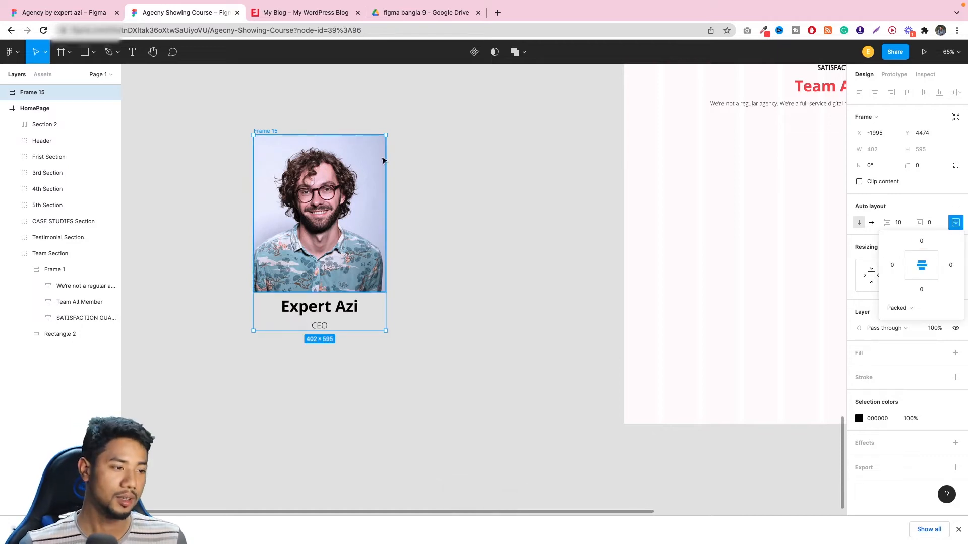
pyautogui.moveTo(373, 136)
pyautogui.mouseDown()
pyautogui.moveTo(372, 151)
pyautogui.moveTo(370, 134)
pyautogui.mouseUp()
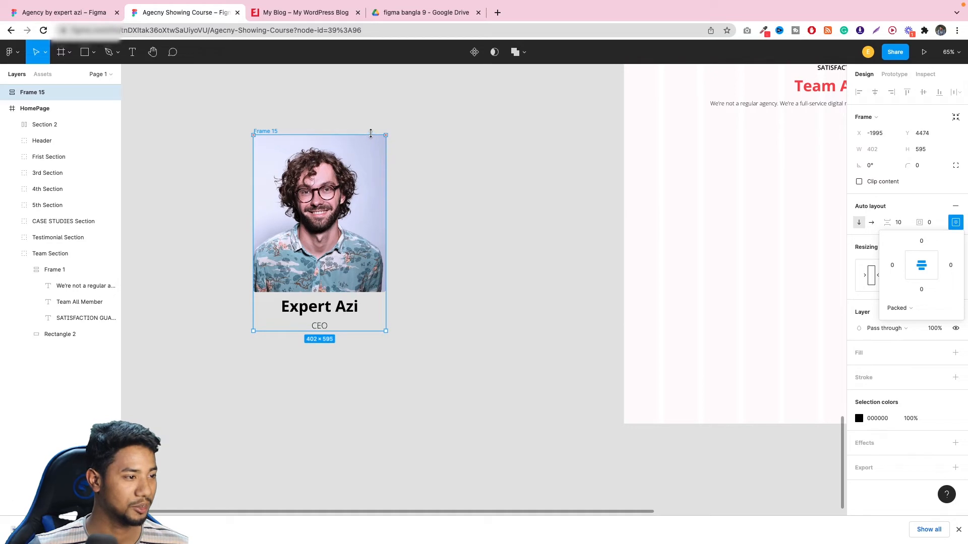
pyautogui.click(486, 222)
# - Inspect the second member's photo on the reference site and open its source image 1-1.jpeg in a new tab
pyautogui.click(313, 199)
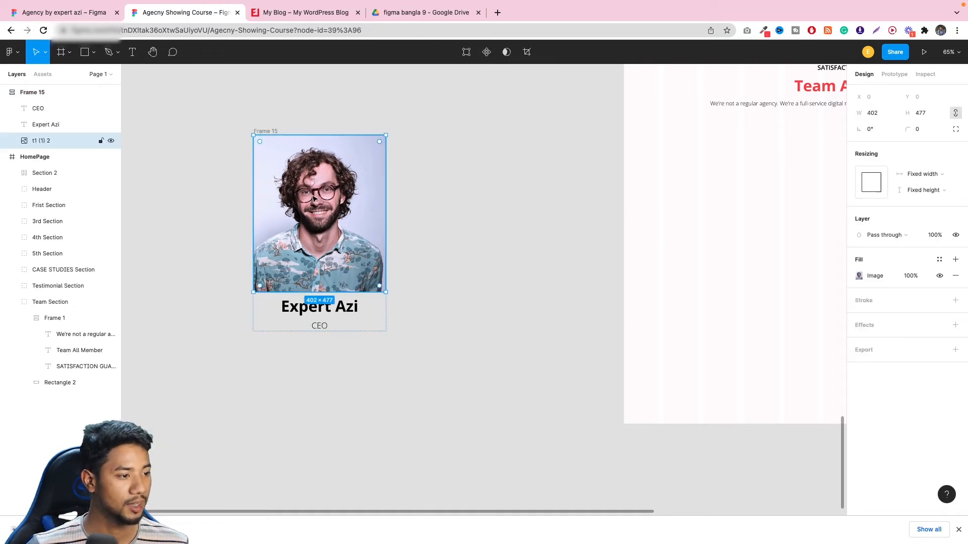
pyautogui.click(317, 12)
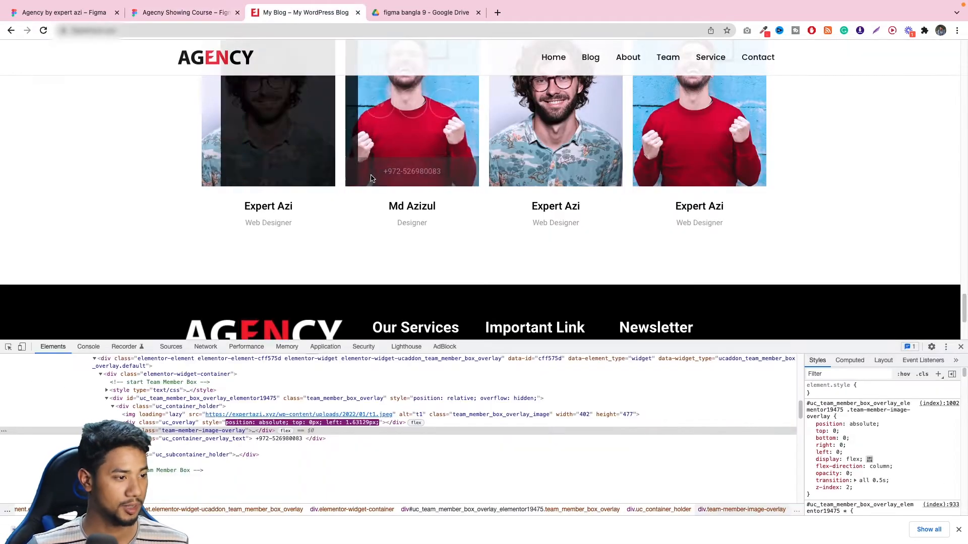
pyautogui.rightClick(470, 138)
pyautogui.click(487, 323)
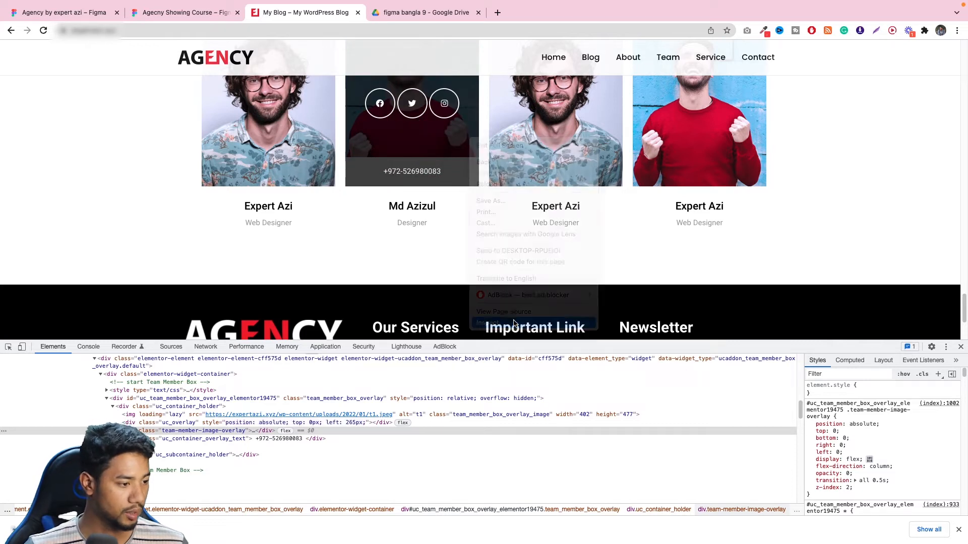
pyautogui.click(312, 503)
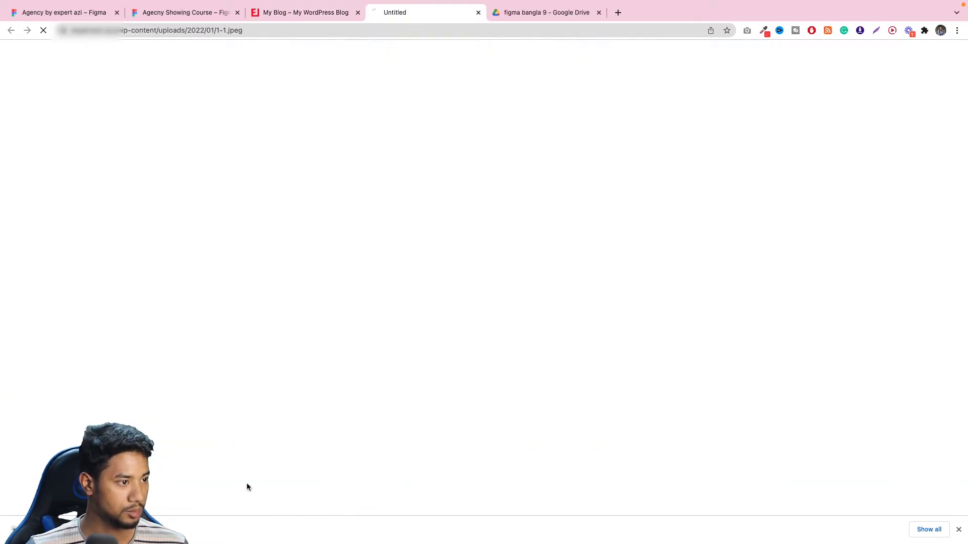
# - Save the red-sweater photo as "1-1 (1)" in the Downloads folder and return to the reference site
pyautogui.rightClick(461, 193)
pyautogui.click(492, 209)
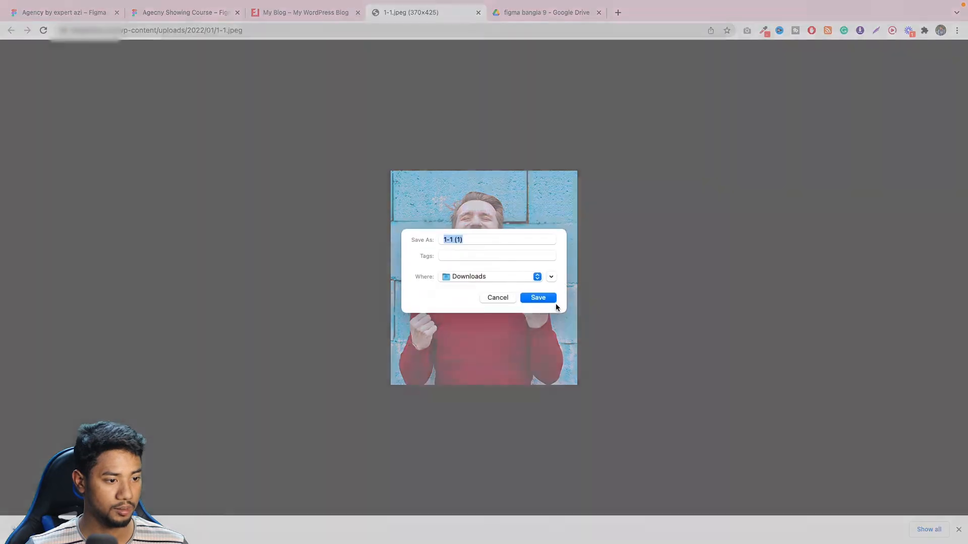
pyautogui.click(537, 297)
pyautogui.click(297, 14)
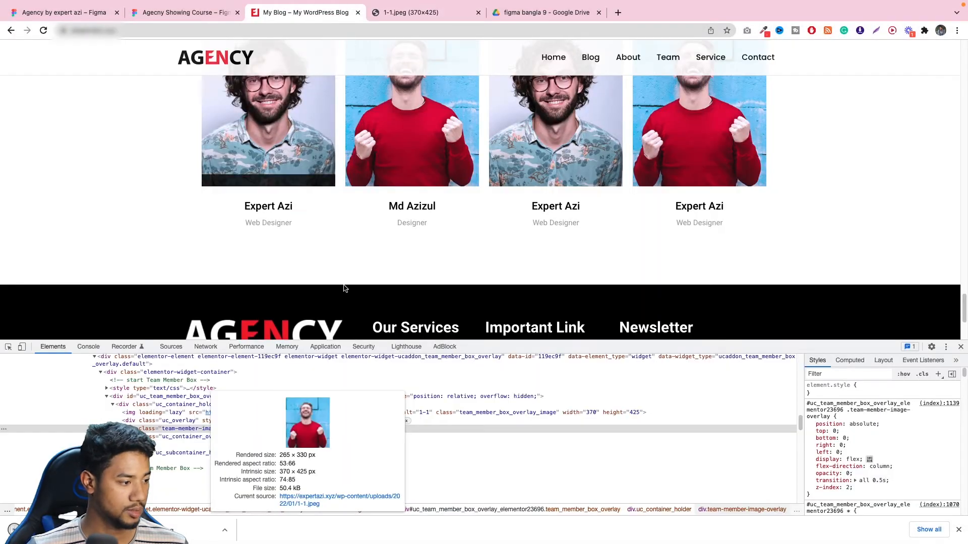
# - Switch back to the Figma design and place the downloaded red-sweater photo on the canvas beside the member card
pyautogui.click(206, 13)
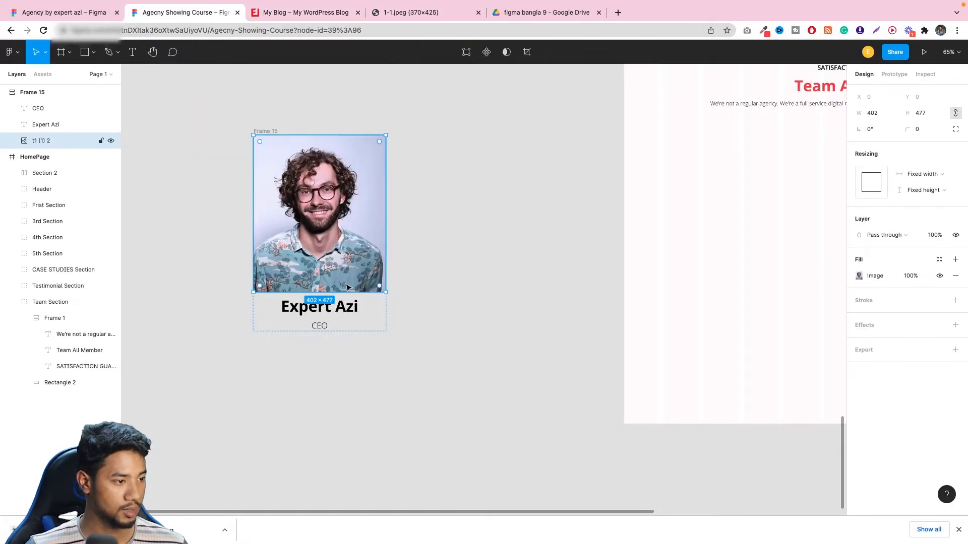
pyautogui.scroll(1, 337, 316)
pyautogui.scroll(-5, 337, 315)
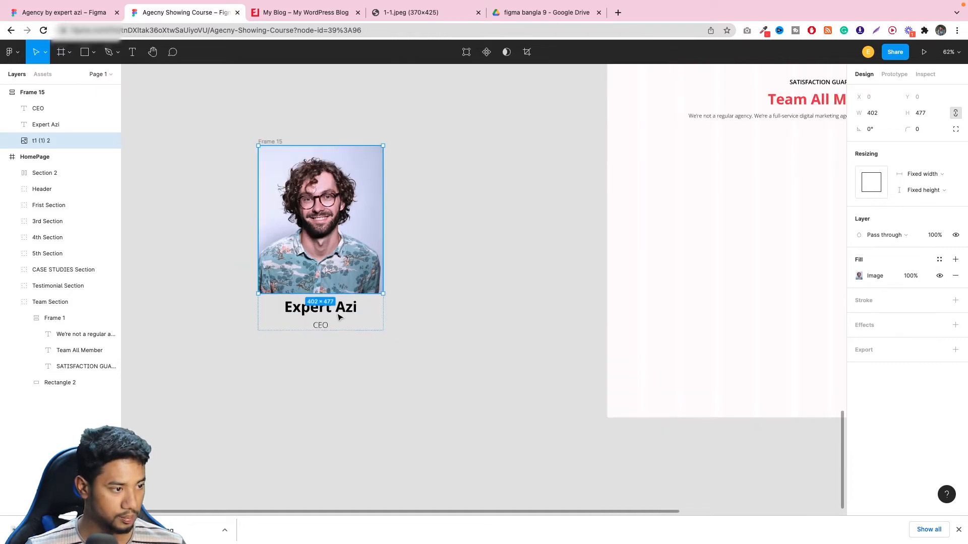
pyautogui.click(35, 92)
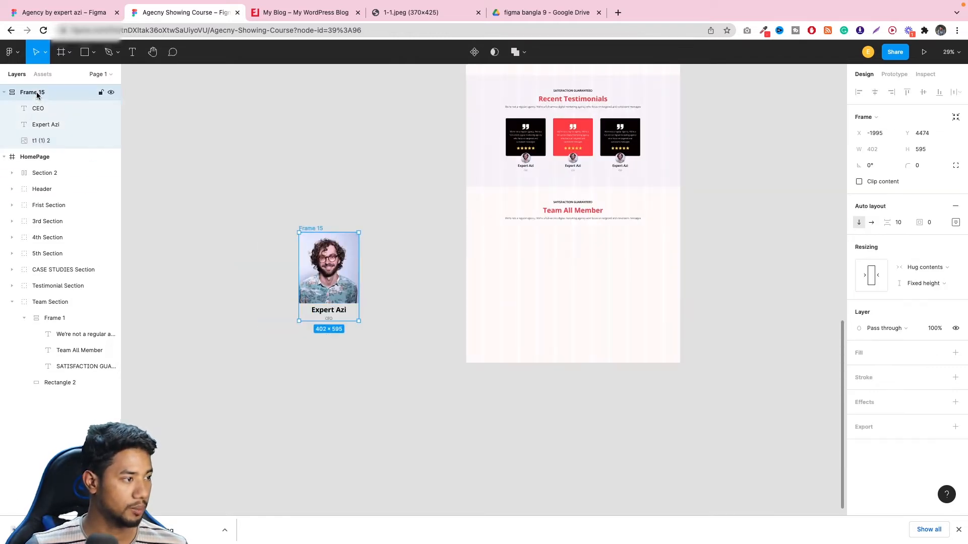
pyautogui.scroll(3, 344, 305)
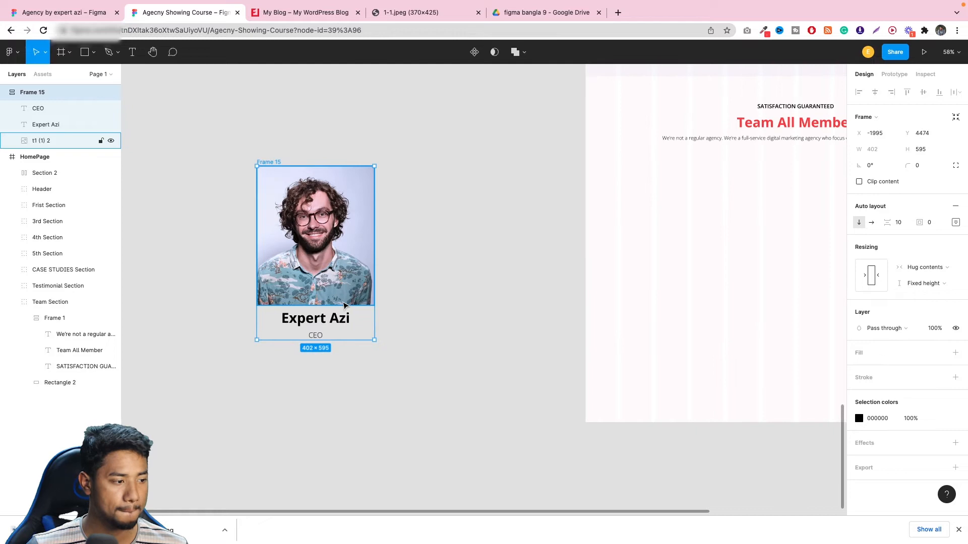
pyautogui.moveTo(126, 530); pyautogui.dragTo(475, 197)
pyautogui.click(311, 225)
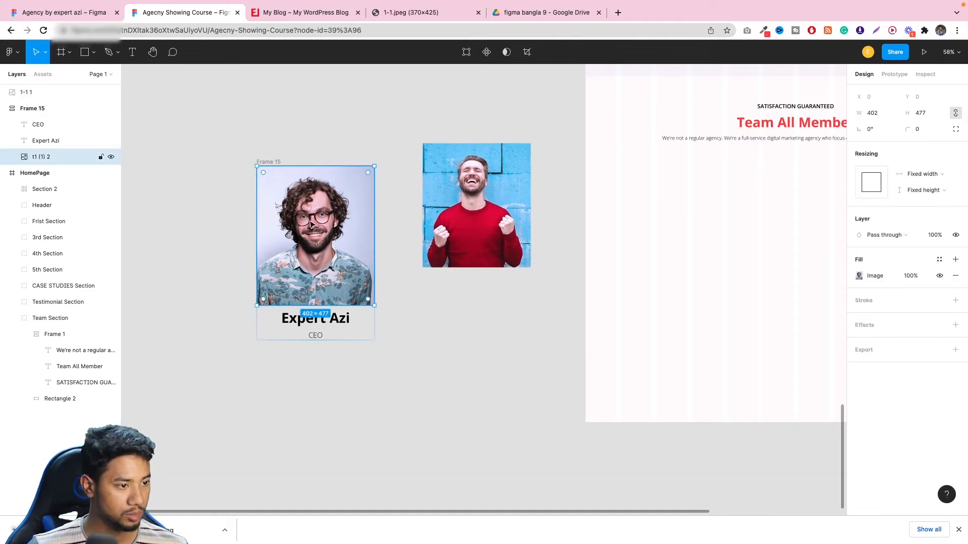
pyautogui.moveTo(330, 279); pyautogui.dragTo(451, 373)
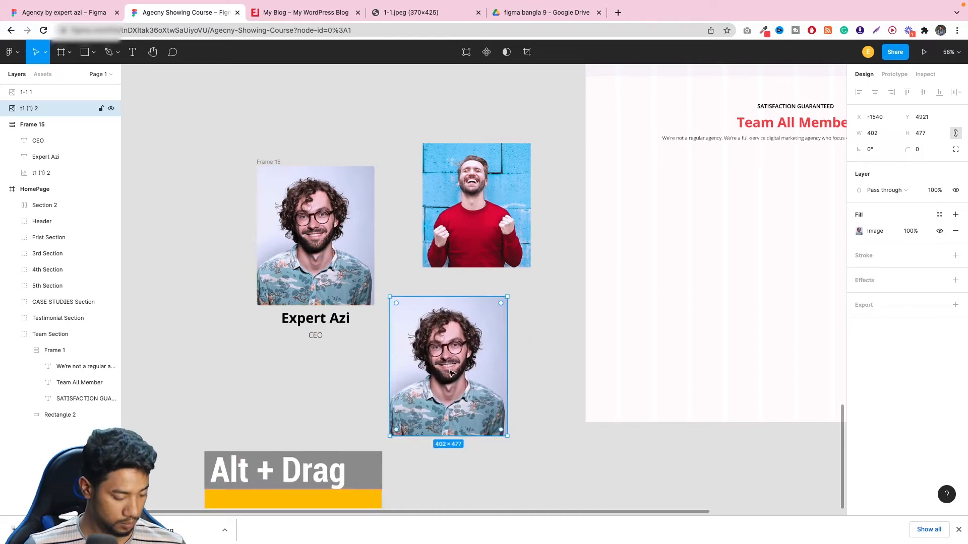
pyautogui.hotkey('ctrl', 'z')
# - Duplicate the whole member card below the red-sweater photo and replace the copy's portrait with that photo
pyautogui.click(60, 109)
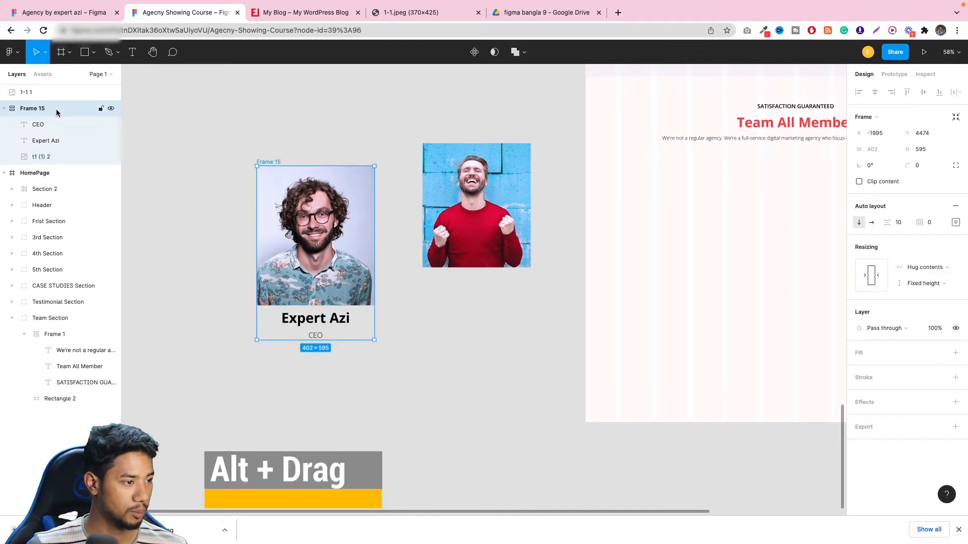
pyautogui.moveTo(356, 323); pyautogui.dragTo(463, 418)
pyautogui.click(488, 229)
pyautogui.moveTo(488, 230); pyautogui.dragTo(456, 319)
pyautogui.scroll(-2, 492, 261)
pyautogui.click(457, 345)
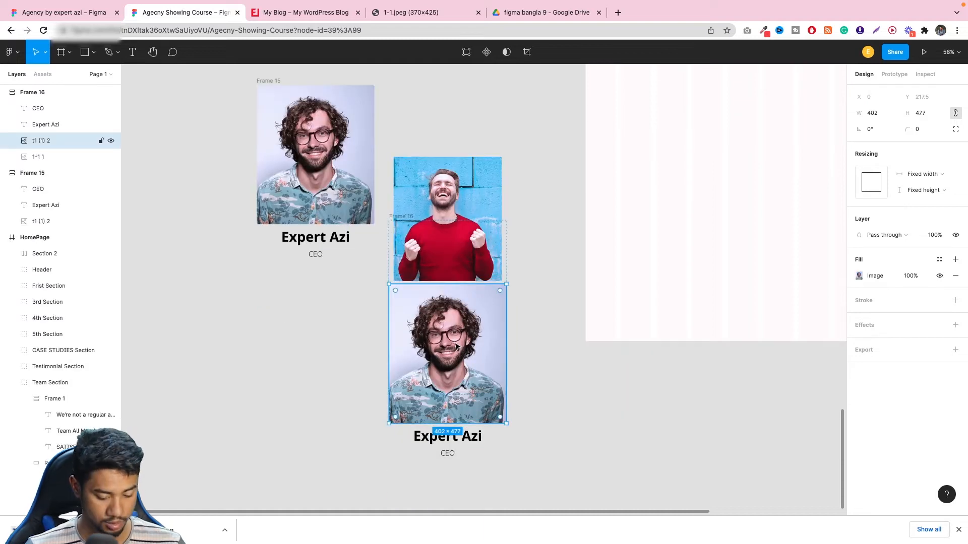
pyautogui.press('Delete')
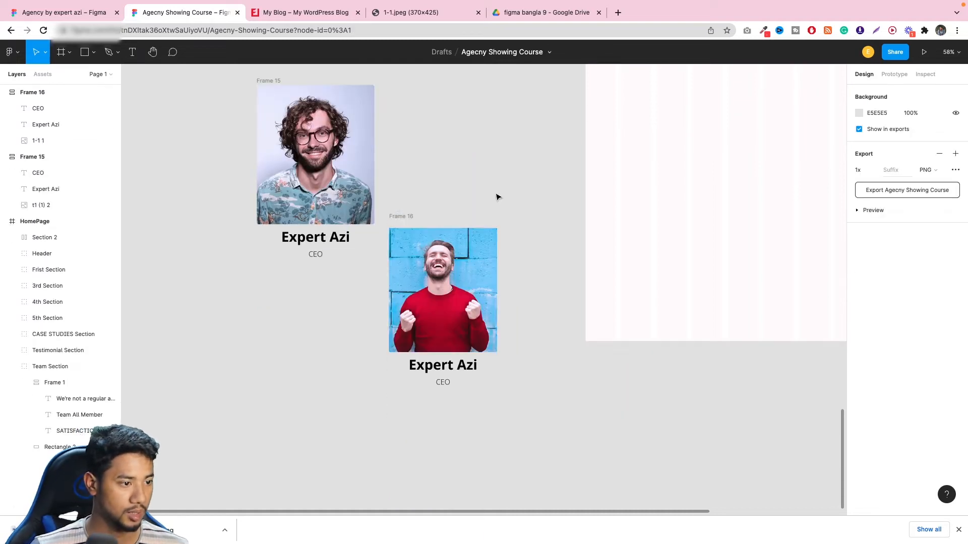
# - Place the second member card beside the first one and check the team row on the reference site
pyautogui.click(95, 93)
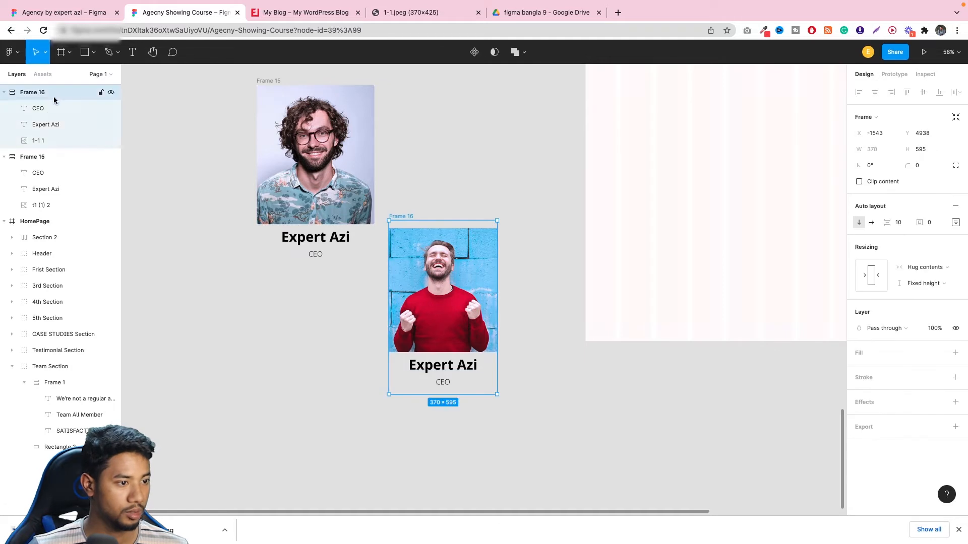
pyautogui.moveTo(436, 281); pyautogui.dragTo(447, 158)
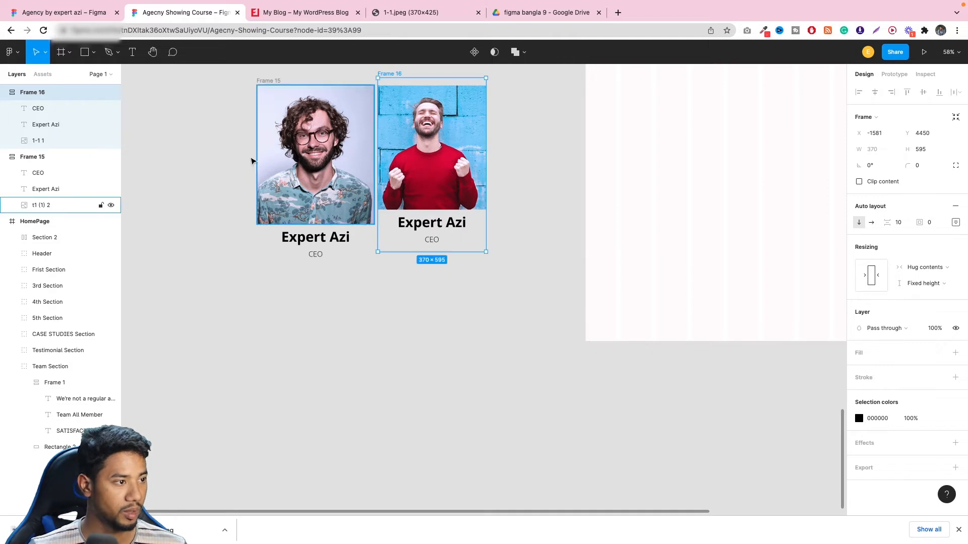
pyautogui.click(292, 13)
pyautogui.scroll(2, 278, 114)
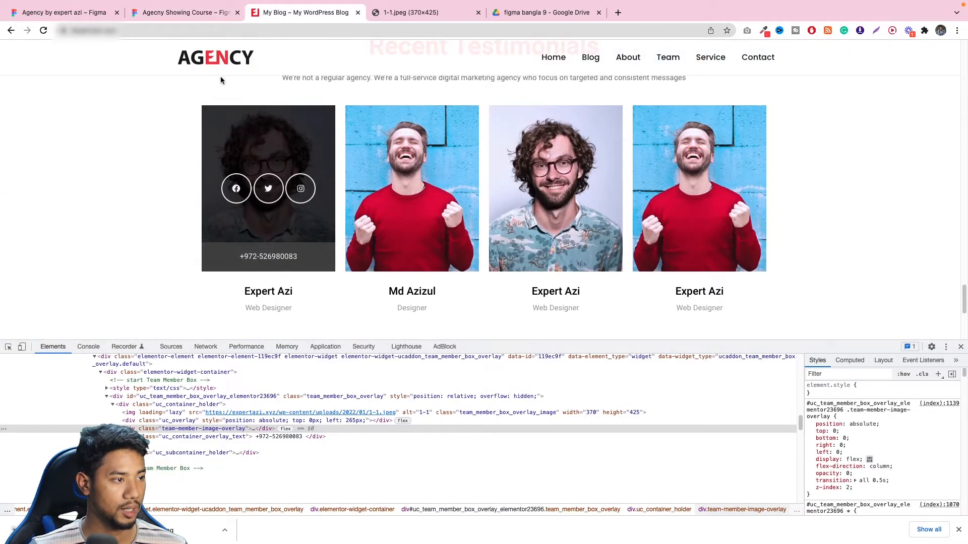
# - Return to the Figma design, compare the two member photos' sizes and set the red-sweater photo's height to 477
pyautogui.click(213, 44)
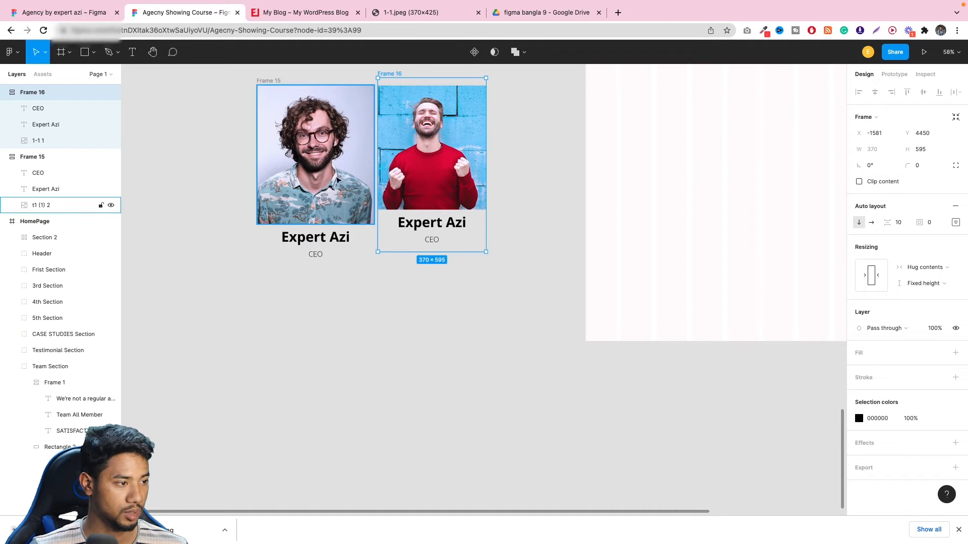
pyautogui.click(317, 174)
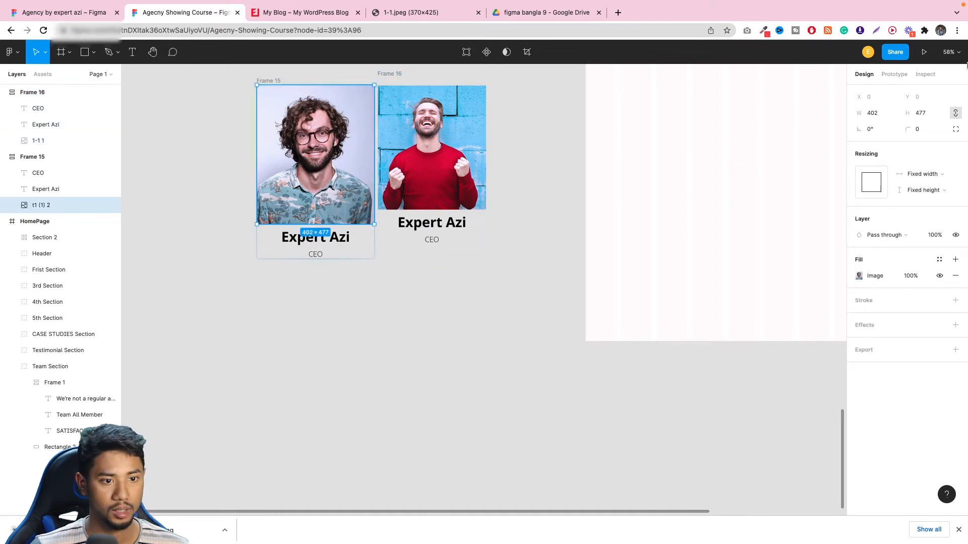
pyautogui.click(446, 174)
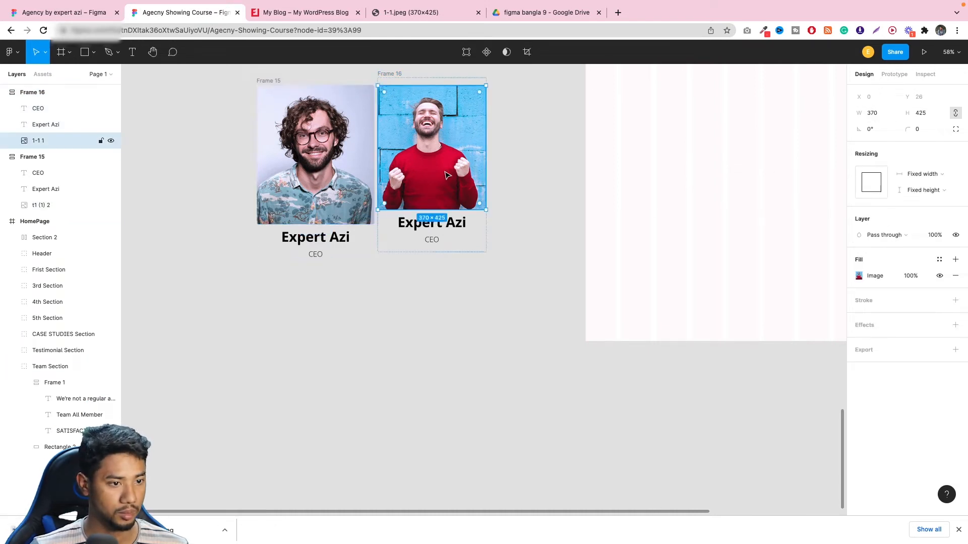
pyautogui.click(335, 177)
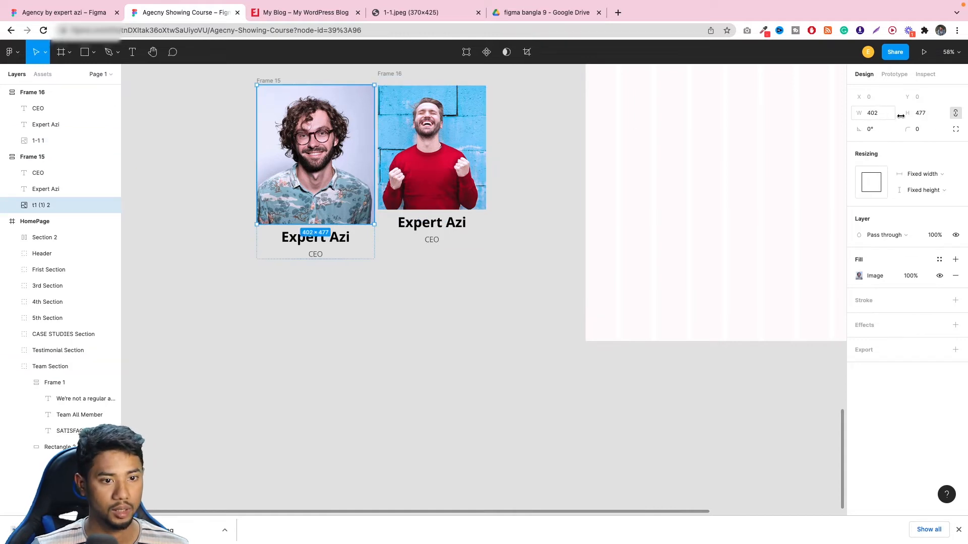
pyautogui.click(410, 153)
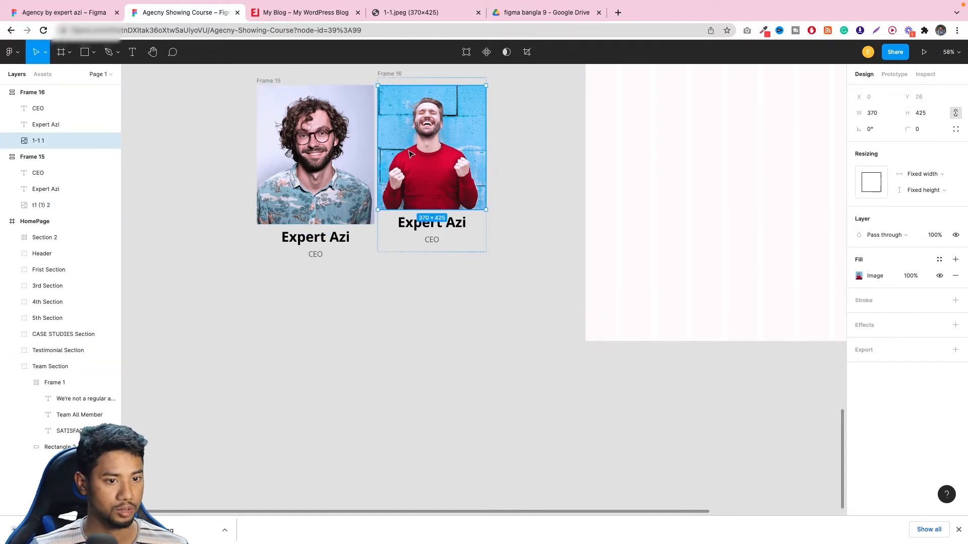
pyautogui.click(933, 116)
pyautogui.write('477')
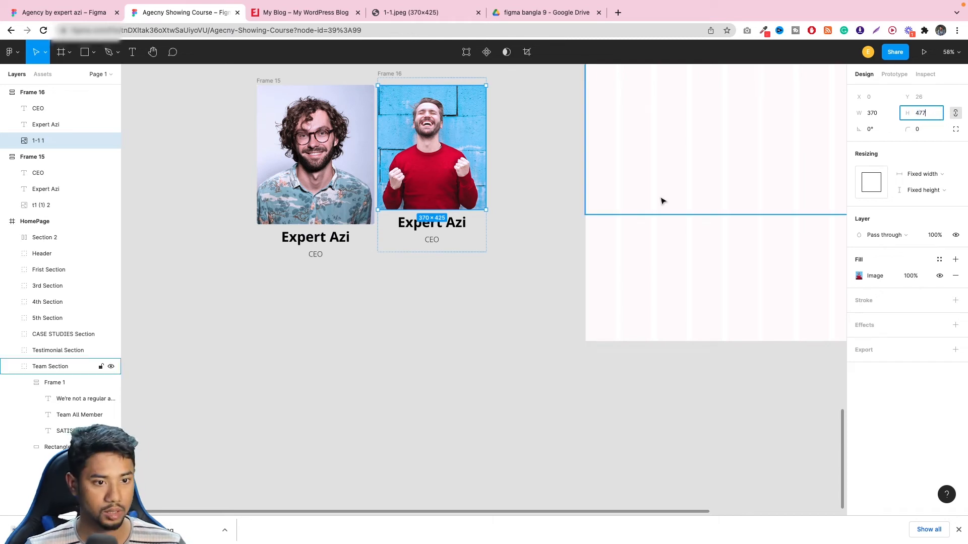
# - Try to set the red-sweater photo's width to 402 and align its card level with the first member card
pyautogui.click(883, 118)
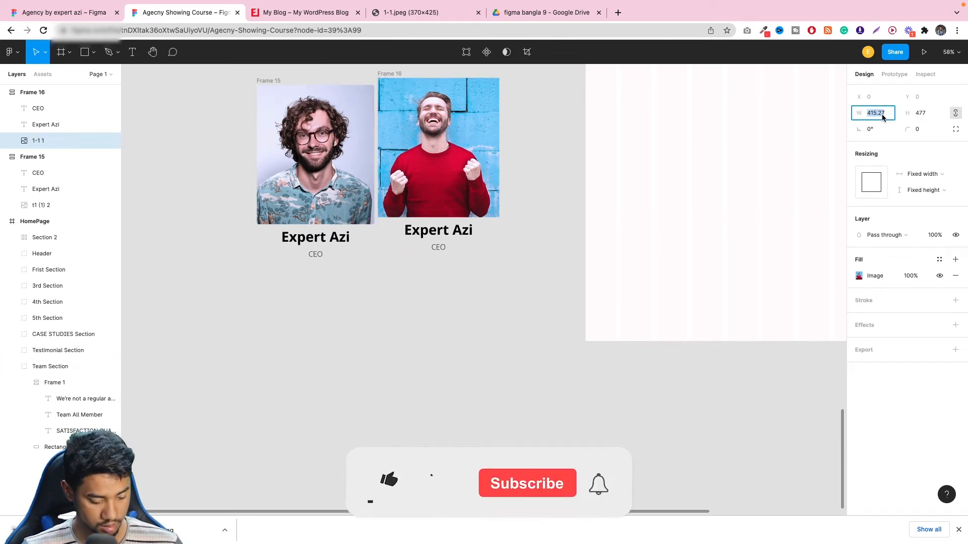
pyautogui.write('402')
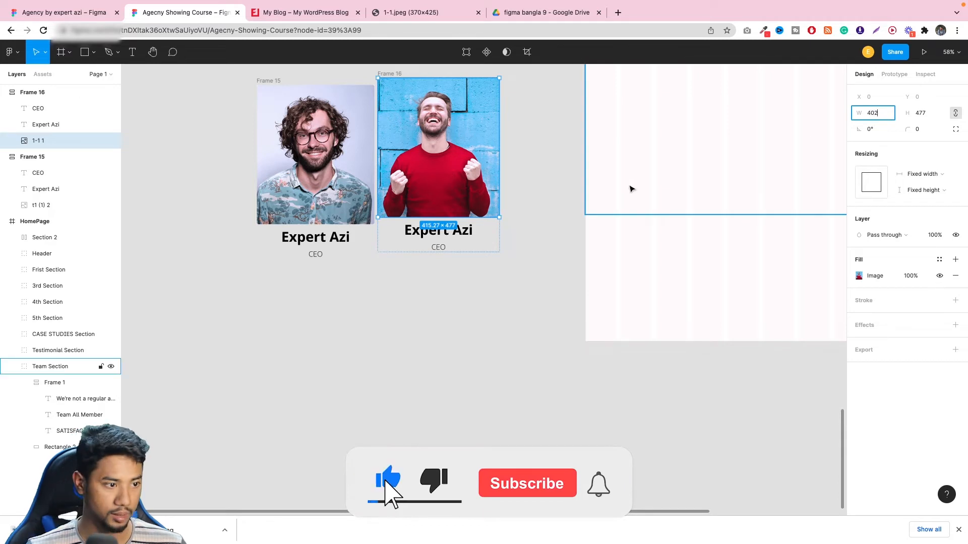
pyautogui.click(544, 183)
pyautogui.moveTo(459, 147); pyautogui.dragTo(463, 154)
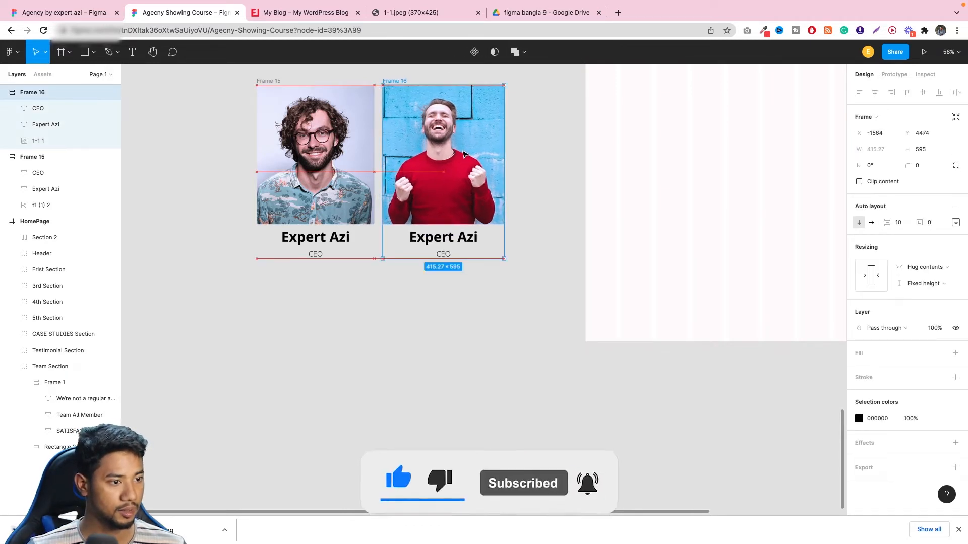
# - Unlock the red-sweater photo's proportions and reduce its width to 402, keeping the height at 477
pyautogui.click(356, 140)
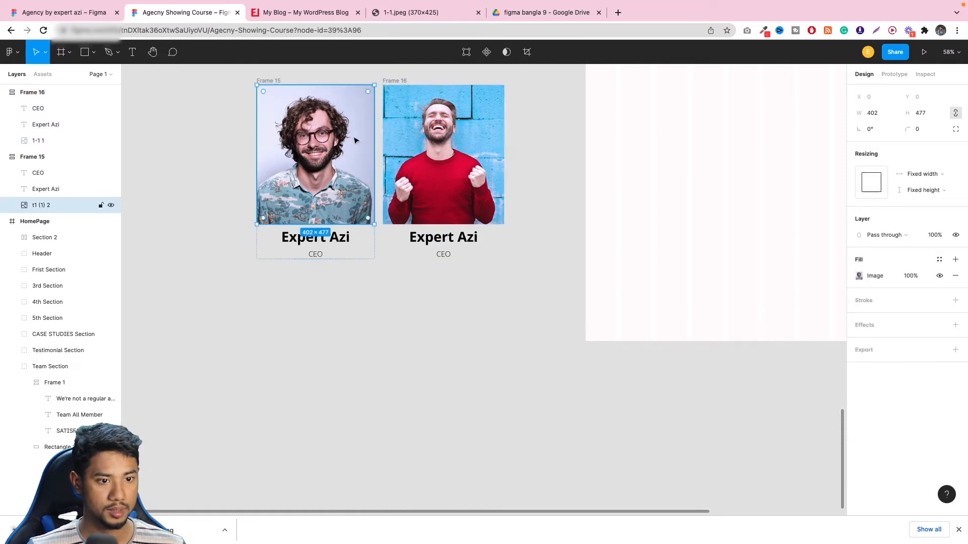
pyautogui.click(471, 147)
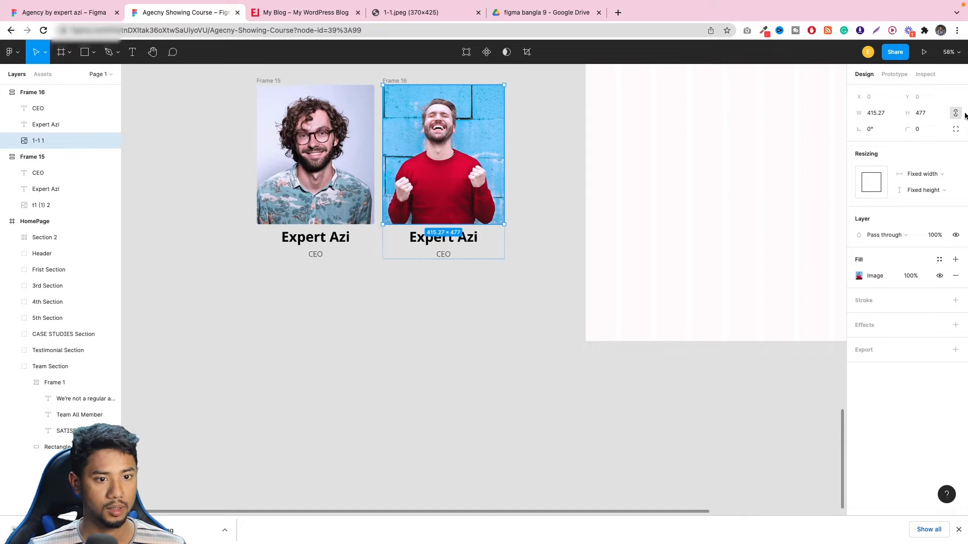
pyautogui.click(875, 114)
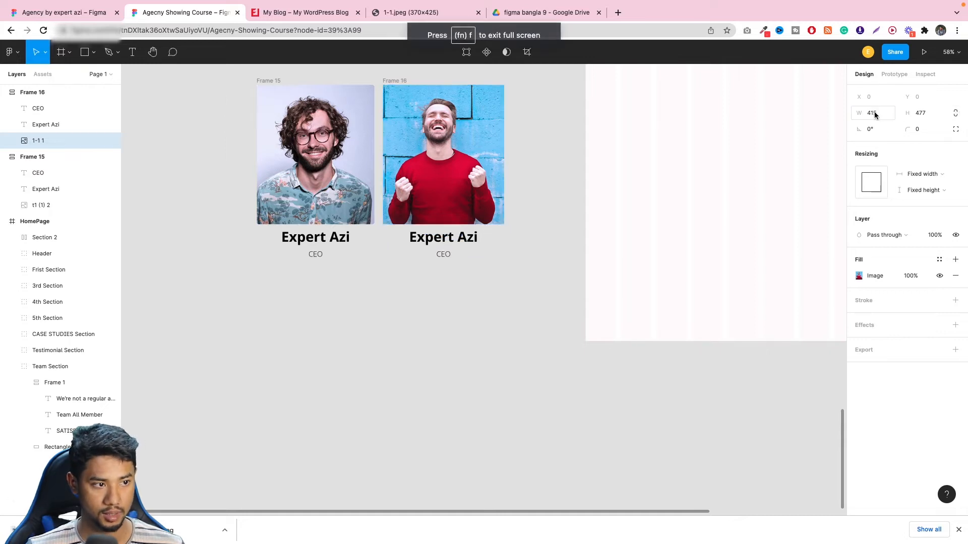
pyautogui.write('413')
pyautogui.press('Return')
pyautogui.press('Down')
pyautogui.press('Down')
pyautogui.press('Down')
pyautogui.press('Down')
pyautogui.press('Down')
pyautogui.press('Down')
pyautogui.press('Down')
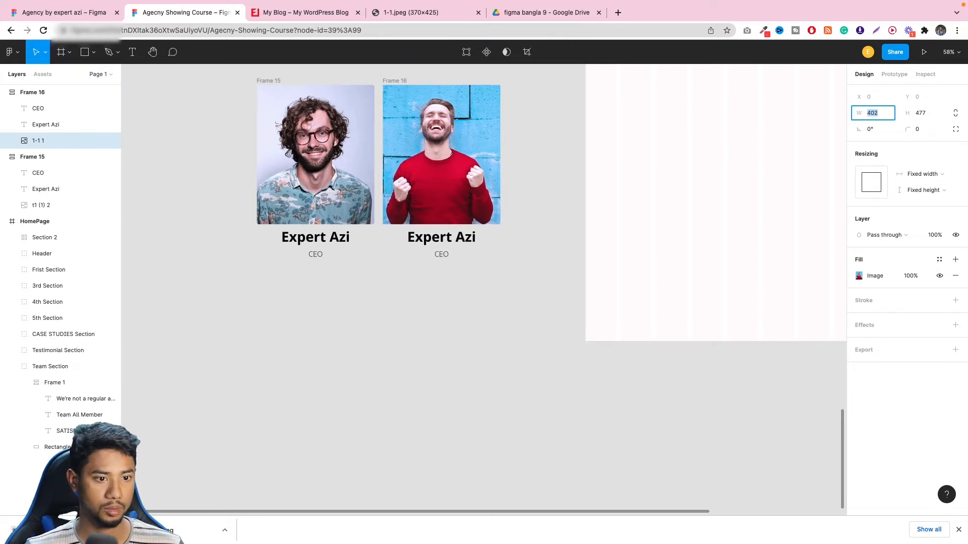
pyautogui.click(525, 151)
# - Compare the width and height of the two member photos
pyautogui.click(362, 184)
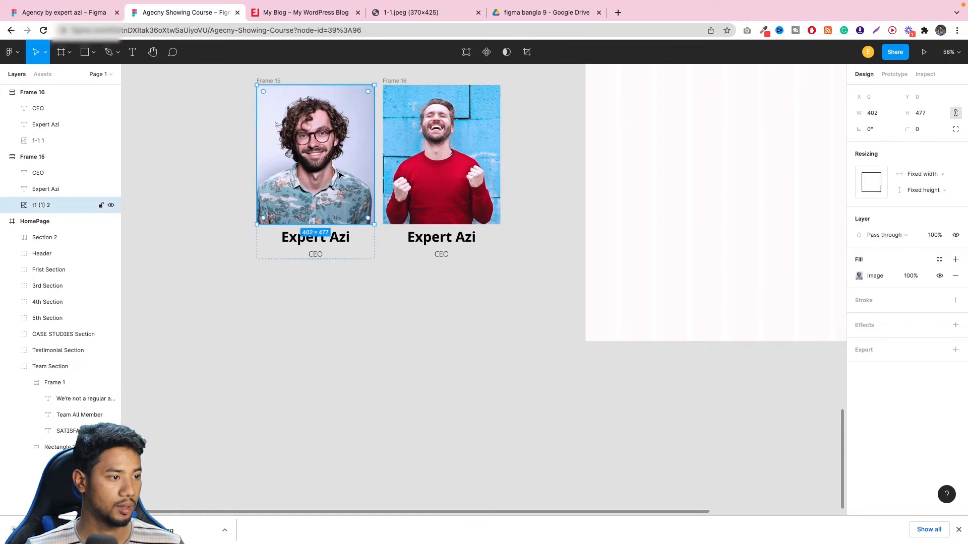
pyautogui.click(449, 154)
pyautogui.click(330, 169)
pyautogui.click(421, 167)
pyautogui.click(368, 177)
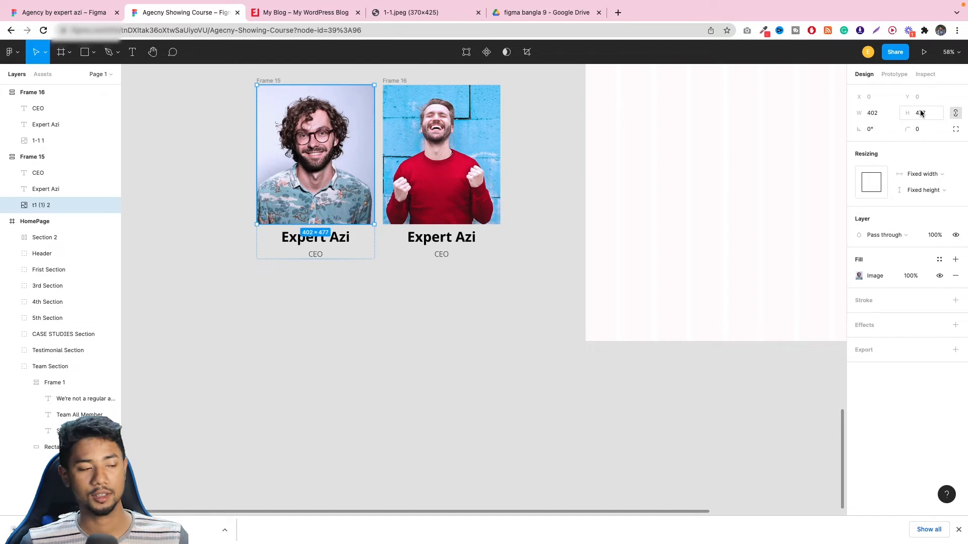
pyautogui.scroll(2, 512, 216)
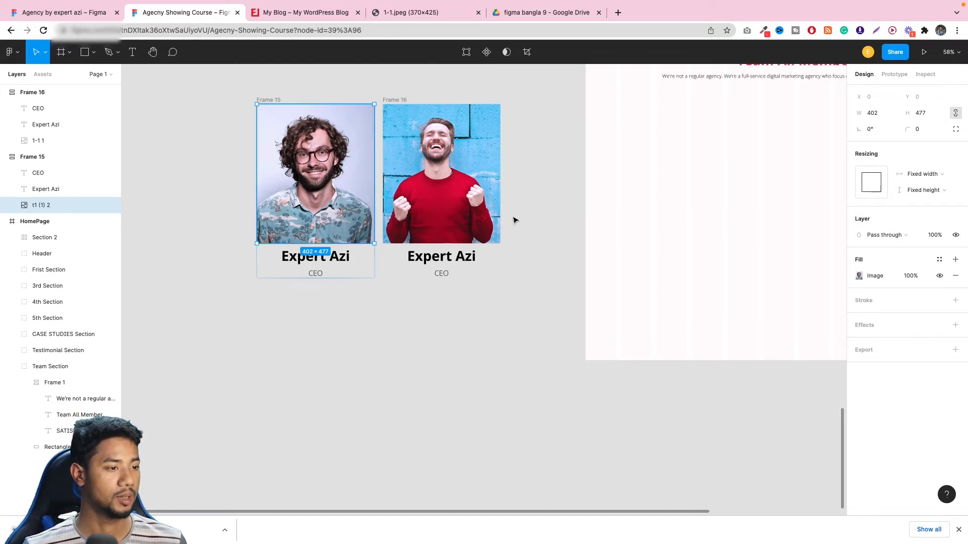
# - Rename the first member card's frame to "Person 1"
pyautogui.click(35, 156)
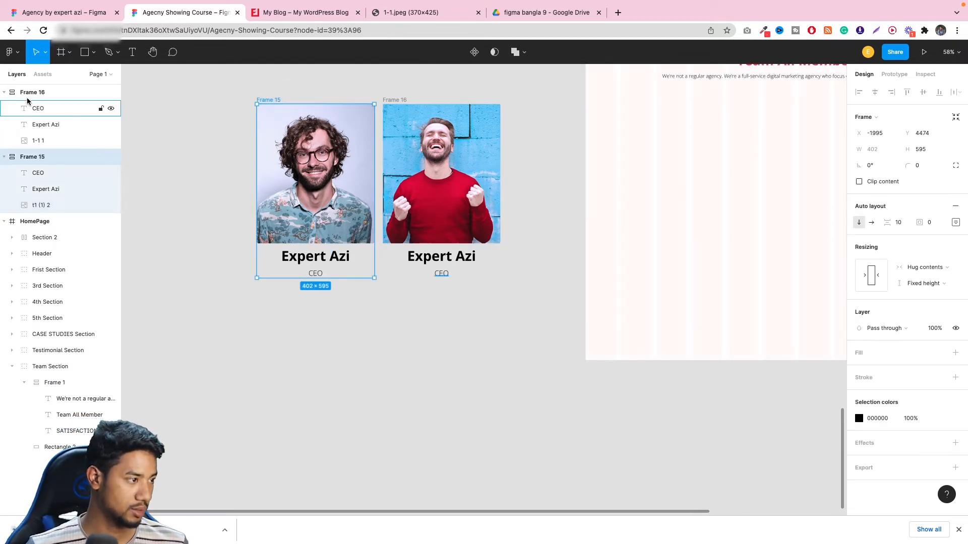
pyautogui.click(32, 93)
pyautogui.click(29, 158)
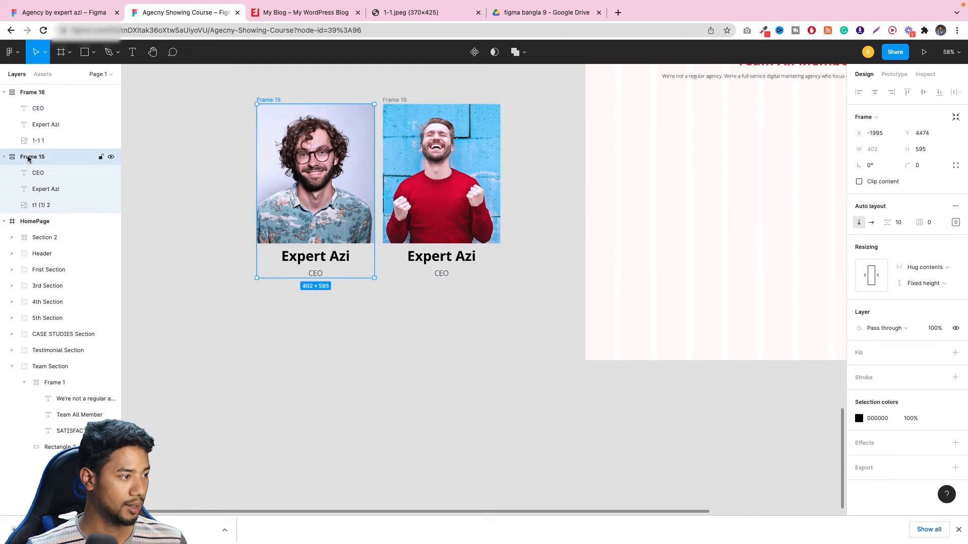
pyautogui.doubleClick(28, 157)
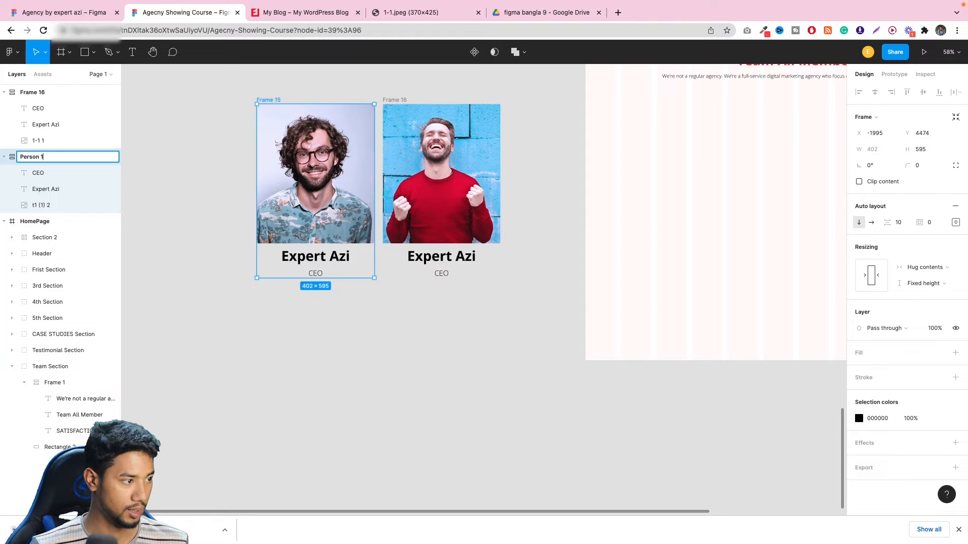
pyautogui.press('Return')
# - Rename the red-sweater member card's frame to "Person 2"
pyautogui.doubleClick(45, 92)
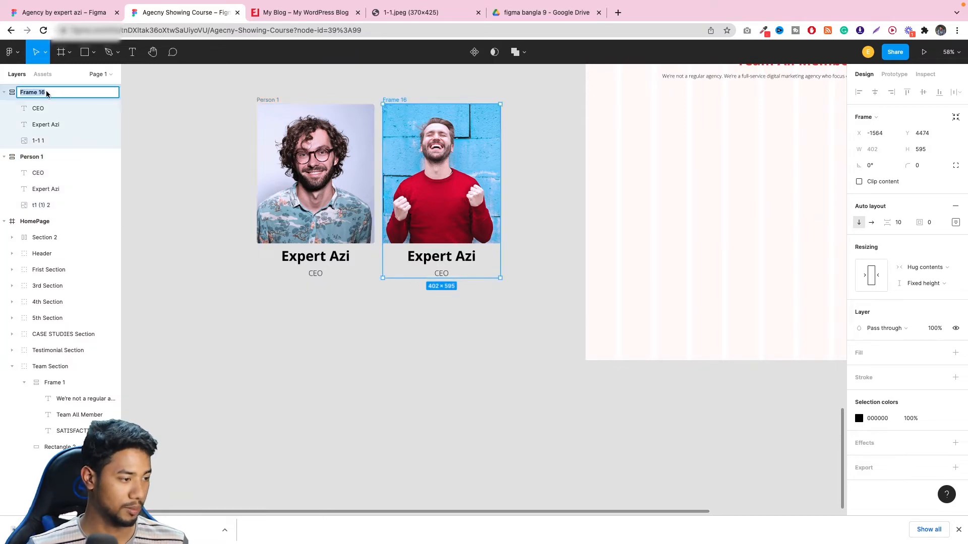
pyautogui.write('Person')
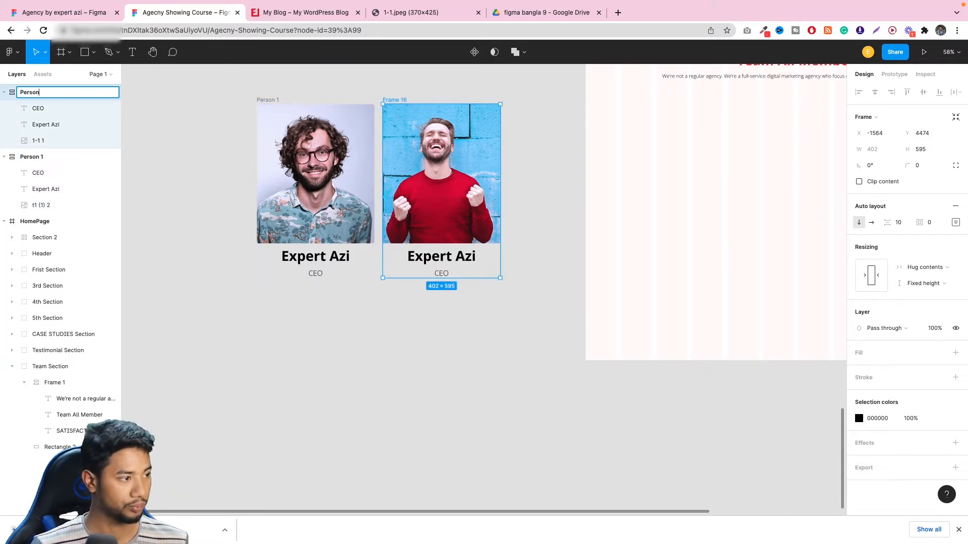
pyautogui.write(' 2')
pyautogui.press('Return')
pyautogui.click(387, 362)
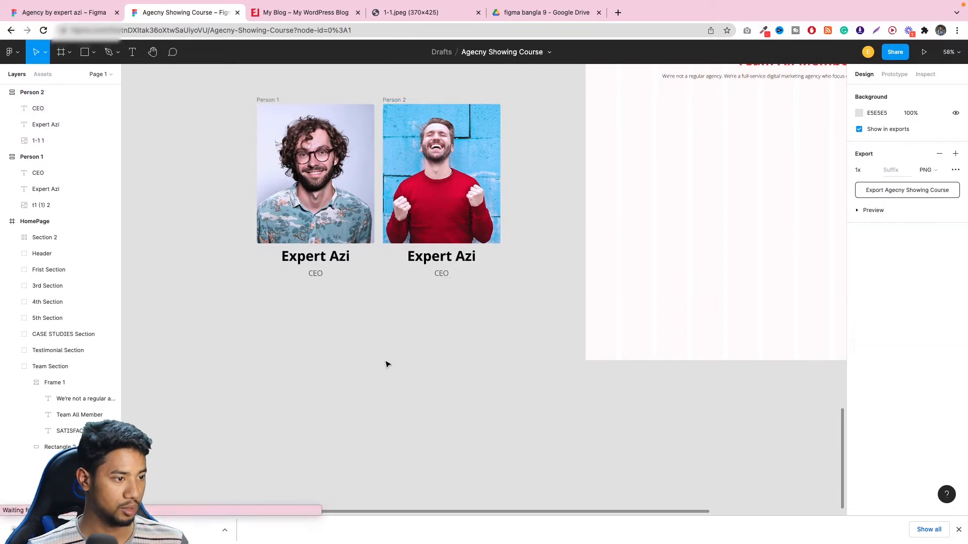
pyautogui.moveTo(470, 131); pyautogui.dragTo(292, 231)
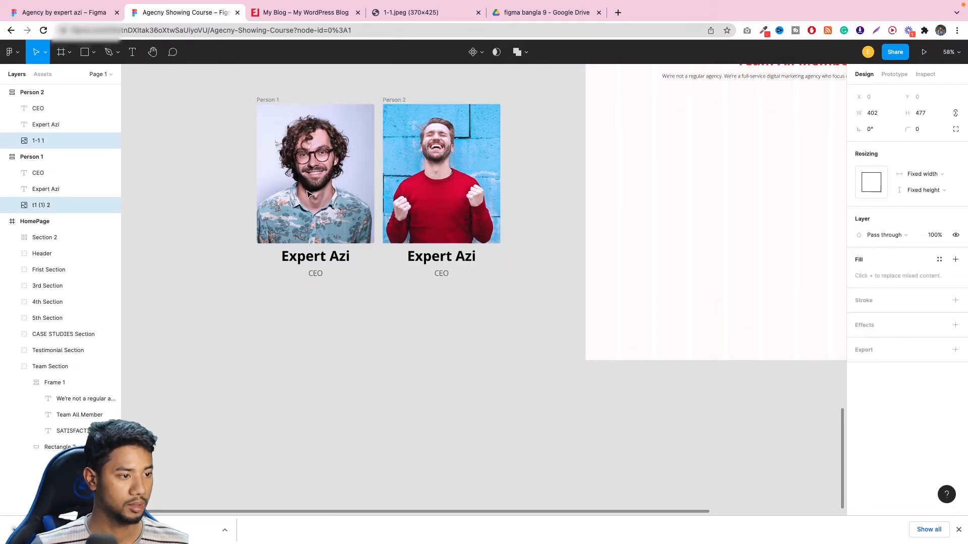
pyautogui.click(397, 350)
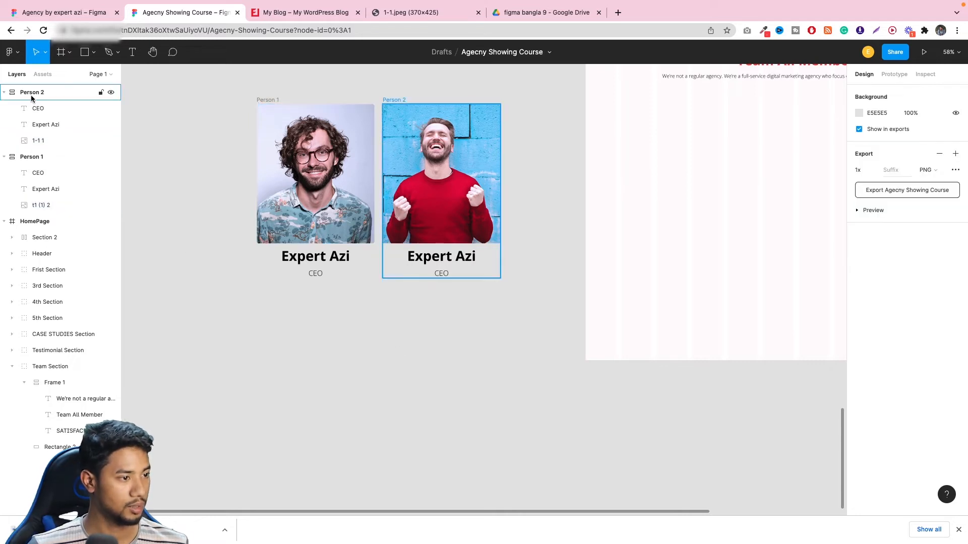
pyautogui.scroll(-5, 477, 231)
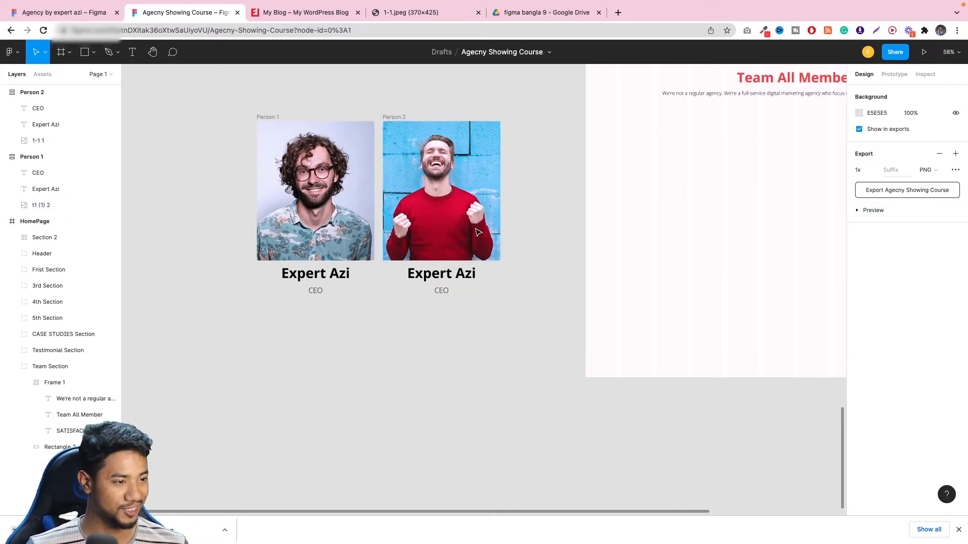
pyautogui.click(391, 197)
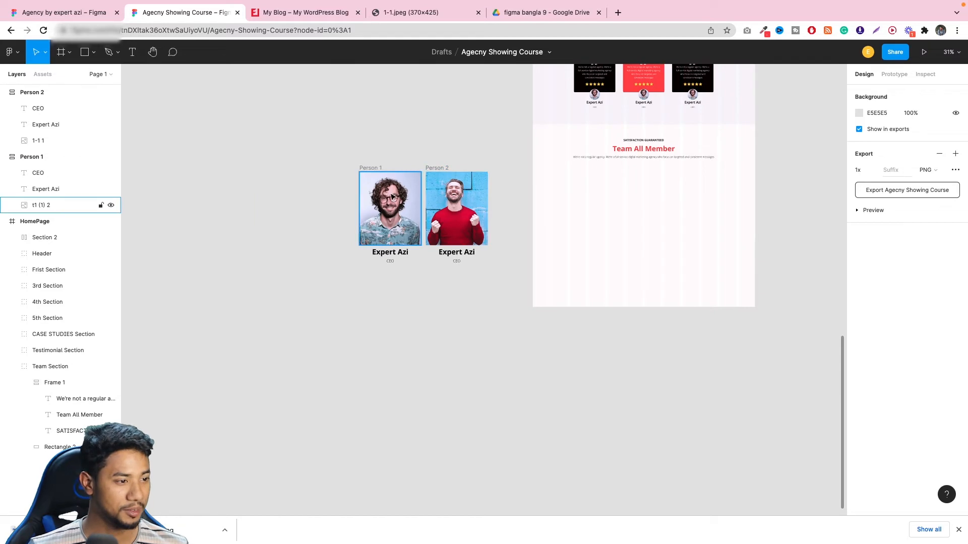
# - Move the Person 1 card into the homepage's team section at its left edge and narrow the card frame to 318
pyautogui.click(54, 157)
pyautogui.moveTo(406, 204); pyautogui.dragTo(580, 253)
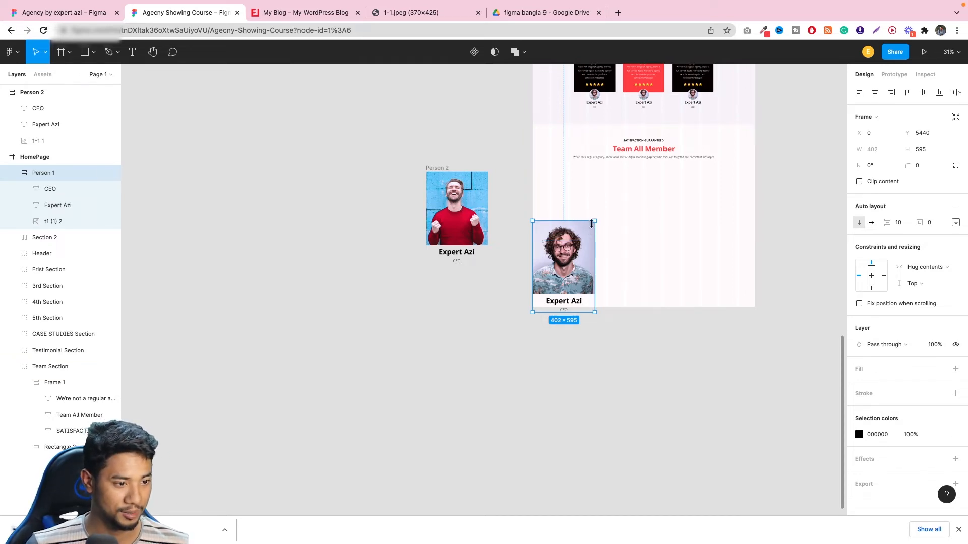
pyautogui.moveTo(593, 222)
pyautogui.mouseDown()
pyautogui.moveTo(599, 230)
pyautogui.moveTo(609, 217)
pyautogui.moveTo(581, 220)
pyautogui.mouseUp()
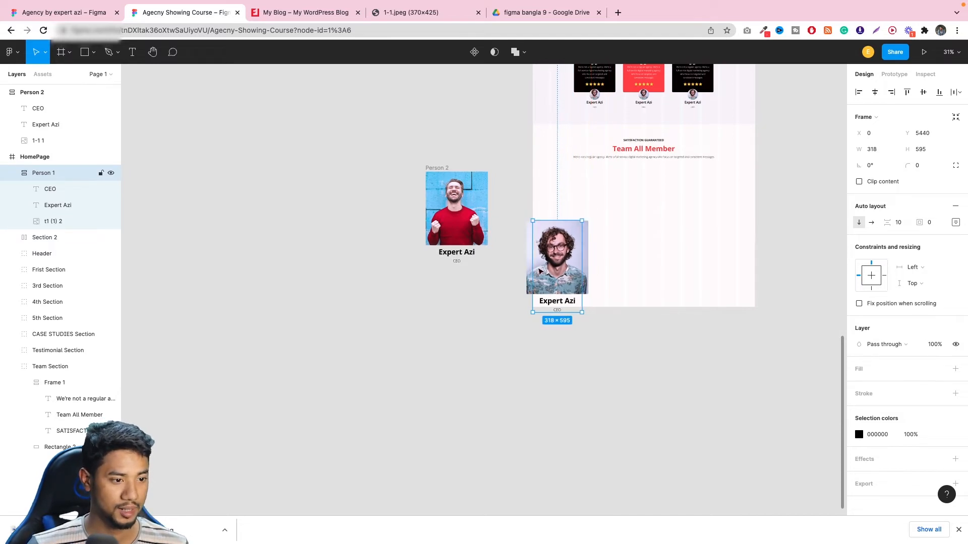
# - Scale the photo in the Person 1 card down proportionally to a width of 305
pyautogui.click(78, 221)
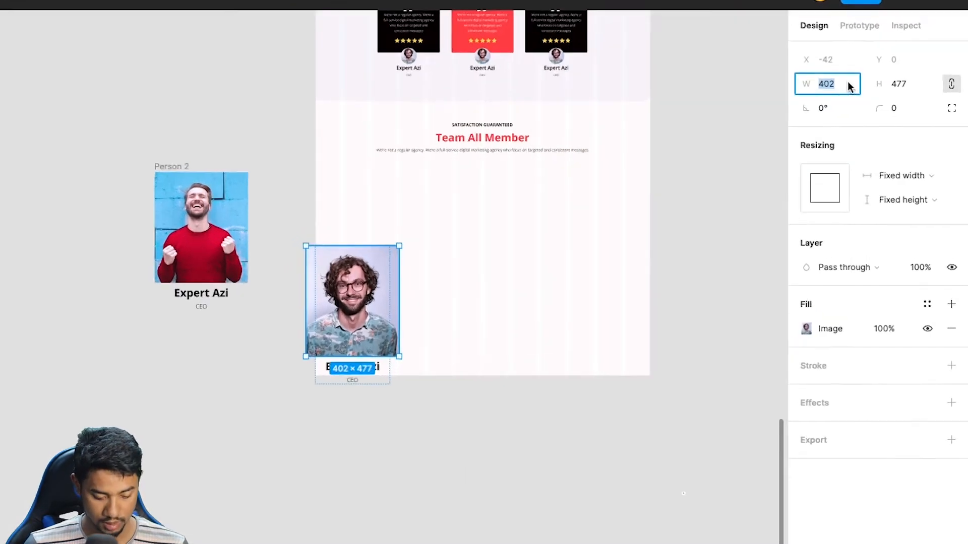
pyautogui.press('Down')
pyautogui.press('Down')
pyautogui.press('Down')
pyautogui.press('Down')
pyautogui.press('Down')
pyautogui.press('Down')
pyautogui.press('Down')
pyautogui.press('Down')
pyautogui.press('Down')
pyautogui.press('Down')
pyautogui.press('Down')
pyautogui.press('Down')
pyautogui.press('Down')
pyautogui.press('Down')
pyautogui.press('Down')
pyautogui.press('Down')
pyautogui.press('Down')
pyautogui.press('Down')
pyautogui.press('Down')
pyautogui.press('Down')
pyautogui.press('Down')
pyautogui.press('Down')
pyautogui.press('Down')
pyautogui.press('Down')
pyautogui.press('Down')
pyautogui.press('Down')
pyautogui.press('Down')
pyautogui.press('Down')
pyautogui.press('Down')
pyautogui.press('Down')
pyautogui.press('Down')
pyautogui.press('Down')
pyautogui.press('Down')
pyautogui.press('Down')
pyautogui.press('Down')
pyautogui.press('Down')
pyautogui.press('Down')
pyautogui.press('Down')
pyautogui.press('Down')
pyautogui.press('Down')
pyautogui.press('Down')
pyautogui.press('Down')
pyautogui.press('Down')
pyautogui.press('Down')
pyautogui.press('Down')
pyautogui.press('Down')
pyautogui.press('Down')
pyautogui.press('Down')
pyautogui.press('Down')
pyautogui.press('Down')
pyautogui.press('Down')
pyautogui.press('Down')
pyautogui.press('Down')
pyautogui.press('Down')
pyautogui.press('Down')
pyautogui.press('Down')
pyautogui.press('Down')
pyautogui.press('Down')
pyautogui.press('Down')
pyautogui.press('Down')
pyautogui.press('Down')
pyautogui.press('Down')
pyautogui.press('Down')
pyautogui.press('Down')
pyautogui.press('Down')
pyautogui.press('Down')
pyautogui.press('Down')
pyautogui.press('Down')
pyautogui.press('Down')
pyautogui.press('Down')
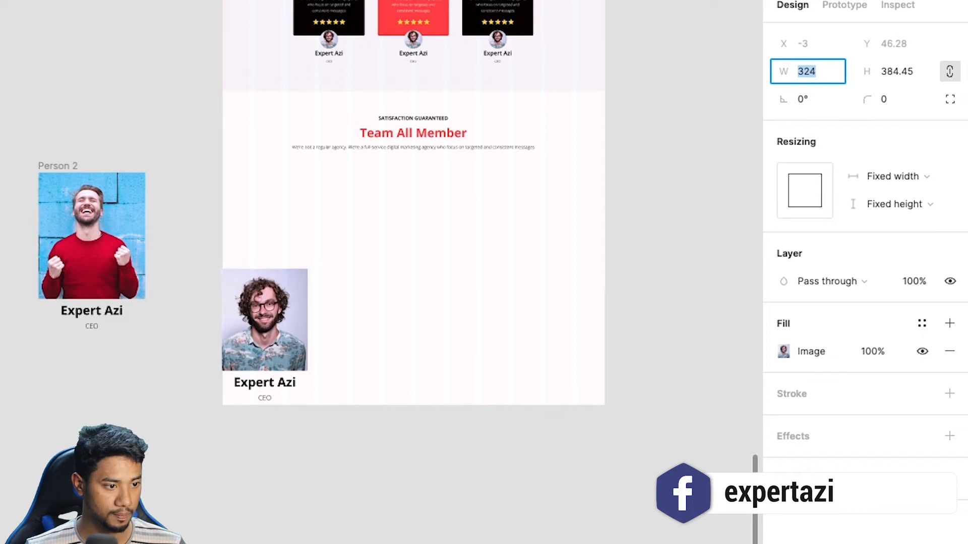
pyautogui.press('Down')
pyautogui.press('Down')
pyautogui.press('Down')
pyautogui.press('Down')
pyautogui.press('Down')
pyautogui.press('Down')
pyautogui.press('Down')
pyautogui.press('Down')
pyautogui.press('Down')
pyautogui.press('Down')
pyautogui.press('Down')
pyautogui.press('Down')
pyautogui.press('Down')
pyautogui.press('Down')
pyautogui.press('Down')
pyautogui.press('Down')
pyautogui.press('Down')
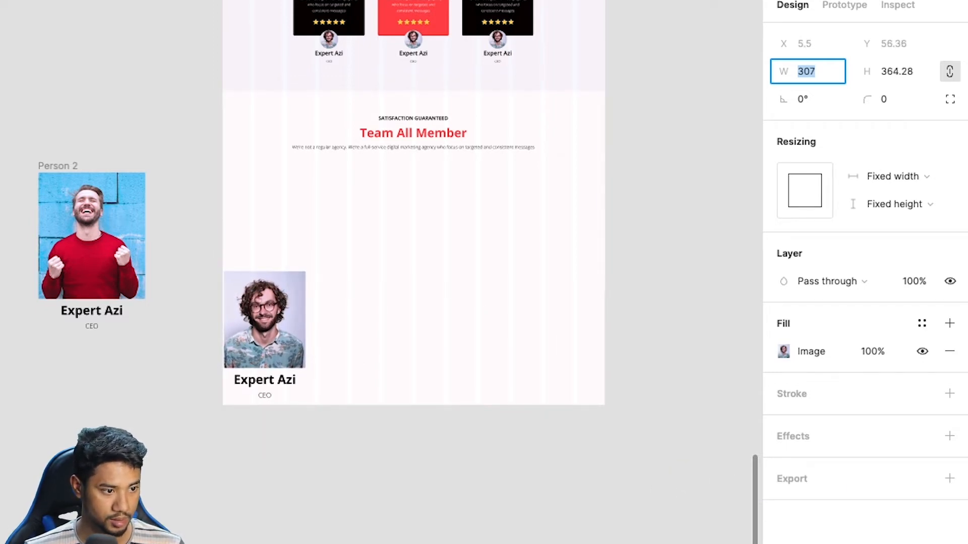
pyautogui.press('Down')
pyautogui.press('Down')
pyautogui.press('Down')
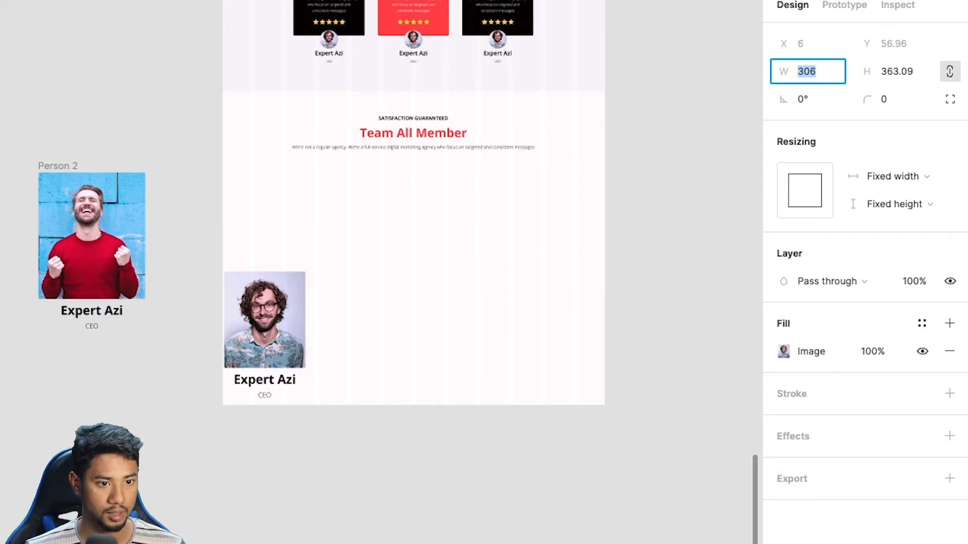
pyautogui.press('Up')
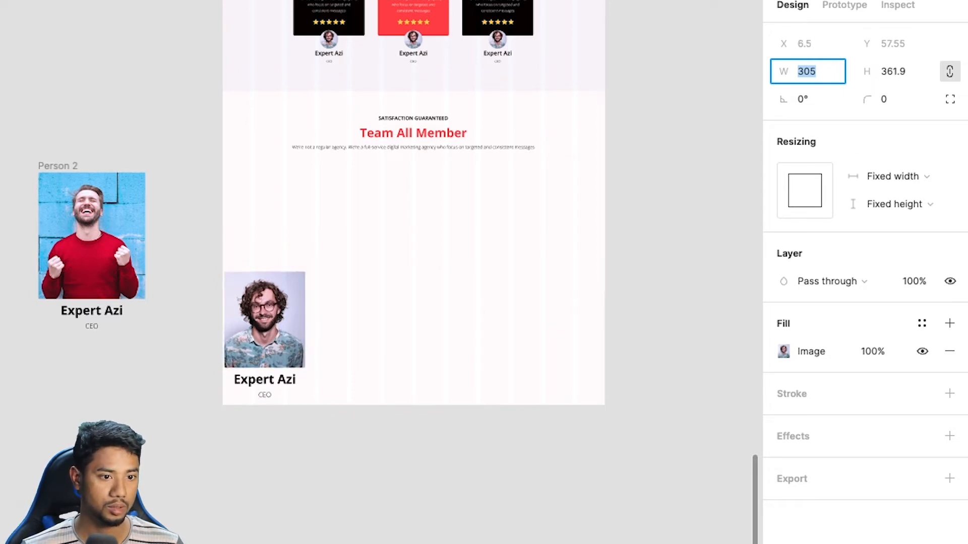
# - Scale the red-sweater photo in the Person 2 card down proportionally to match the Person 1 photo's width
pyautogui.click(41, 233)
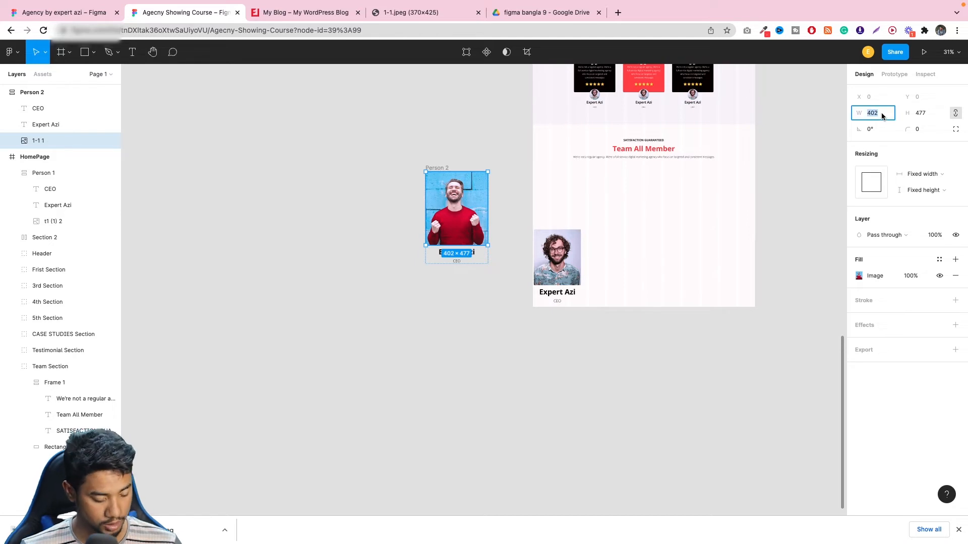
pyautogui.click(813, 162)
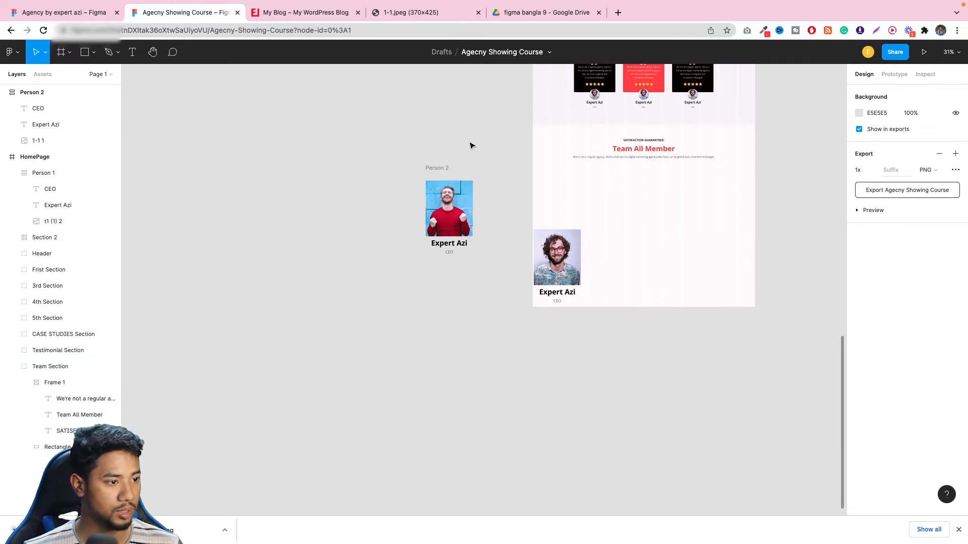
# - Move the Person 2 card into the homepage's team section, directly beside the Person 1 card
pyautogui.moveTo(469, 145); pyautogui.dragTo(435, 266)
pyautogui.click(45, 92)
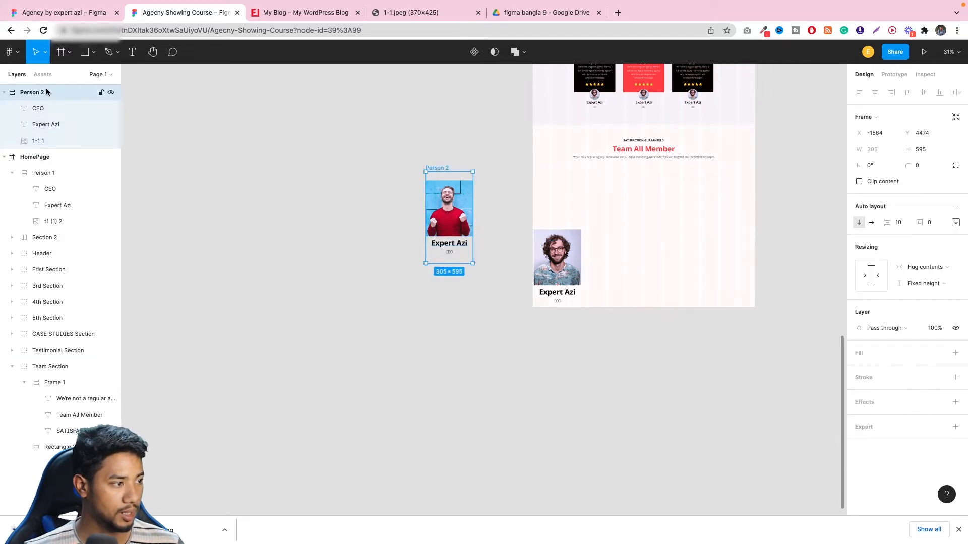
pyautogui.moveTo(463, 206); pyautogui.dragTo(618, 258)
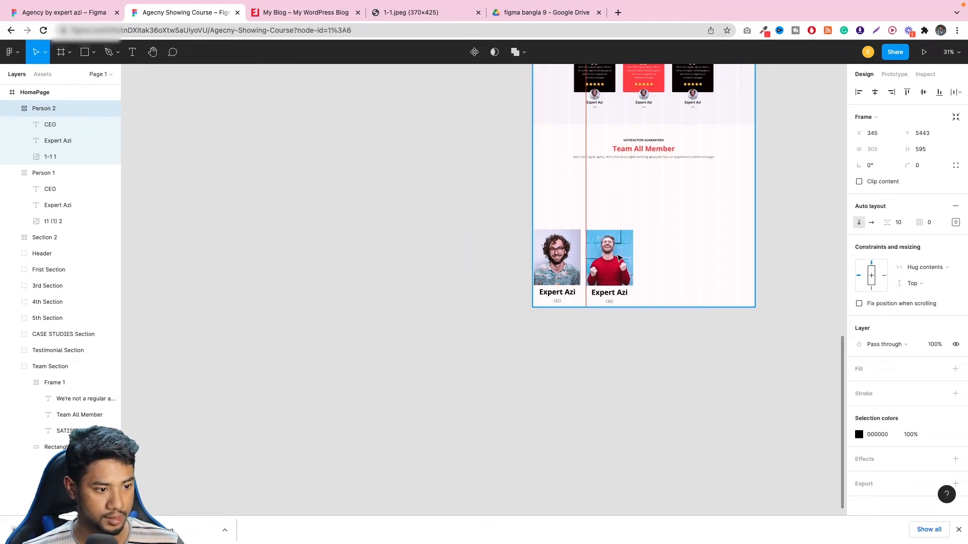
pyautogui.doubleClick(619, 258)
pyautogui.scroll(3, 595, 260)
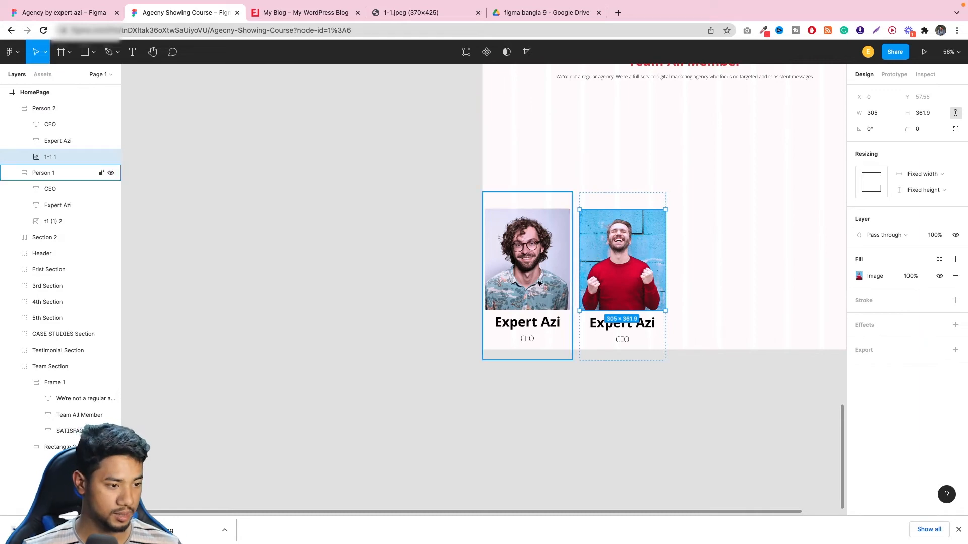
# - Move the Person 1 and Person 2 cards together out of the homepage onto the empty canvas beside it
pyautogui.click(48, 113)
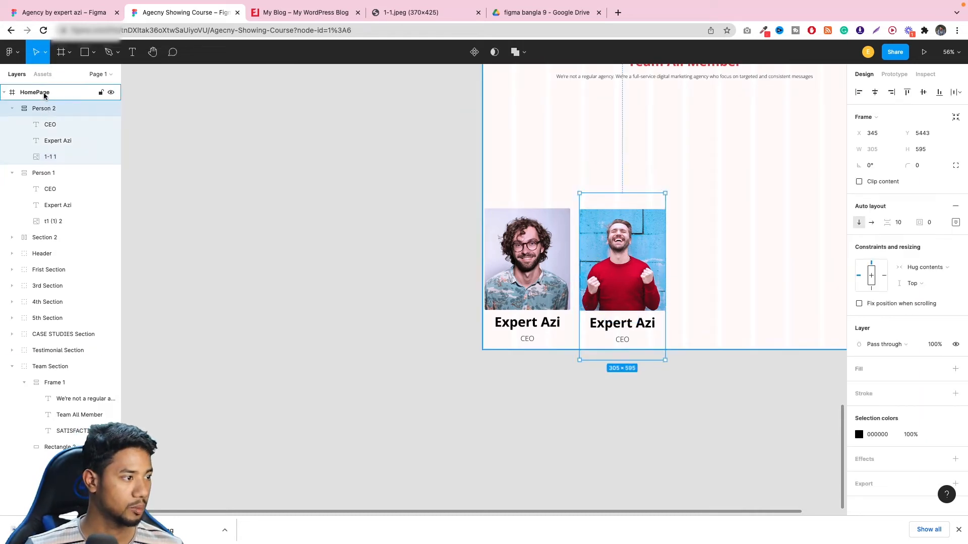
pyautogui.click(43, 94)
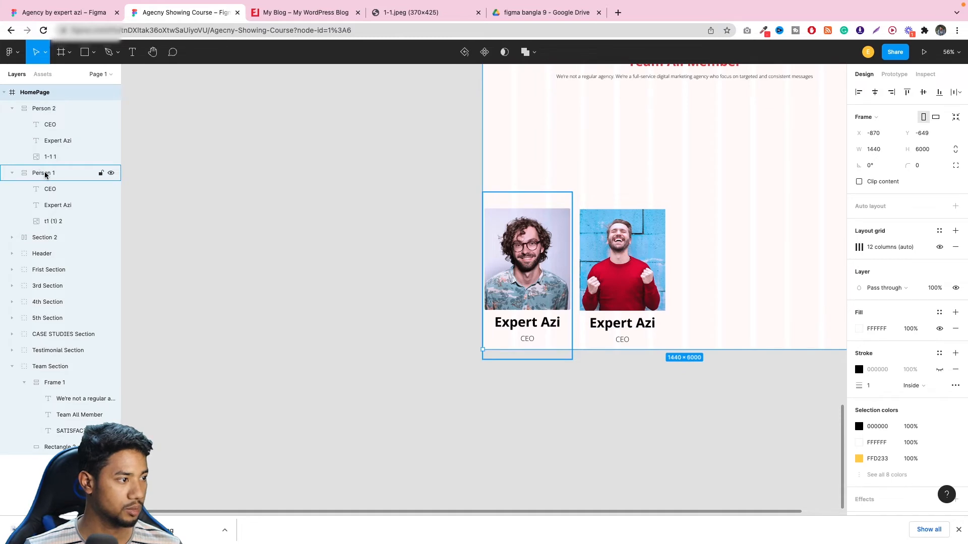
pyautogui.click(47, 108)
pyautogui.keyDown('shift'); pyautogui.click(52, 177); pyautogui.keyUp('shift')
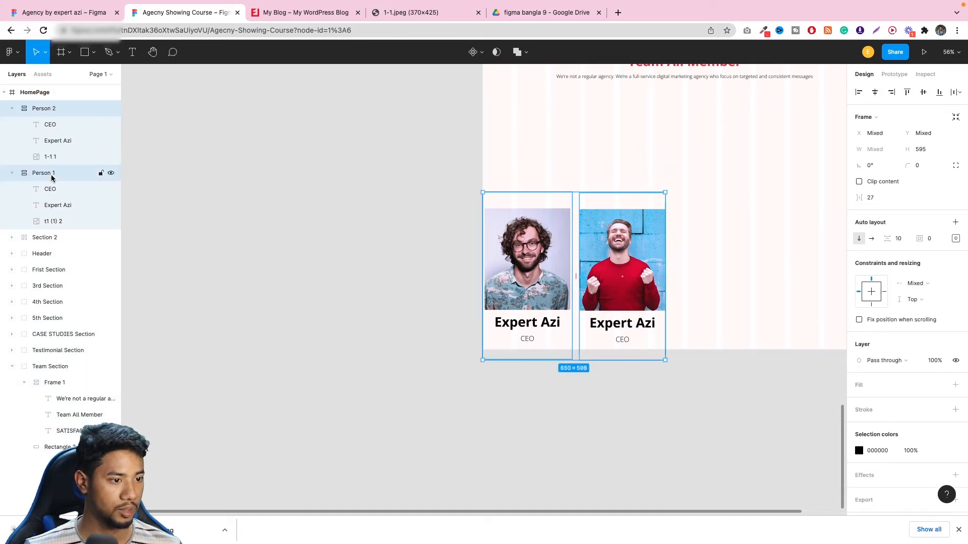
pyautogui.moveTo(539, 257); pyautogui.dragTo(188, 227)
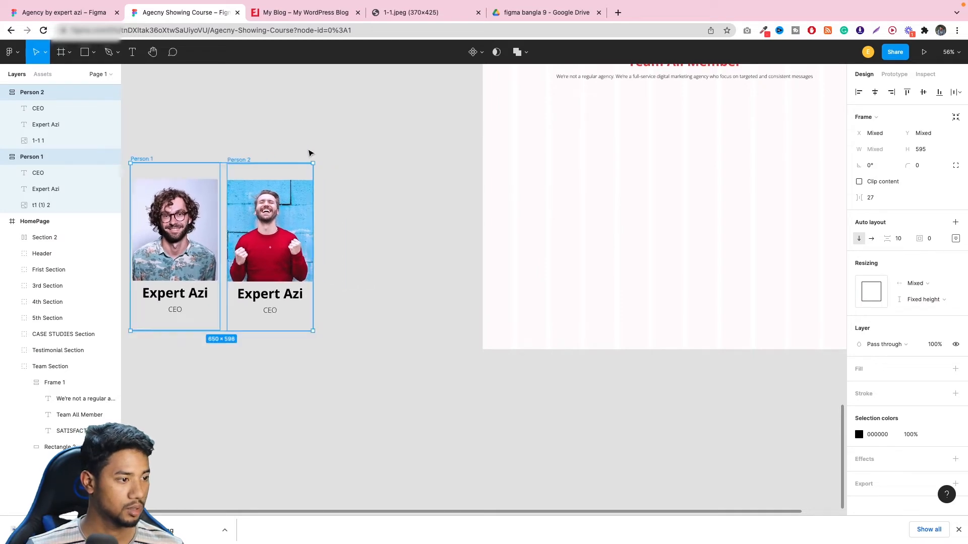
pyautogui.click(309, 150)
# - Duplicate the Person 1 and Person 2 cards and place the copies in a row after Person 2
pyautogui.click(279, 235)
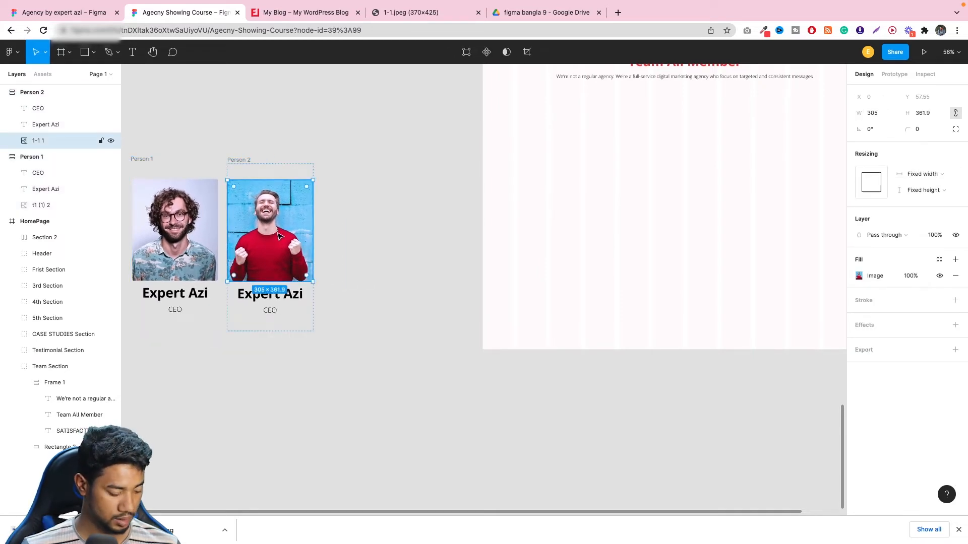
pyautogui.click(204, 224)
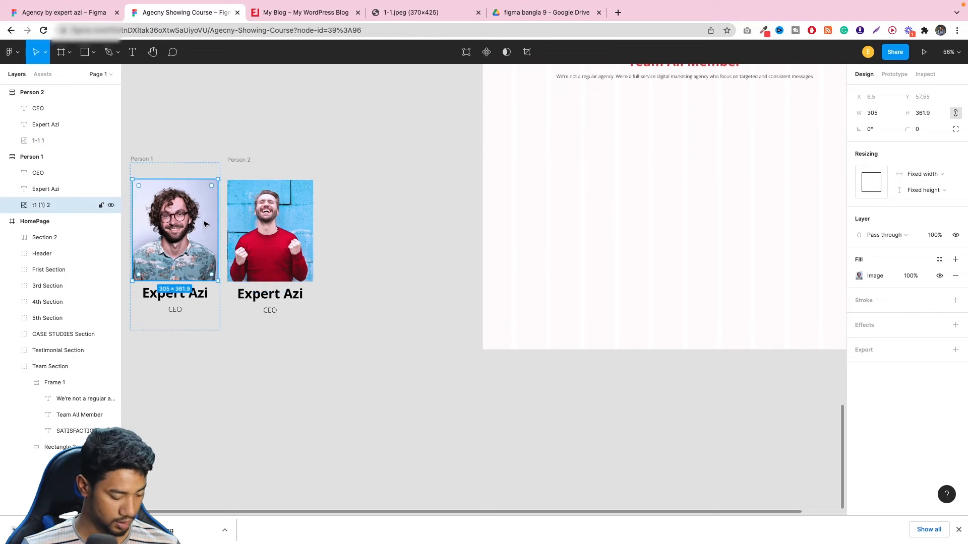
pyautogui.click(61, 157)
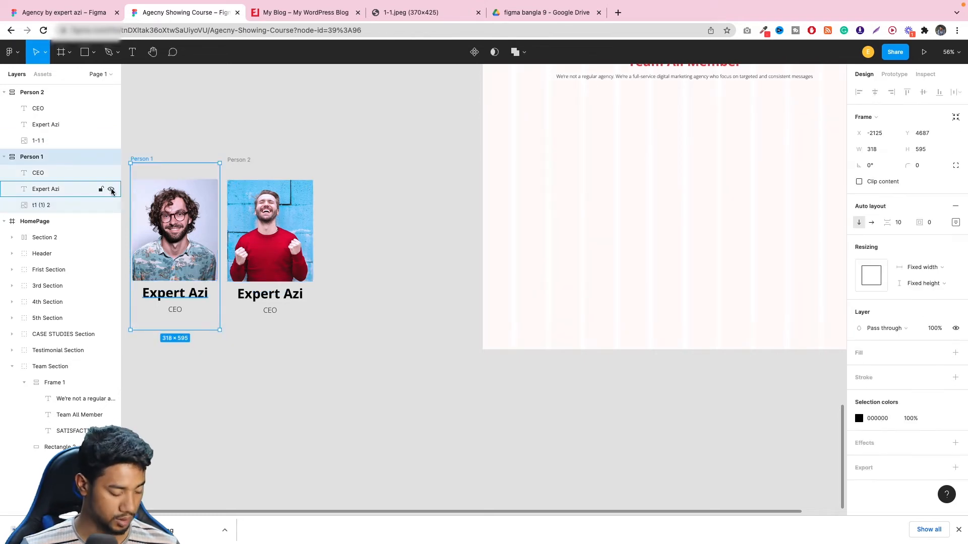
pyautogui.moveTo(183, 215); pyautogui.dragTo(374, 221)
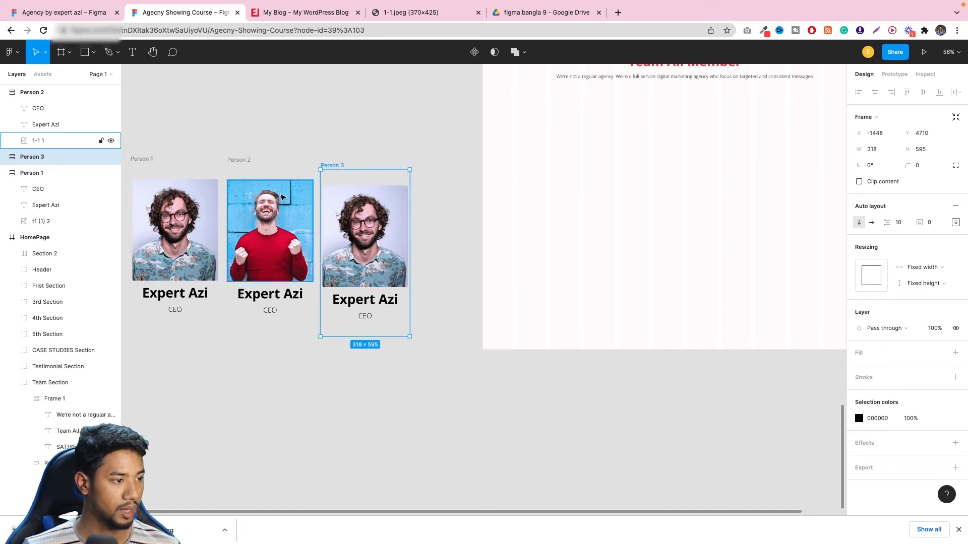
pyautogui.click(53, 94)
pyautogui.moveTo(286, 244); pyautogui.dragTo(471, 217)
pyautogui.click(334, 337)
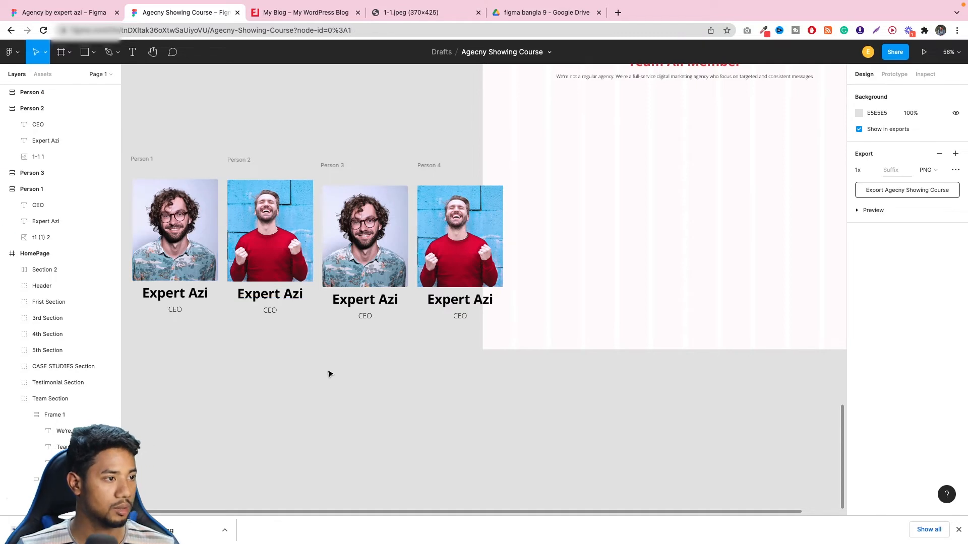
# - Switch to the My Blog reference site to examine its four team member cards, and return to the Figma course file
pyautogui.click(331, 18)
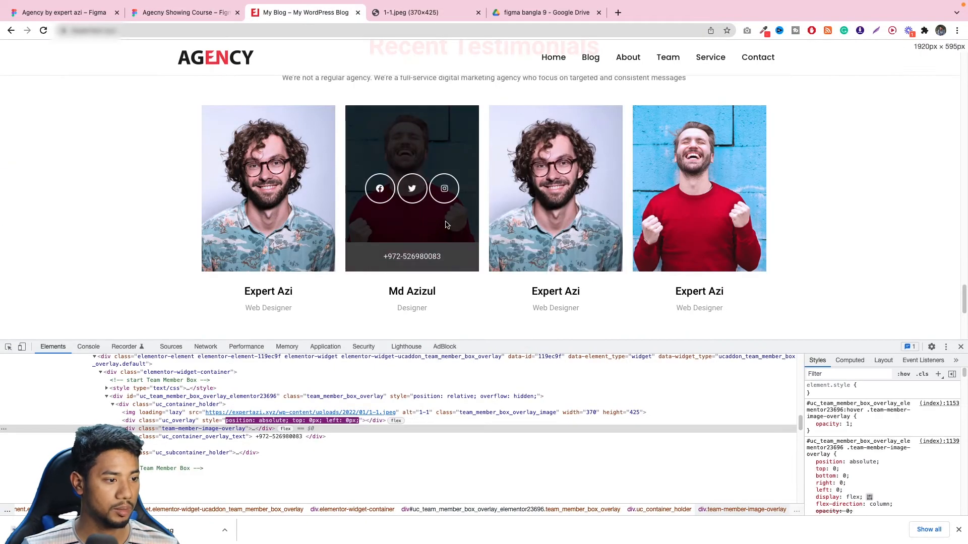
pyautogui.moveTo(529, 274)
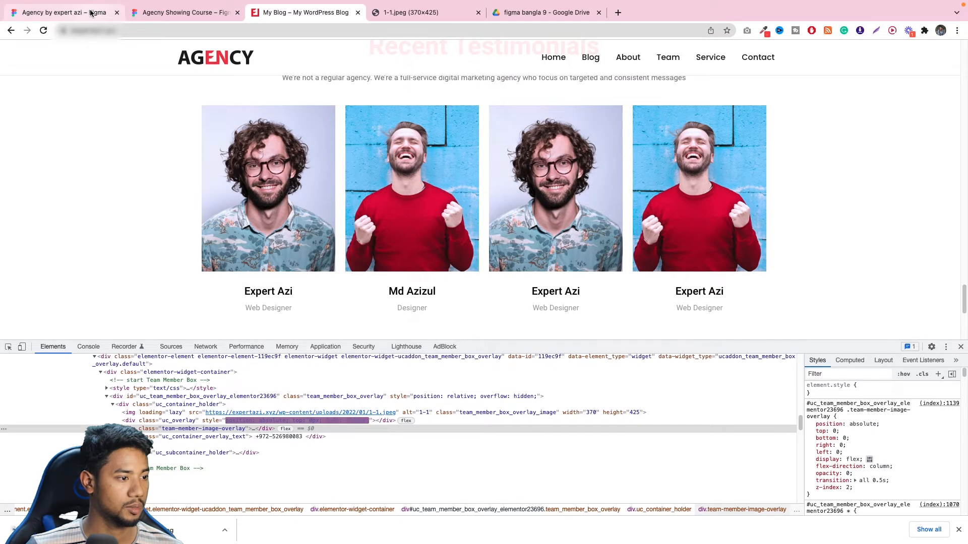
pyautogui.click(135, 17)
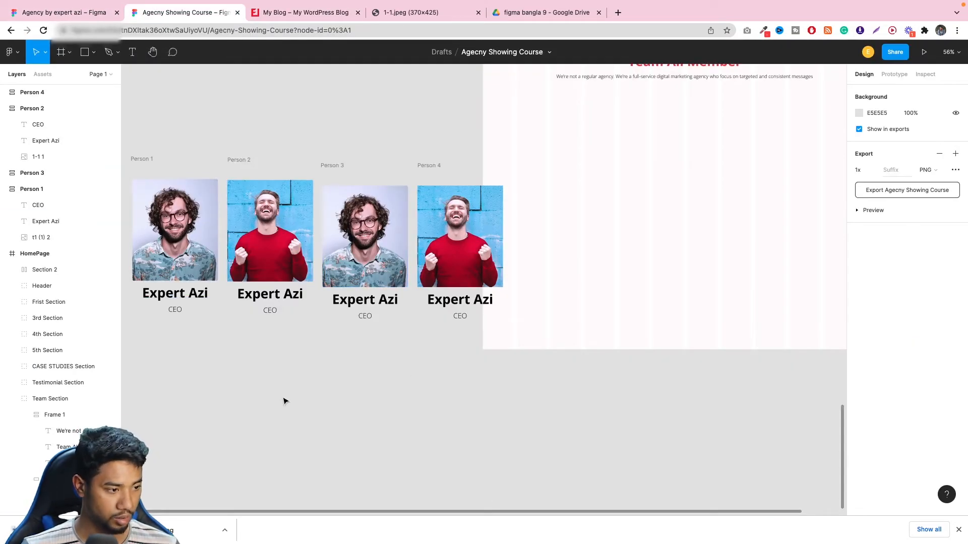
# - Set the font size of the name text in the Person 1 card to 35
pyautogui.press('h')
pyautogui.moveTo(382, 405); pyautogui.dragTo(382, 414)
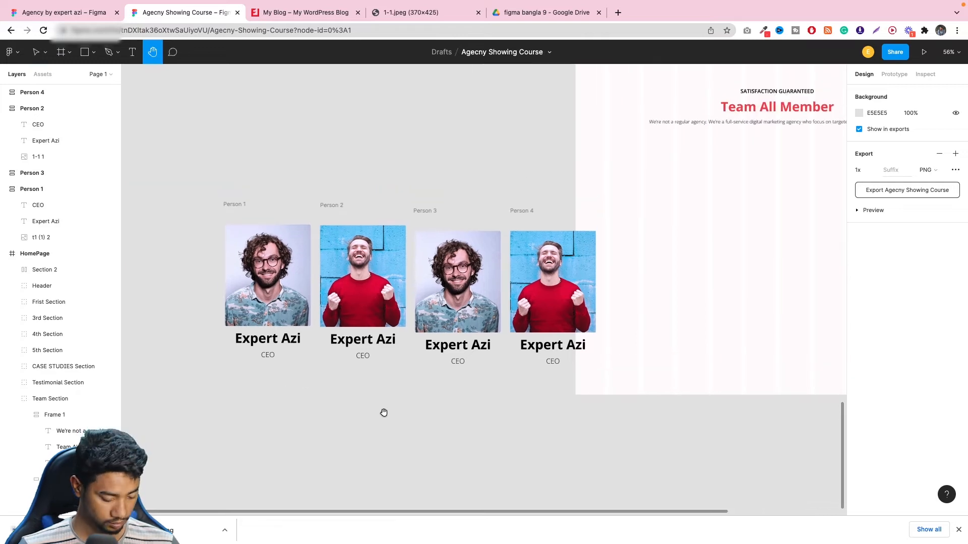
pyautogui.press('v')
pyautogui.click(268, 341)
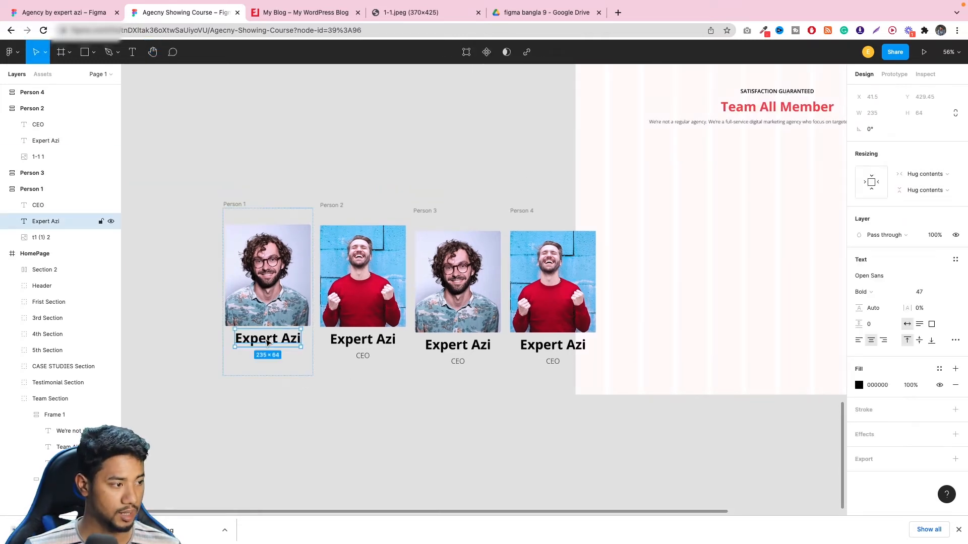
pyautogui.doubleClick(268, 341)
pyautogui.click(929, 294)
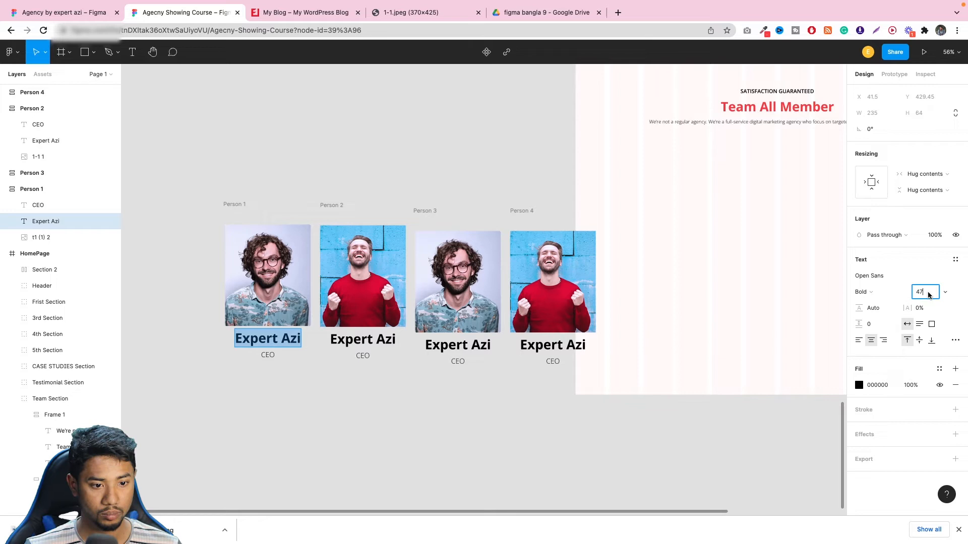
pyautogui.write('36')
pyautogui.press('Return')
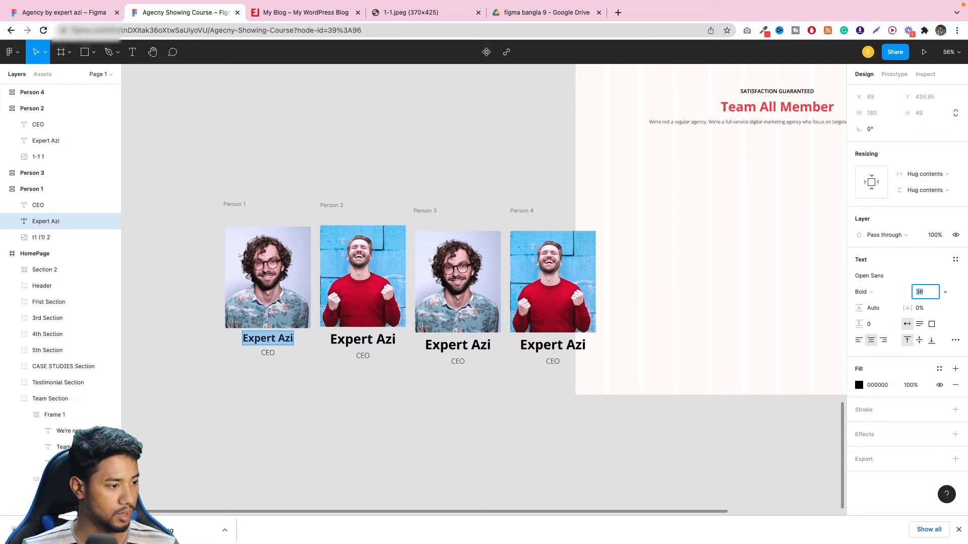
pyautogui.press('Down')
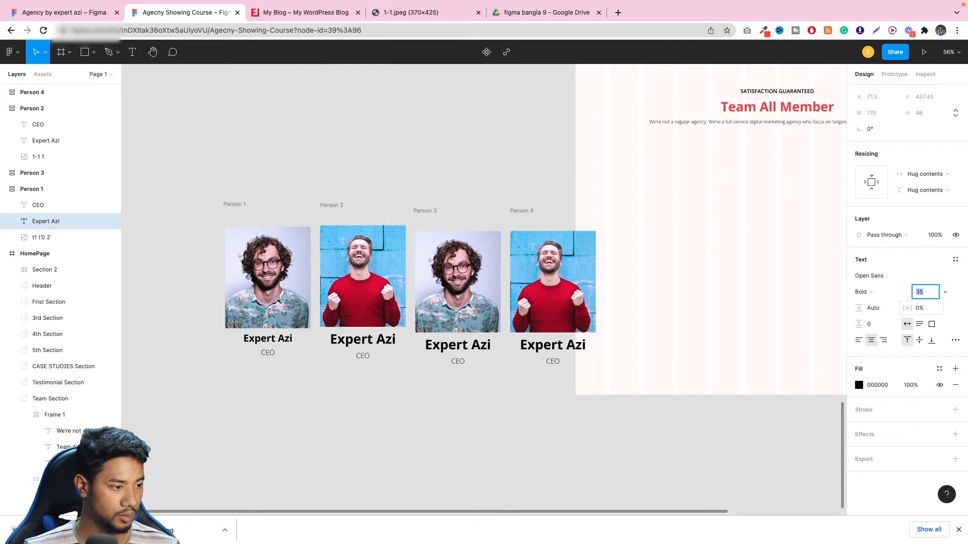
# - Set the font size of the whole name text in the Person 2 card to 35
pyautogui.doubleClick(363, 339)
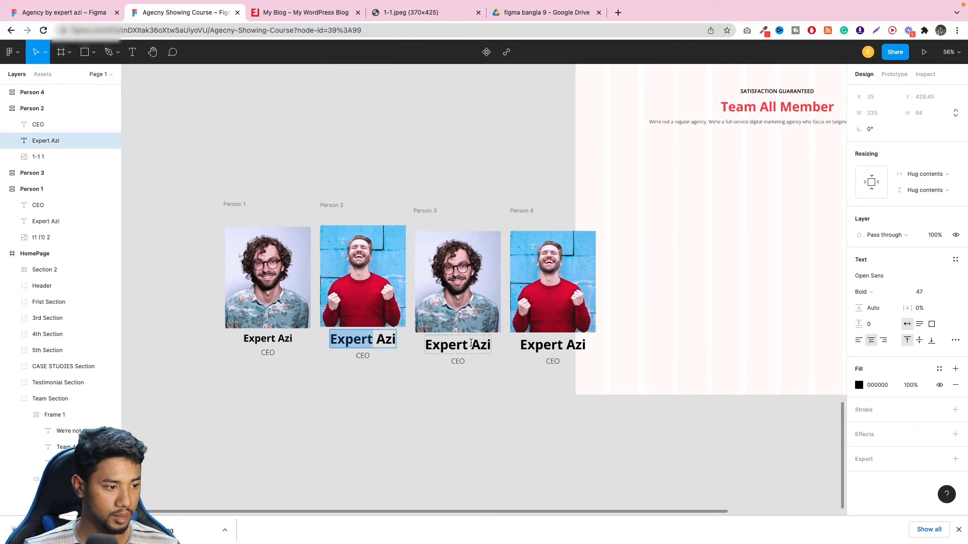
pyautogui.click(924, 291)
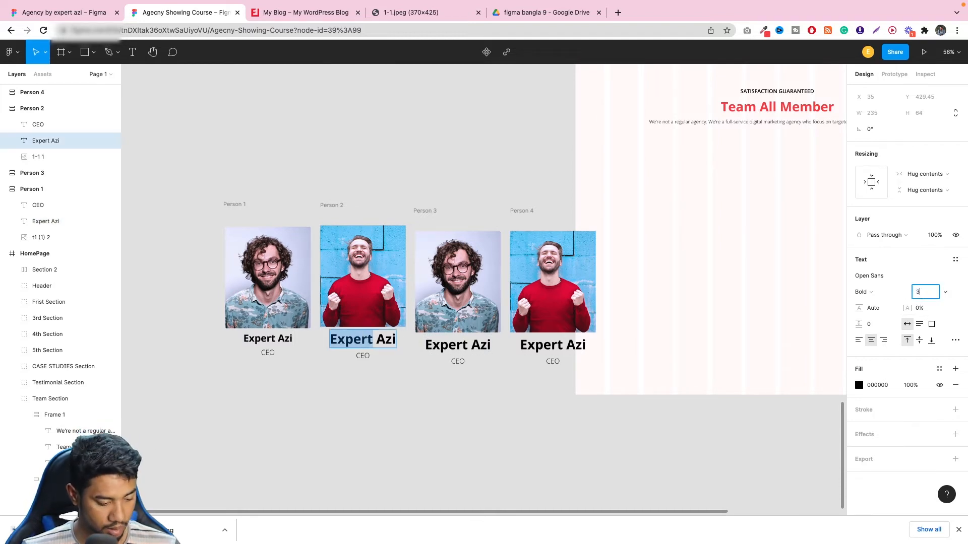
pyautogui.press('Return')
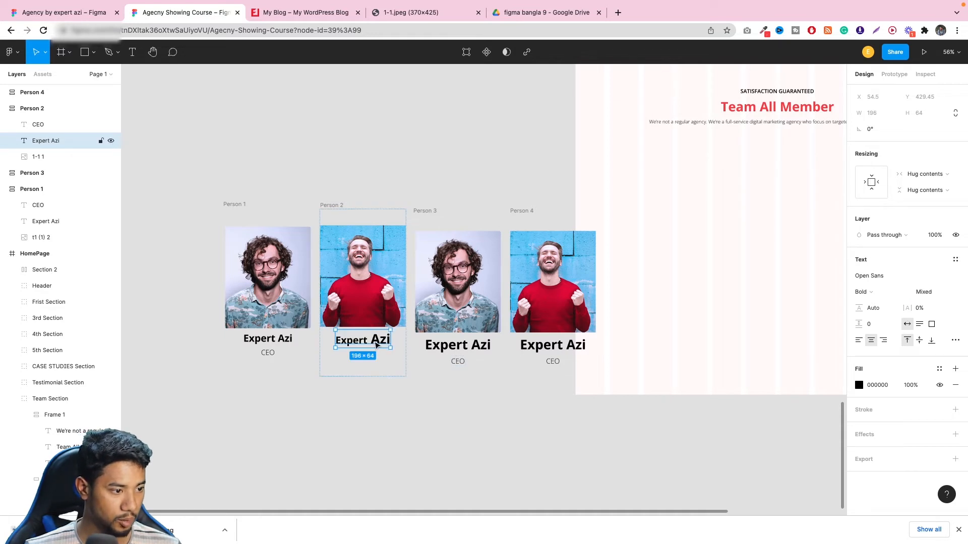
pyautogui.doubleClick(377, 345)
pyautogui.click(930, 292)
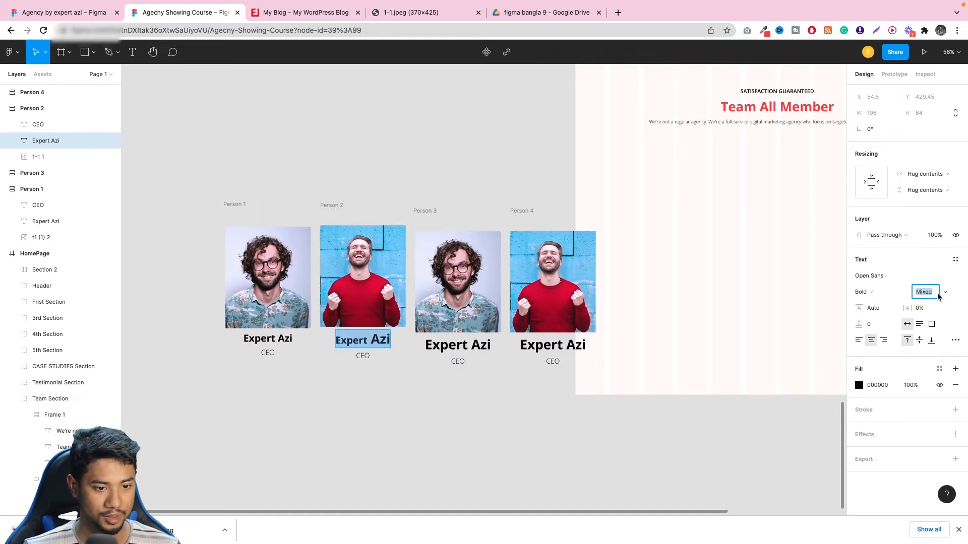
pyautogui.write('35')
pyautogui.press('Return')
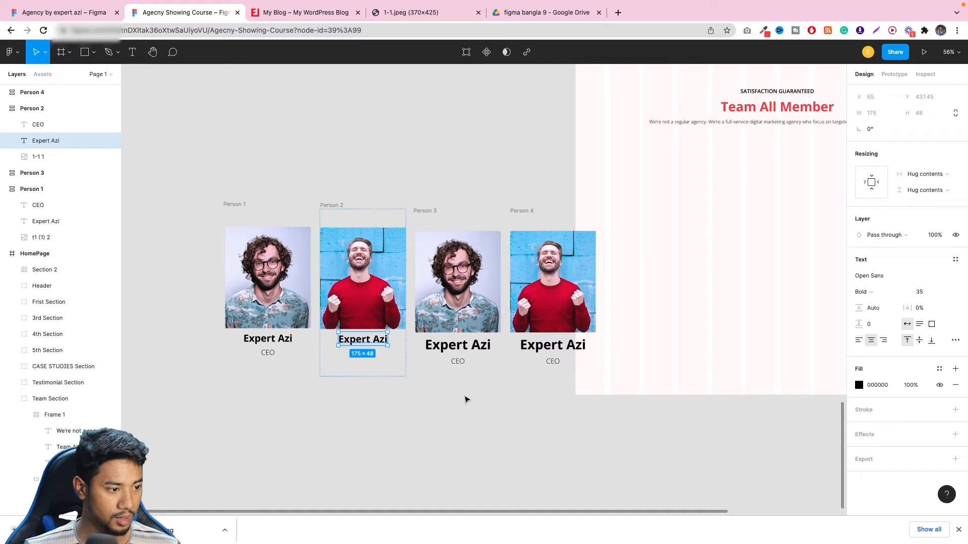
# - Set the name text in the Person 3 card to size 35 and SemiBold weight
pyautogui.click(475, 346)
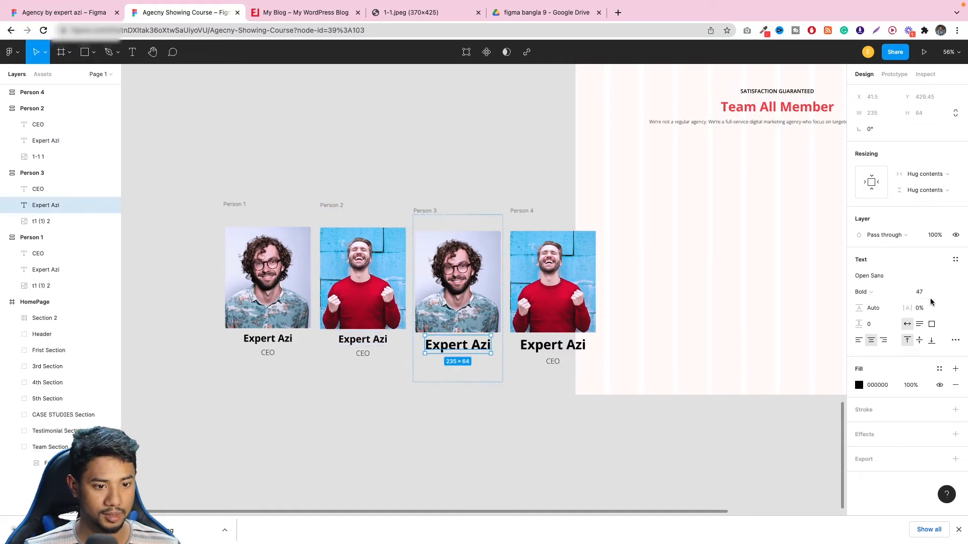
pyautogui.write('35')
pyautogui.click(870, 295)
pyautogui.click(877, 278)
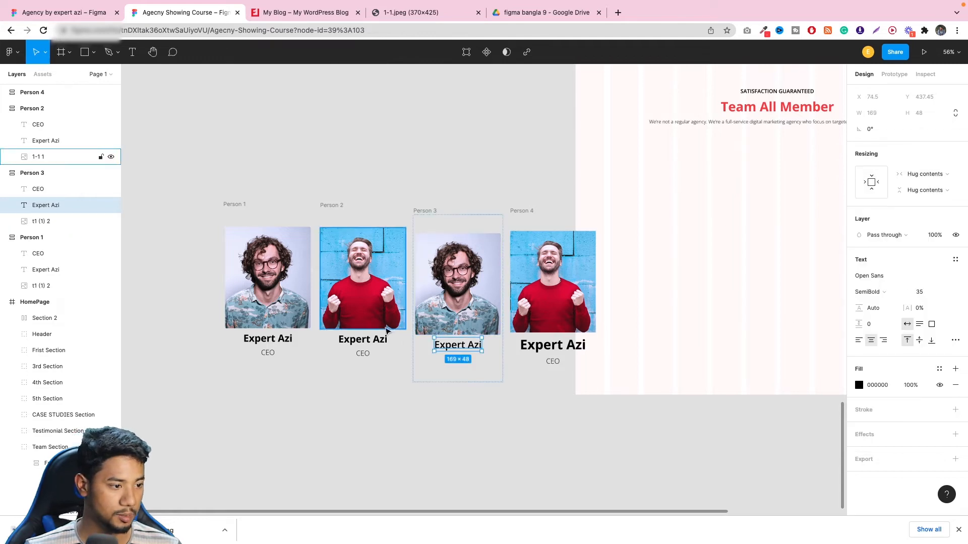
# - Change the name texts in the Person 2 and Person 1 cards to SemiBold weight
pyautogui.click(373, 341)
pyautogui.click(892, 295)
pyautogui.click(880, 279)
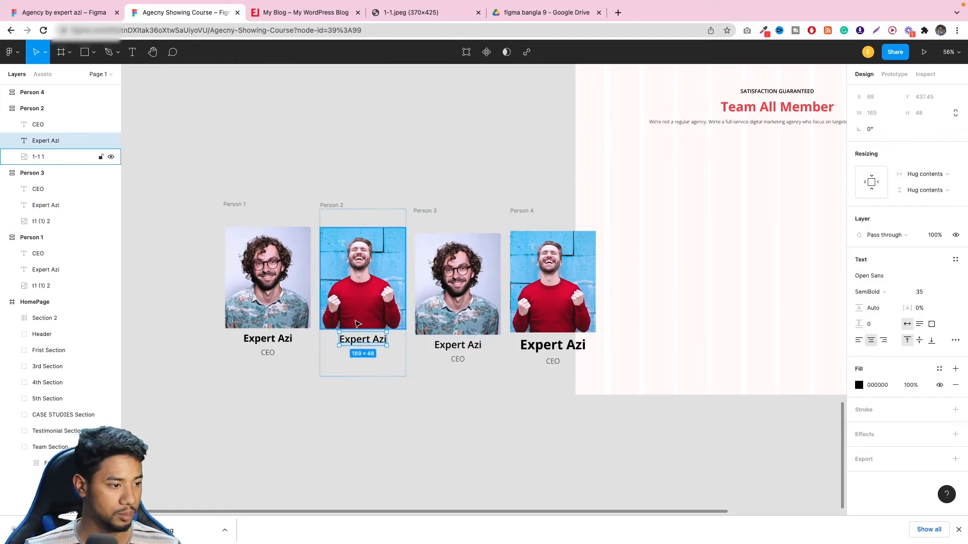
pyautogui.click(273, 340)
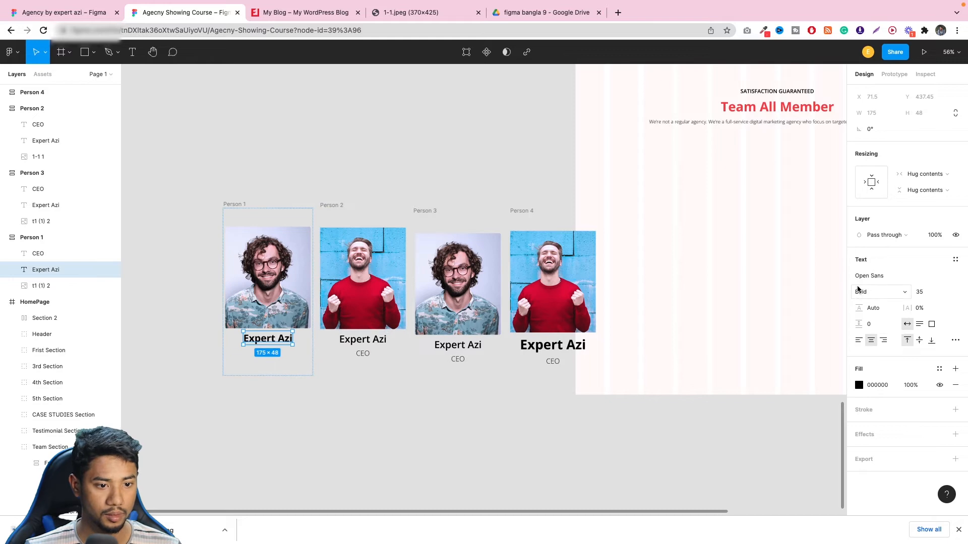
pyautogui.click(870, 292)
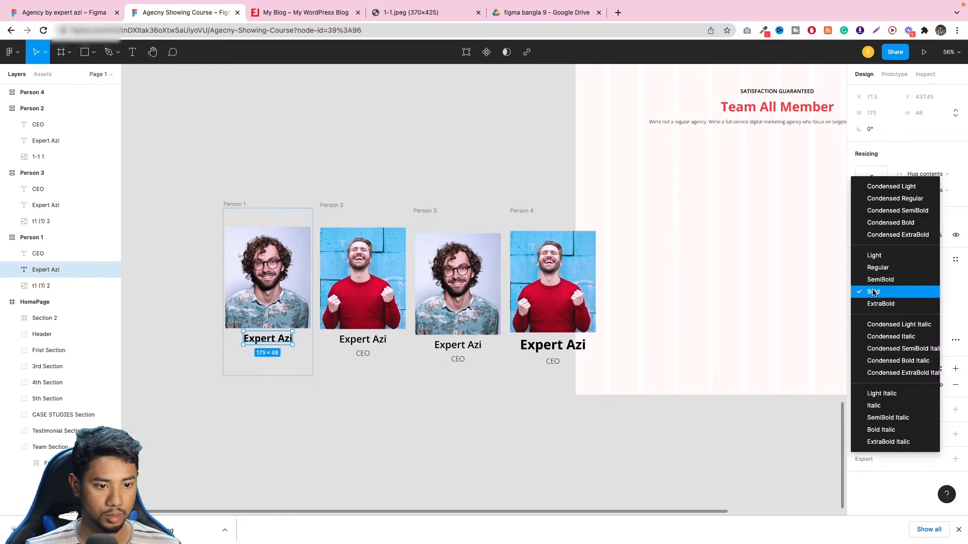
pyautogui.click(872, 279)
# - Set the name text in the Person 4 card to SemiBold weight and size 35
pyautogui.click(568, 352)
pyautogui.click(867, 297)
pyautogui.click(873, 279)
pyautogui.click(929, 294)
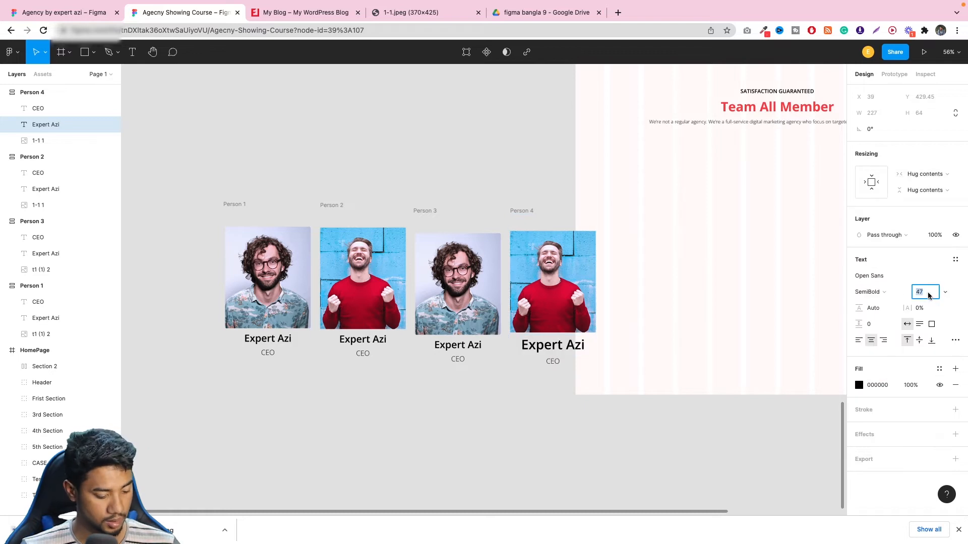
pyautogui.write('35')
# - Move the Person 3 and Person 4 cards up together so their tops line up with the Person 2 card
pyautogui.click(552, 359)
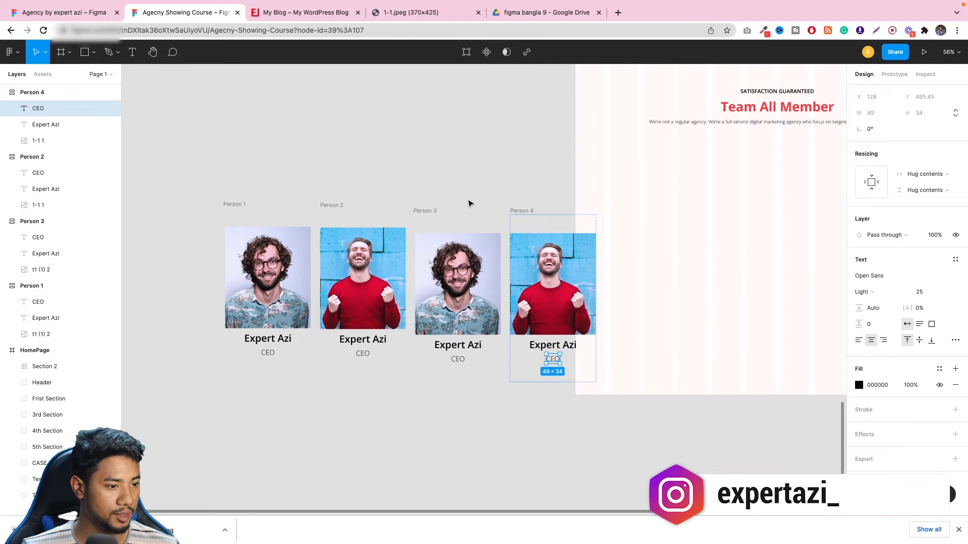
pyautogui.click(32, 93)
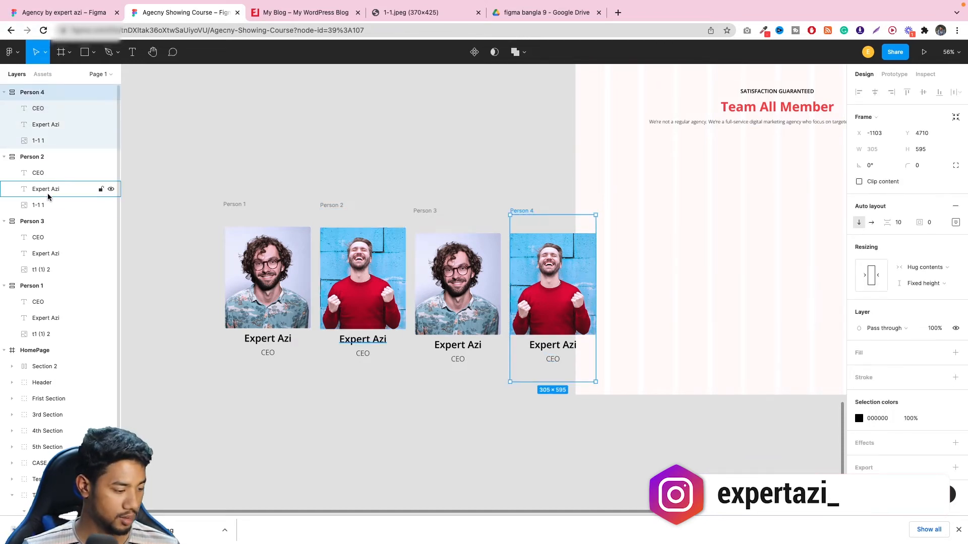
pyautogui.keyDown('shift'); pyautogui.click(50, 225); pyautogui.keyUp('shift')
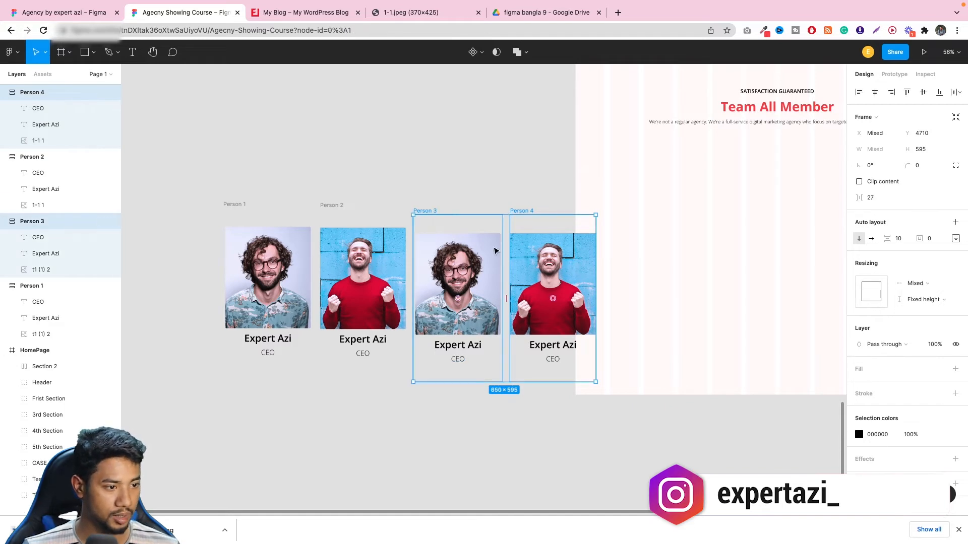
pyautogui.moveTo(495, 251); pyautogui.dragTo(491, 256)
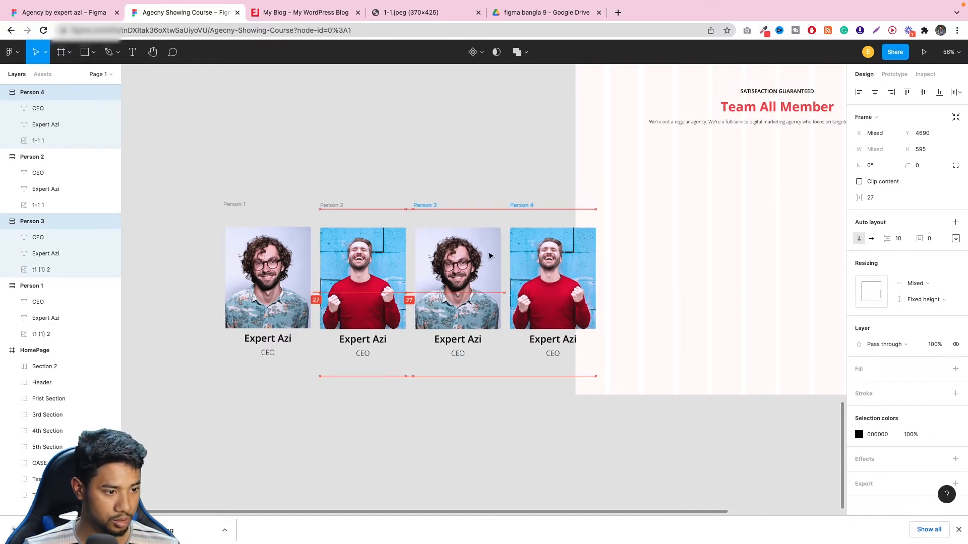
# - Ungroup the Person 2 card and check its separate CEO text, name text and image layers
pyautogui.click(443, 150)
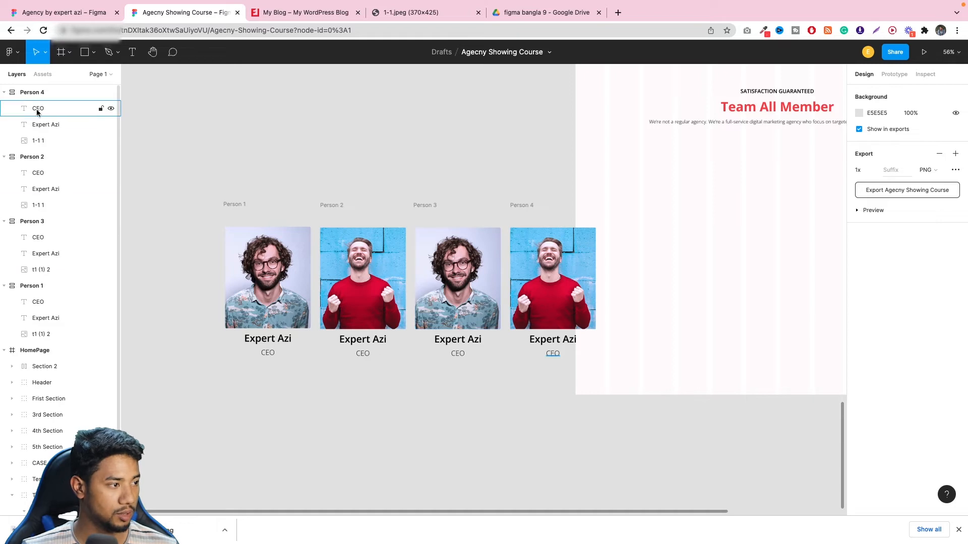
pyautogui.click(32, 92)
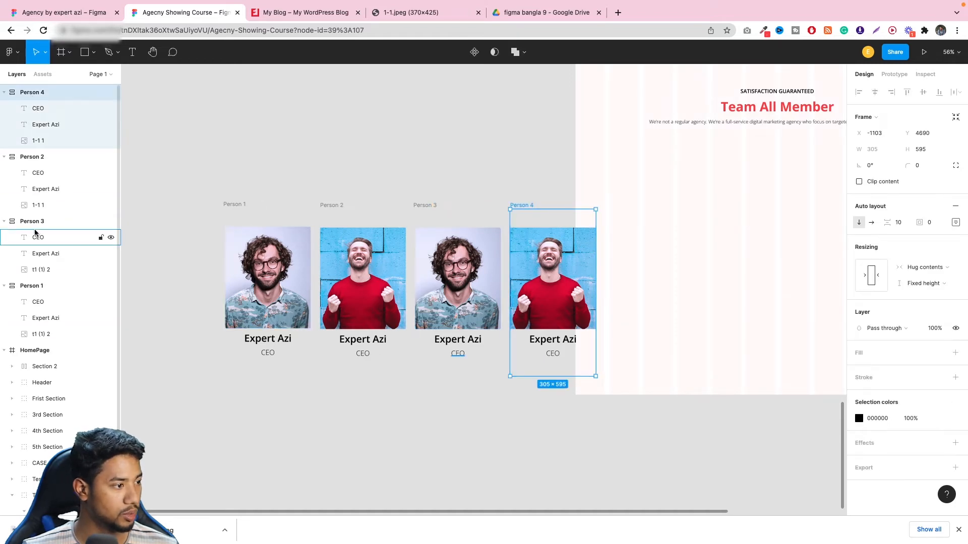
pyautogui.click(34, 158)
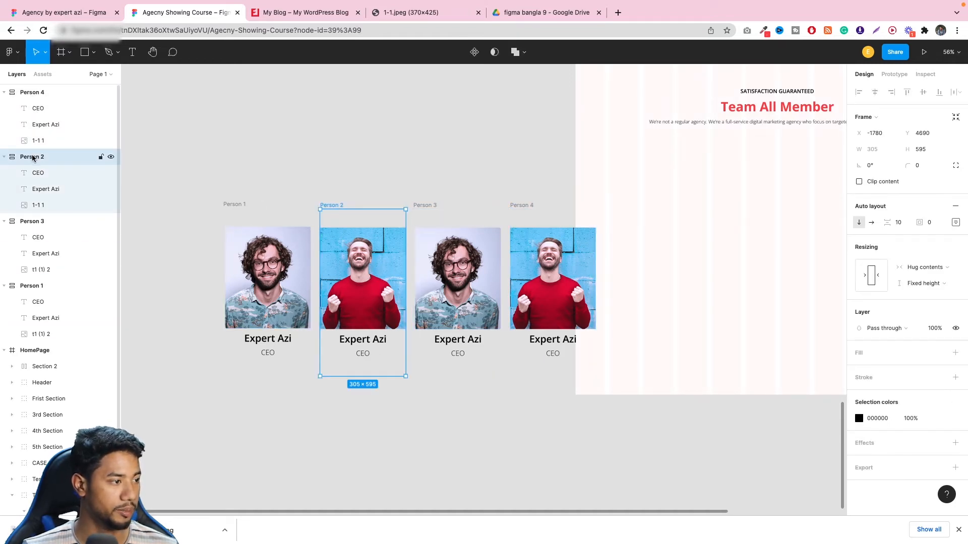
pyautogui.rightClick(32, 159)
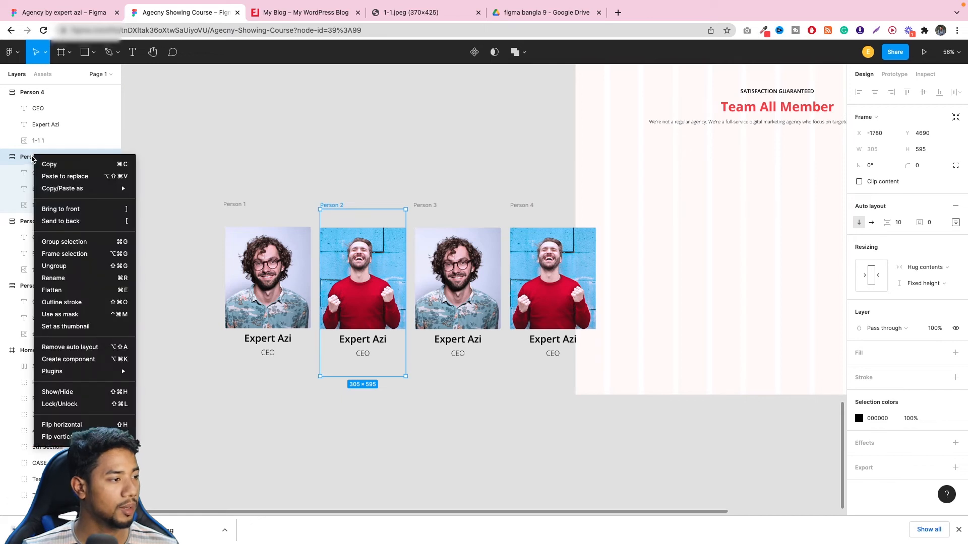
pyautogui.click(60, 268)
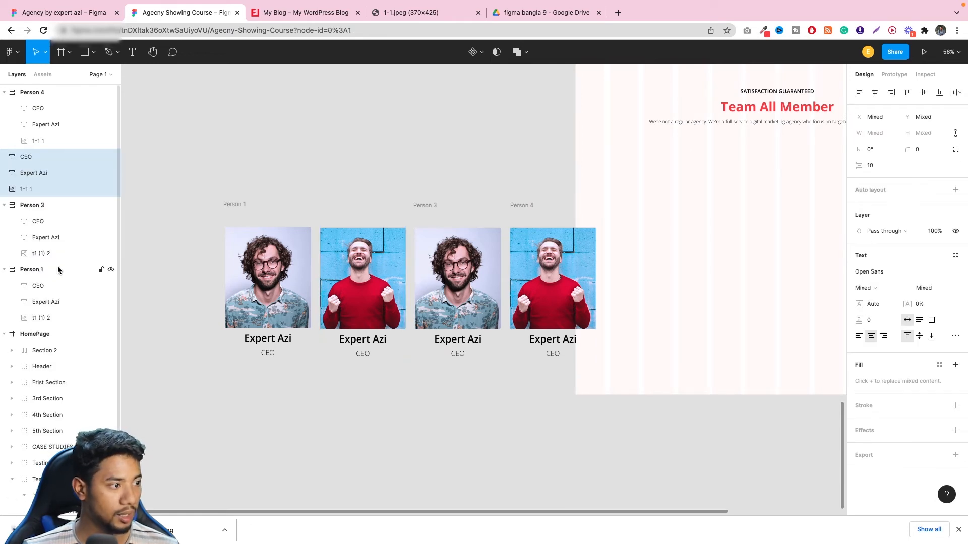
pyautogui.click(51, 158)
pyautogui.click(41, 171)
pyautogui.click(41, 159)
pyautogui.click(40, 188)
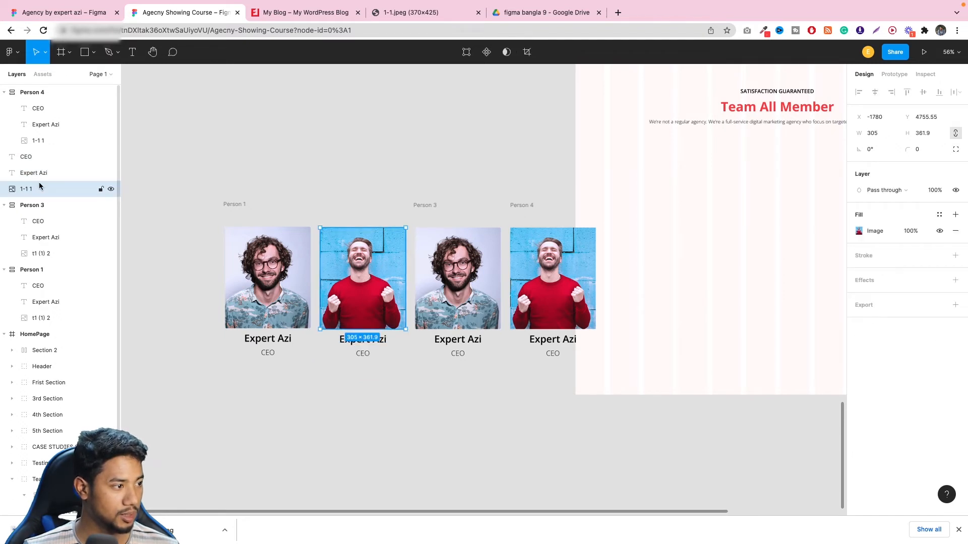
pyautogui.click(35, 171)
pyautogui.click(31, 158)
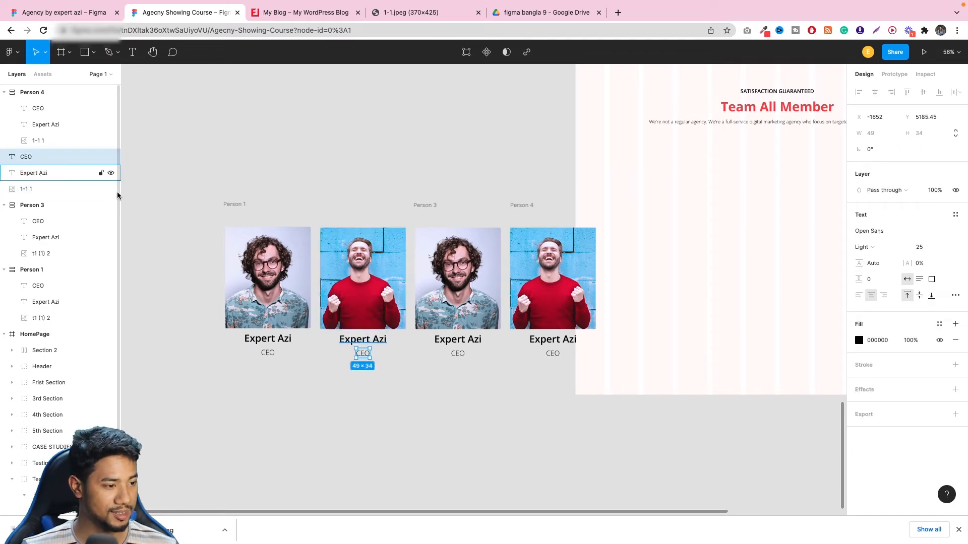
# - Cover the Person 2 photo with a 305 × 361 rectangle filled 000000 at 36%, and add a matching 305 × 57 rectangle along its lower edge
pyautogui.click(94, 52)
pyautogui.click(98, 77)
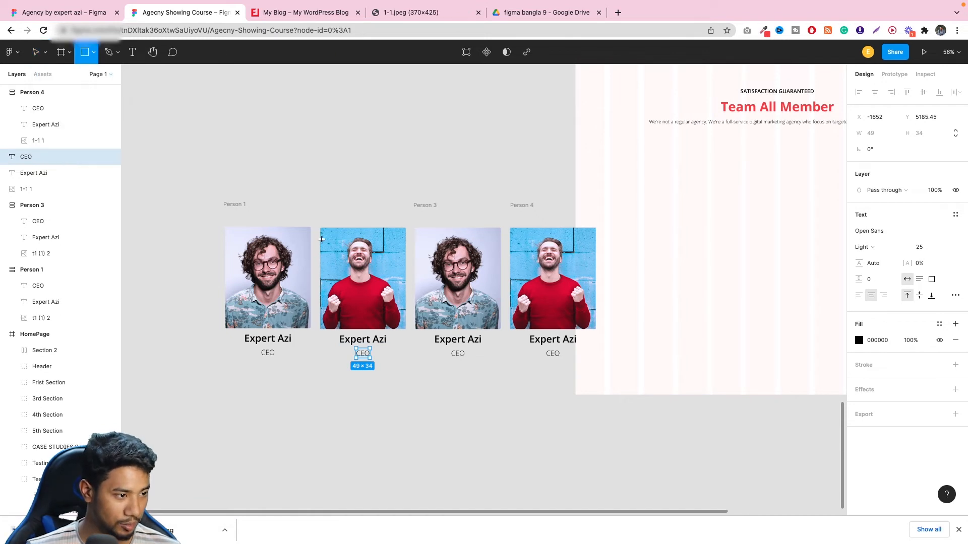
pyautogui.moveTo(318, 227); pyautogui.dragTo(406, 331)
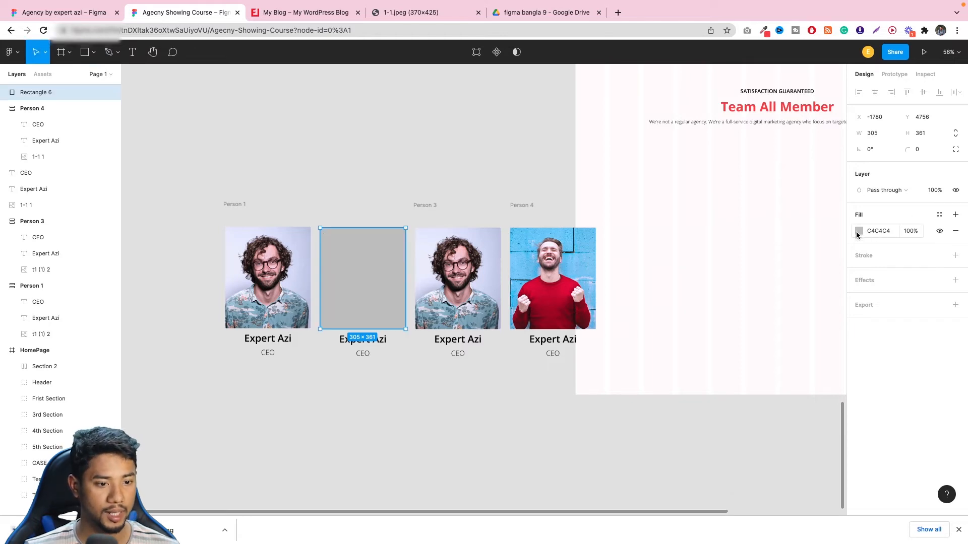
pyautogui.click(858, 233)
pyautogui.moveTo(790, 320); pyautogui.dragTo(734, 392)
pyautogui.moveTo(828, 392); pyautogui.dragTo(786, 393)
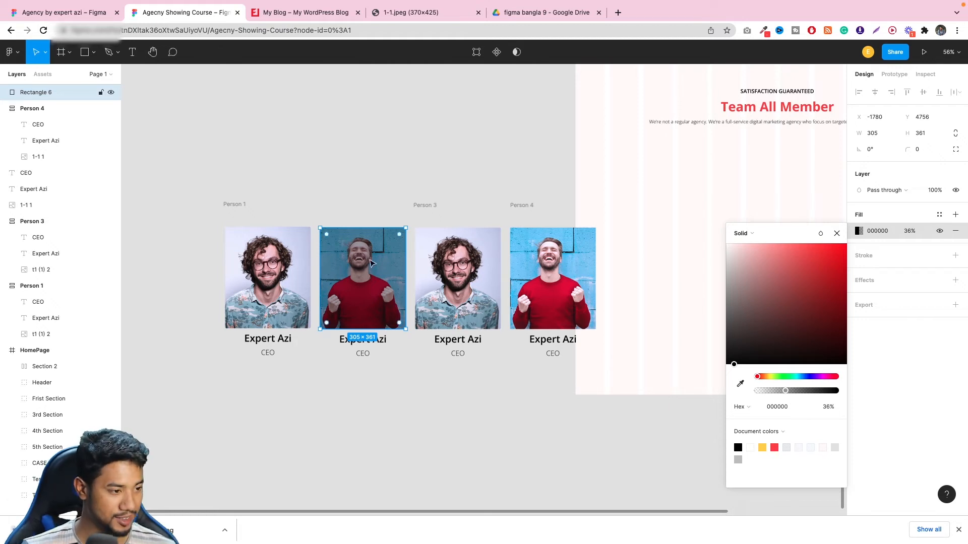
pyautogui.moveTo(366, 266); pyautogui.dragTo(386, 315)
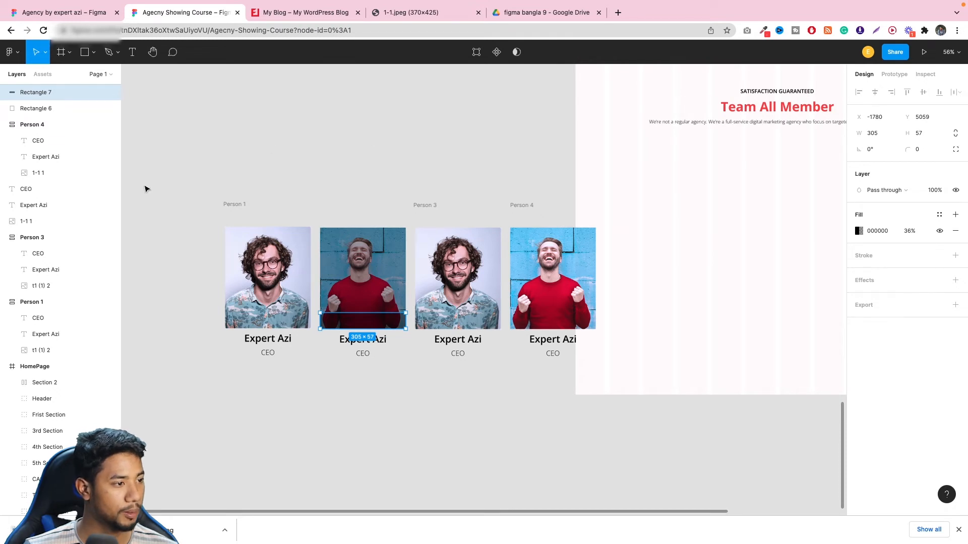
# - Open the Iconify plugin and browse the facebook icons
pyautogui.rightClick(297, 129)
pyautogui.moveTo(326, 204)
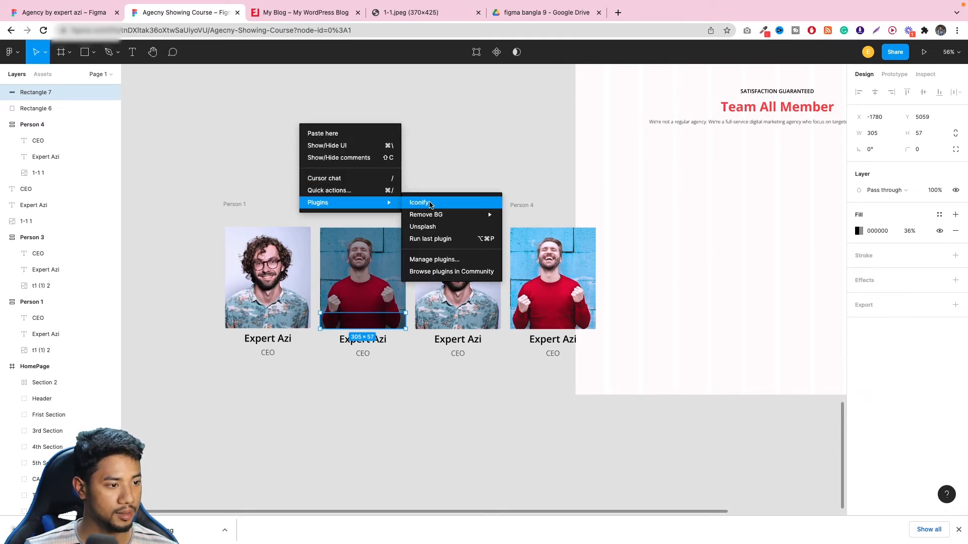
pyautogui.click(430, 202)
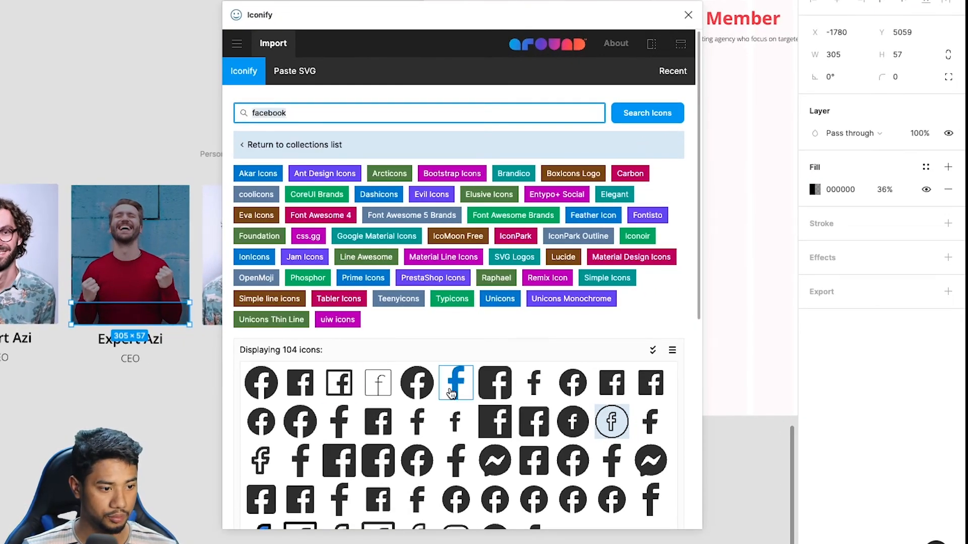
pyautogui.scroll(-3, 456, 383)
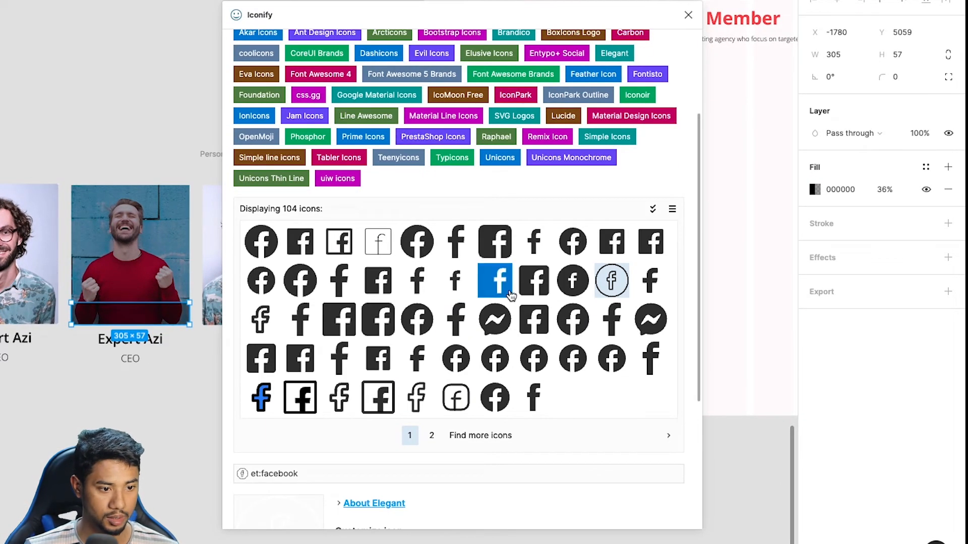
pyautogui.scroll(-1, 507, 293)
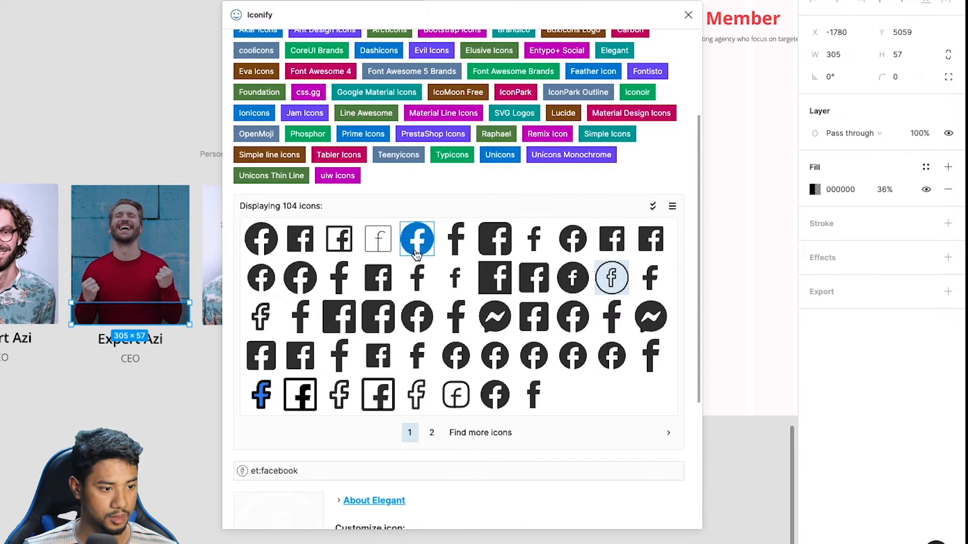
pyautogui.scroll(-1, 446, 300)
pyautogui.click(430, 407)
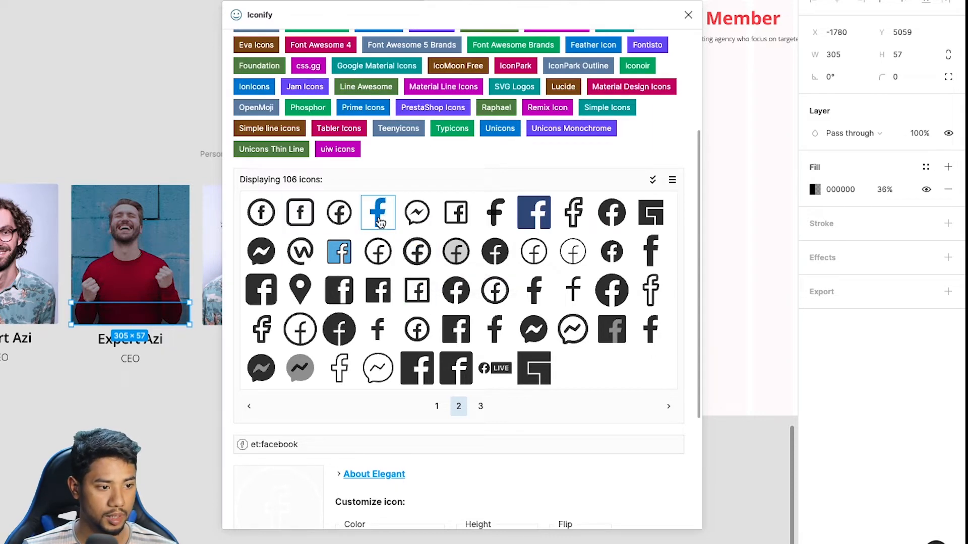
pyautogui.click(434, 407)
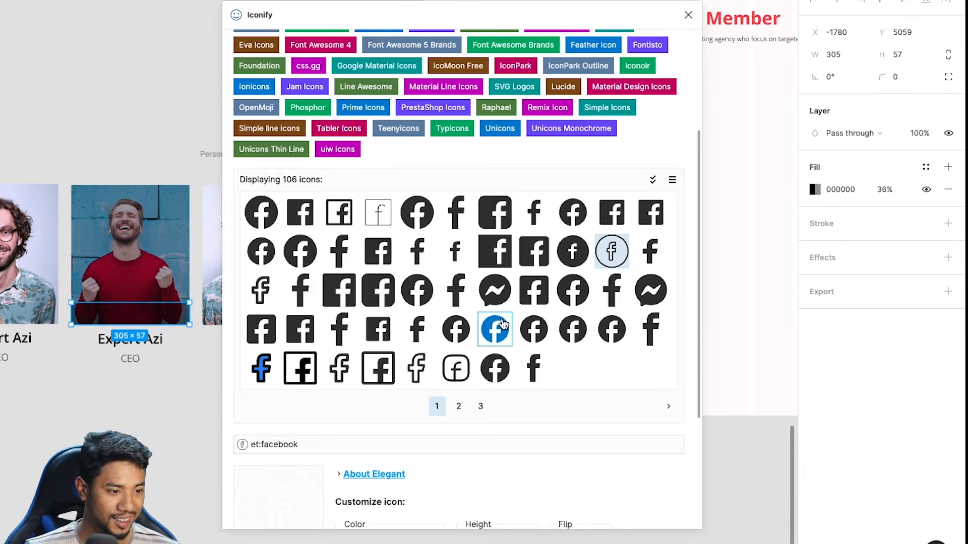
# - Import the gg:facebook icon in white and close the plugin
pyautogui.click(426, 330)
pyautogui.scroll(-4, 426, 330)
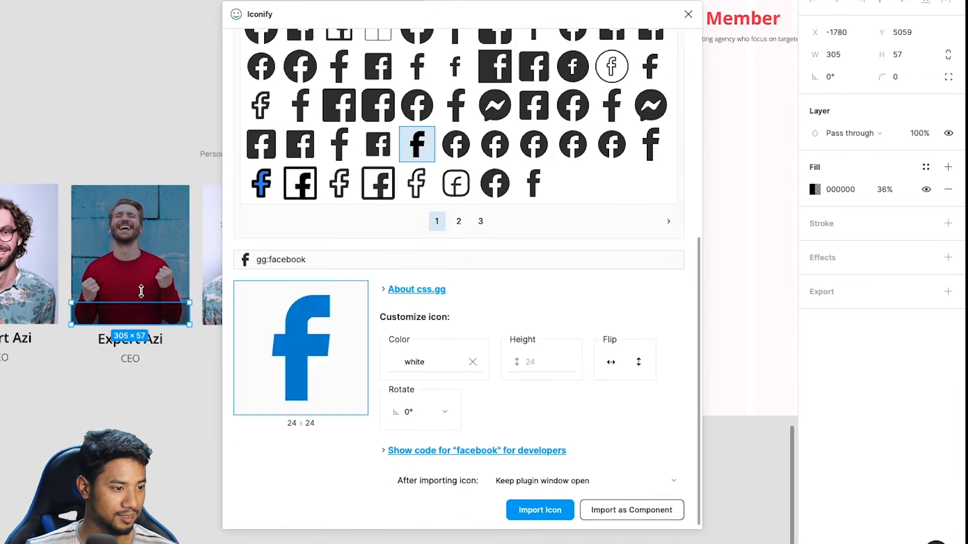
pyautogui.click(413, 359)
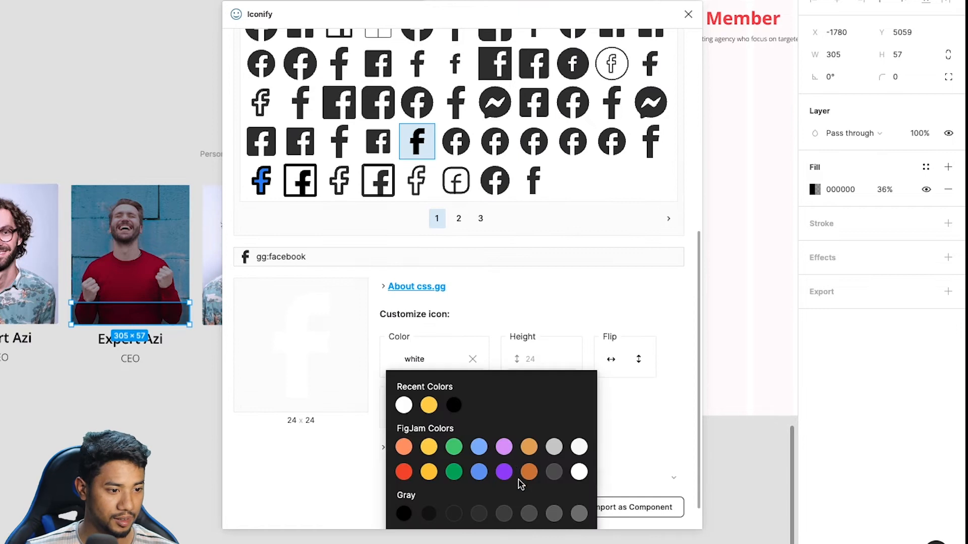
pyautogui.click(404, 406)
pyautogui.click(548, 508)
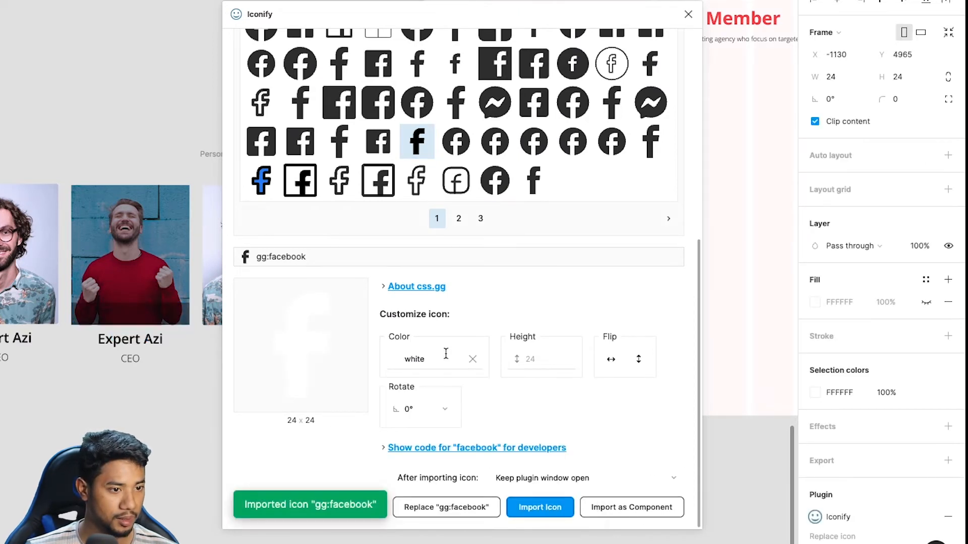
pyautogui.click(688, 14)
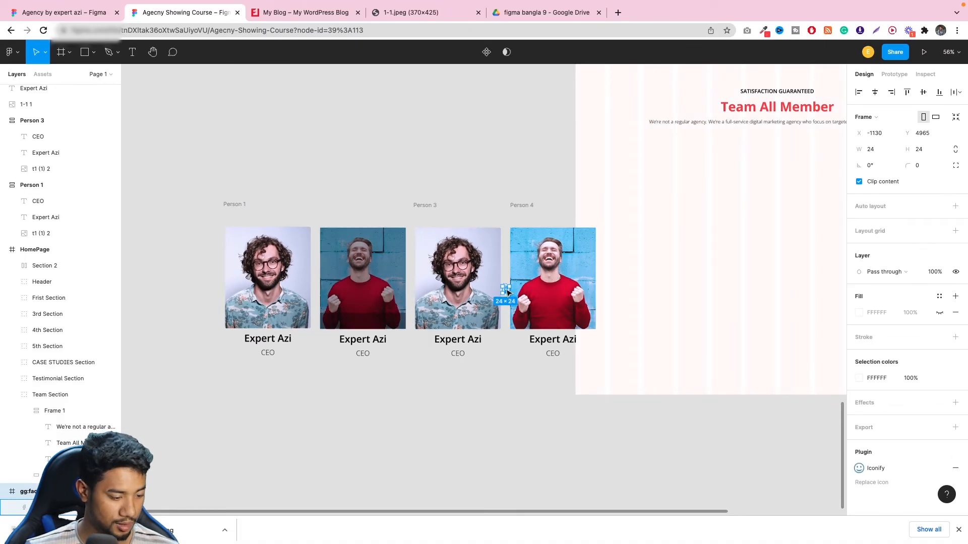
# - Move the imported facebook icon onto the darkened Person 2 photo
pyautogui.scroll(5, 507, 292)
pyautogui.scroll(-2, 506, 286)
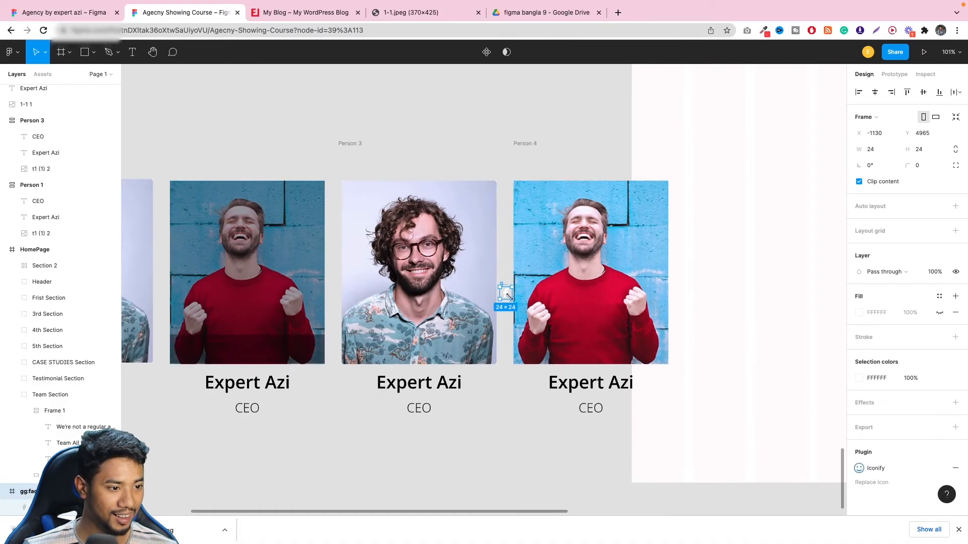
pyautogui.moveTo(507, 295); pyautogui.dragTo(232, 261)
pyautogui.scroll(2, 383, 270)
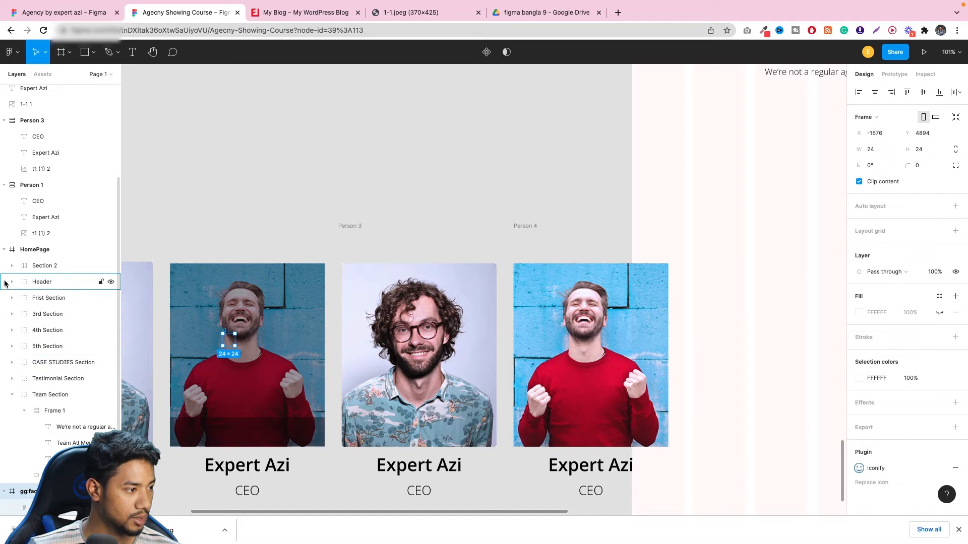
# - Place the gg:facebook layer above all other layers and enlarge the icon to 58 × 58 on the Person 2 photo
pyautogui.click(4, 250)
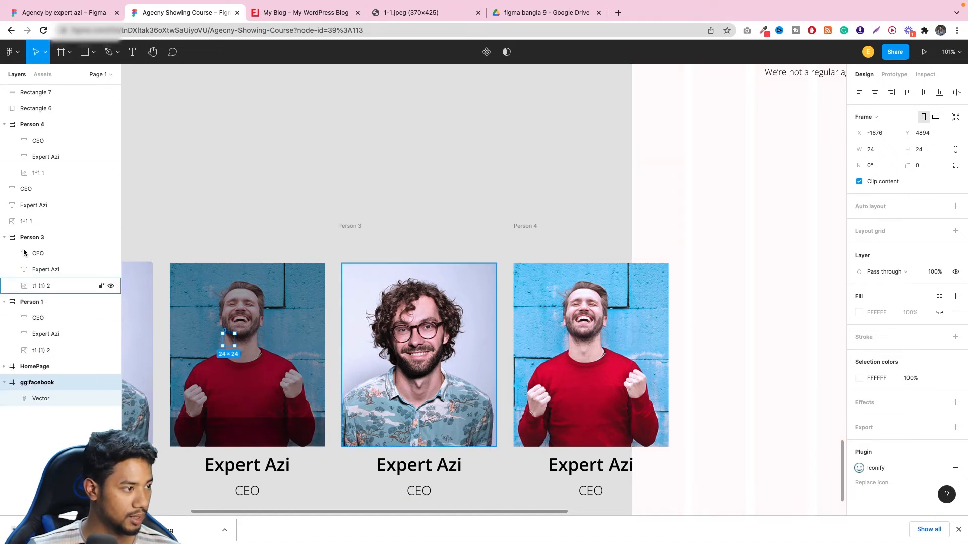
pyautogui.moveTo(37, 385); pyautogui.dragTo(37, 93)
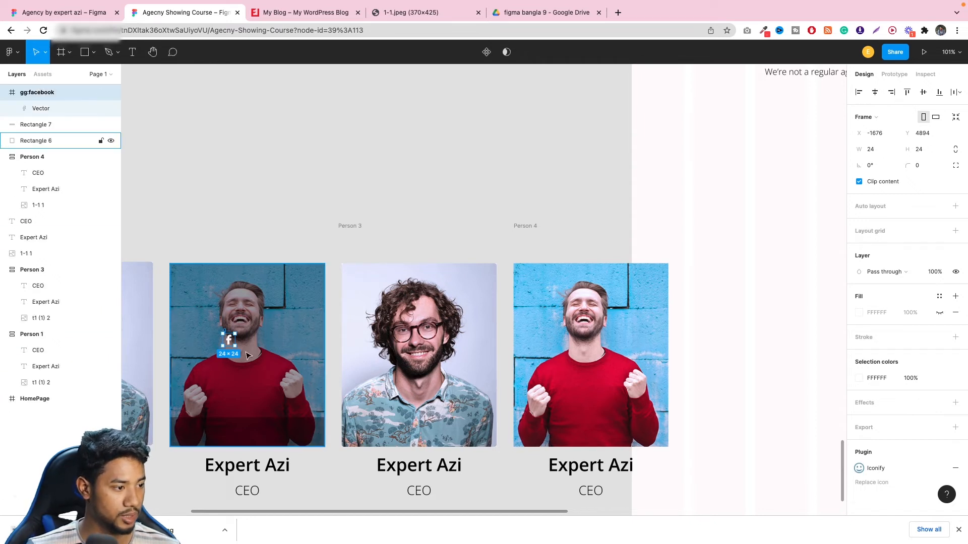
pyautogui.moveTo(235, 346); pyautogui.dragTo(206, 354)
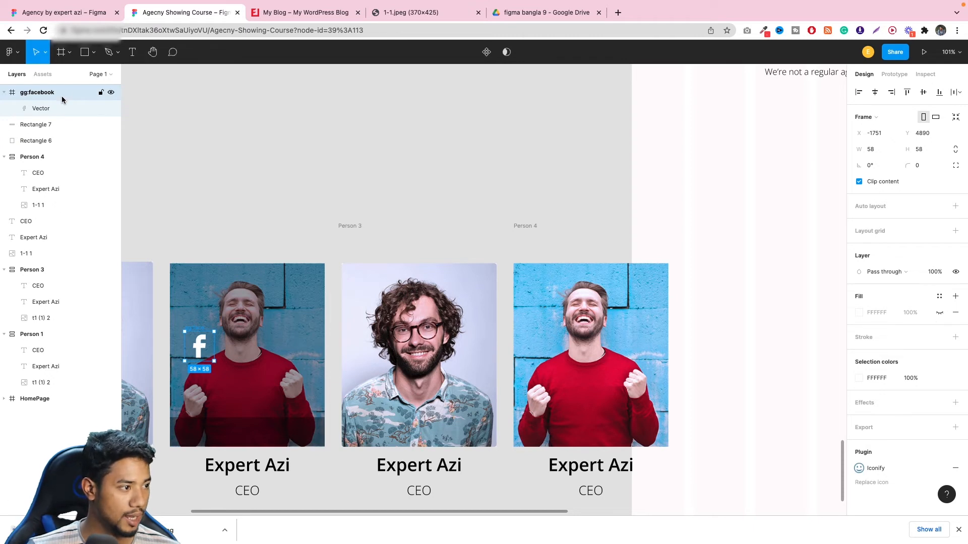
# - Try a solid red FF0000 fill on the gg:facebook icon frame and undo it
pyautogui.press('Escape')
pyautogui.click(76, 92)
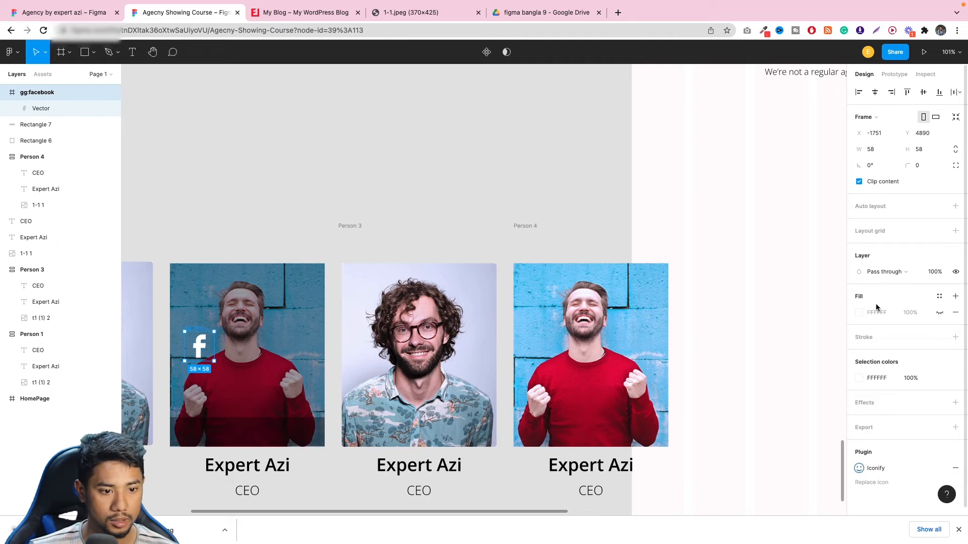
pyautogui.click(861, 313)
pyautogui.write('FF0A0A')
pyautogui.press('Return')
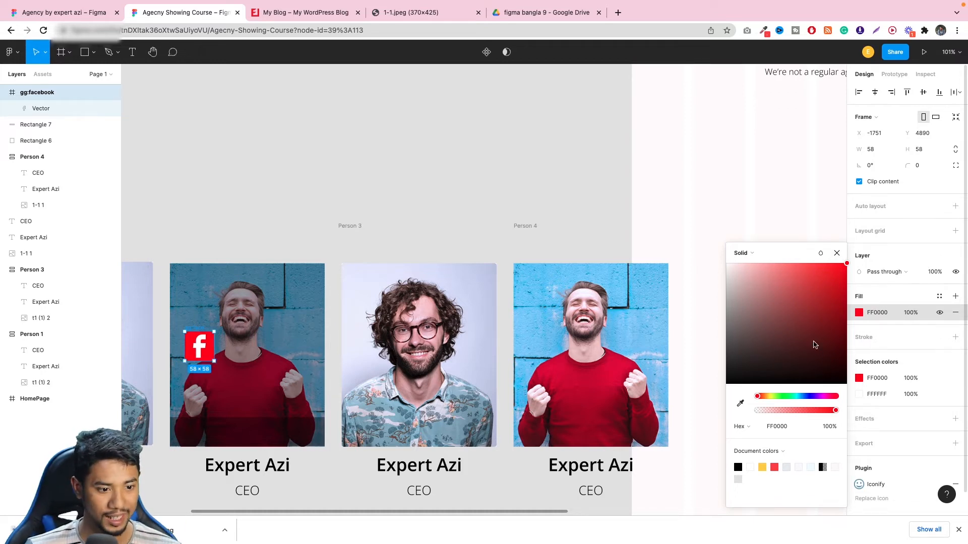
pyautogui.click(773, 213)
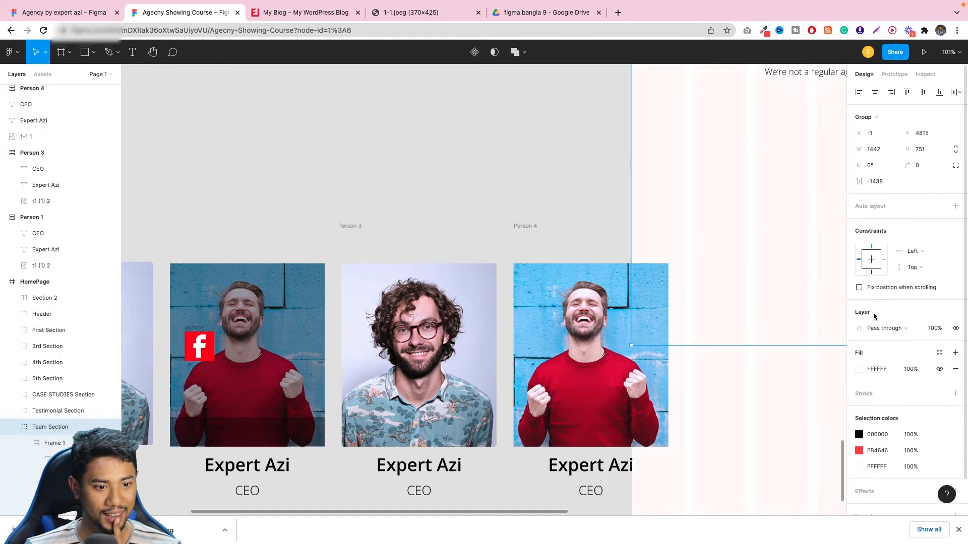
pyautogui.hotkey('ctrl', 'z')
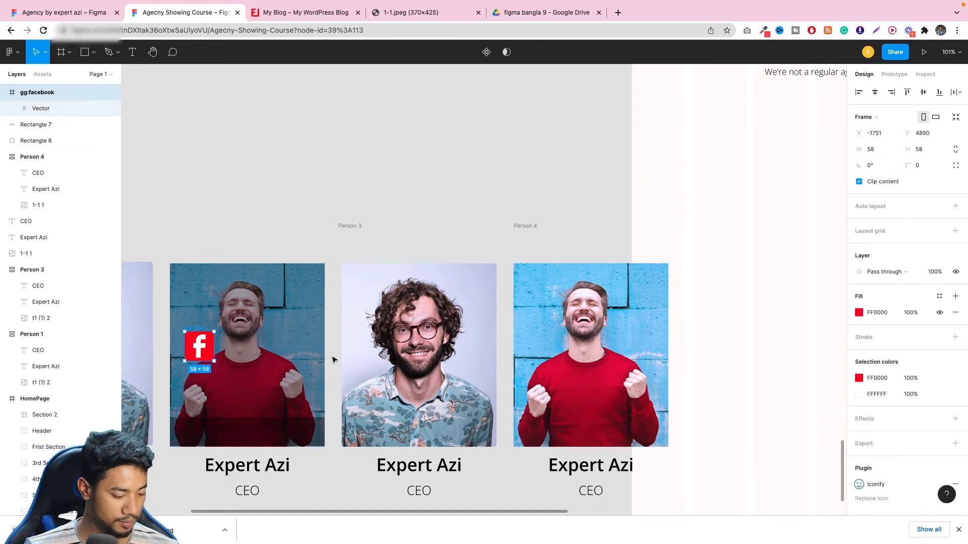
pyautogui.hotkey('ctrl', 'z')
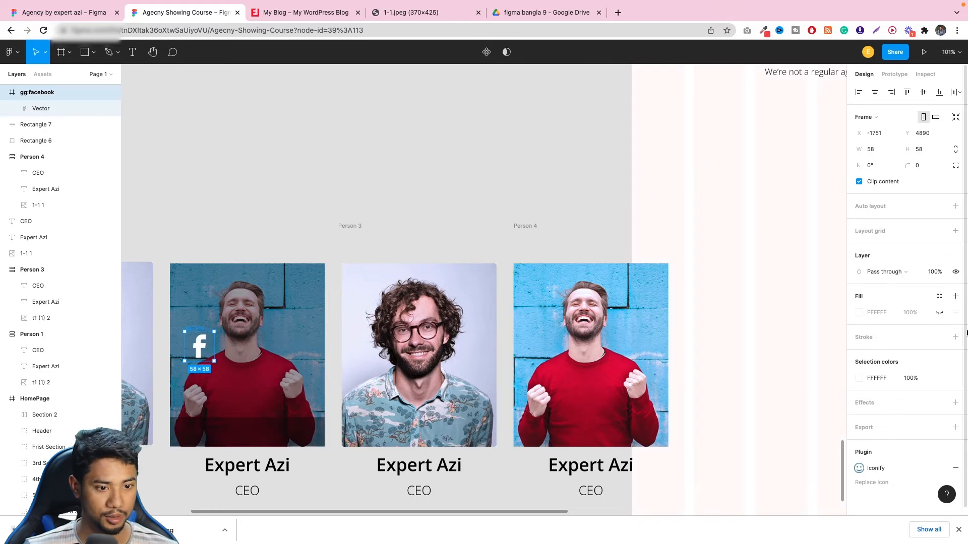
# - Add an inside stroke of width 2 in white FFFFFF to the gg:facebook icon frame
pyautogui.click(875, 339)
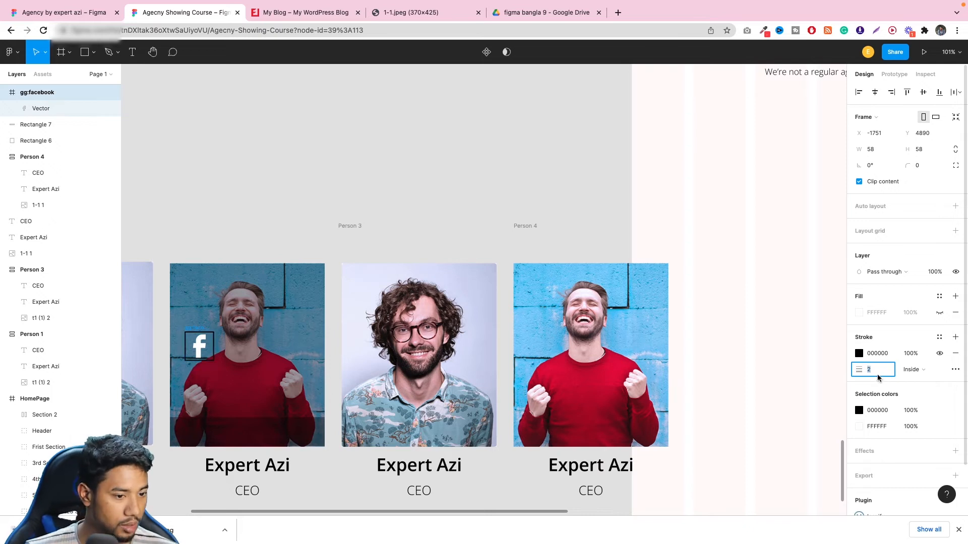
pyautogui.click(859, 353)
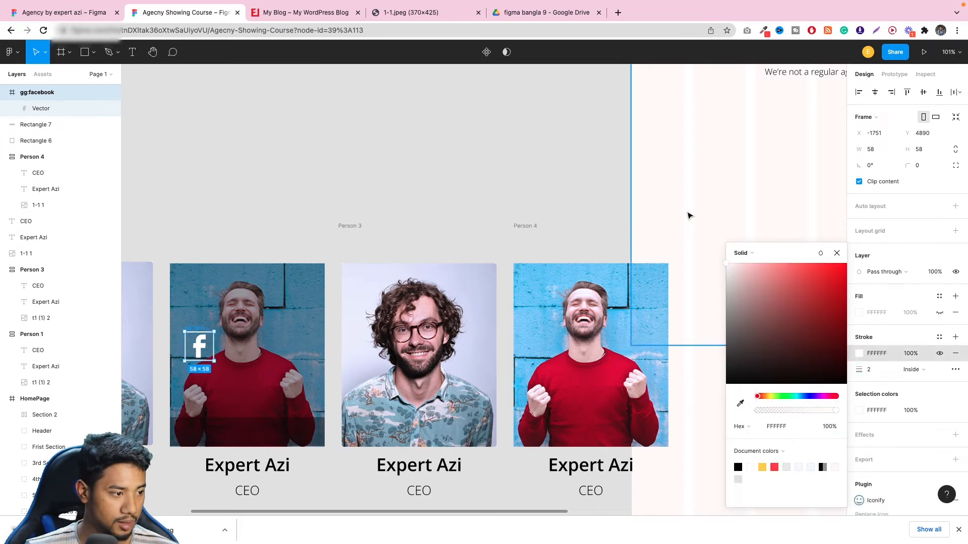
pyautogui.click(689, 215)
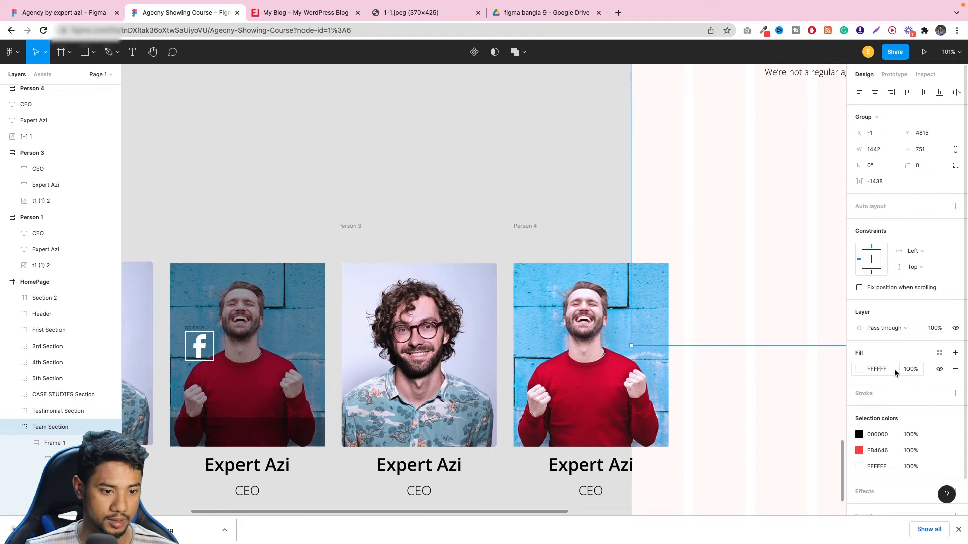
# - Round the gg:facebook icon frame's corners to a radius of 43
pyautogui.click(930, 166)
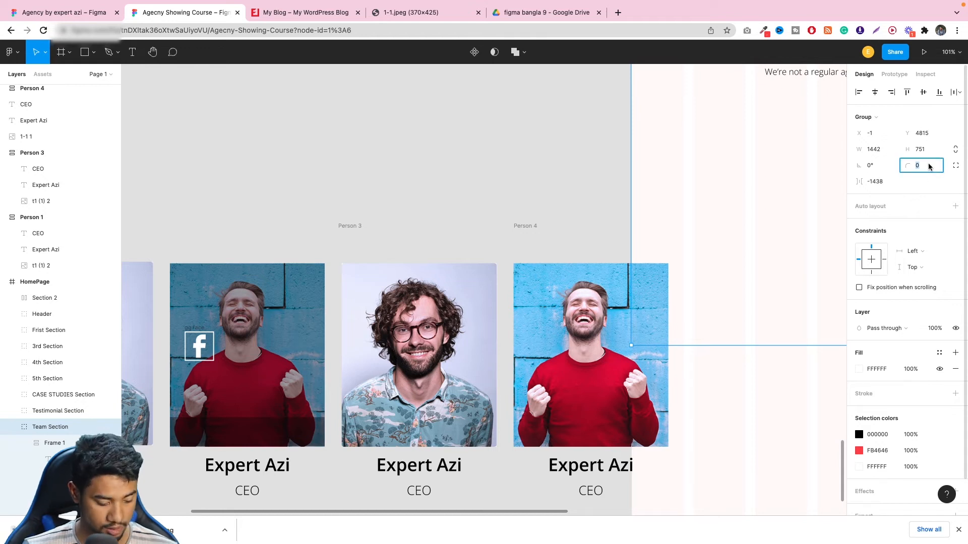
pyautogui.click(624, 219)
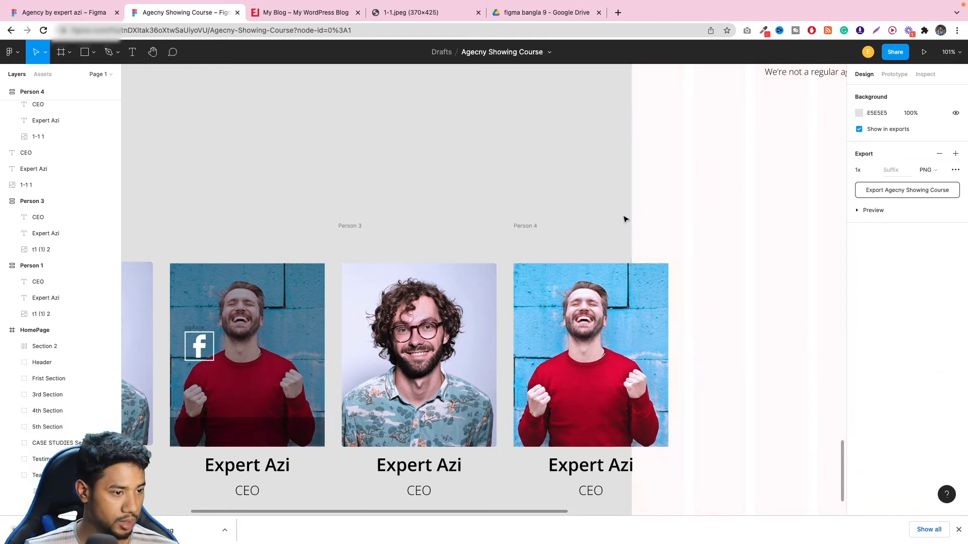
pyautogui.click(199, 348)
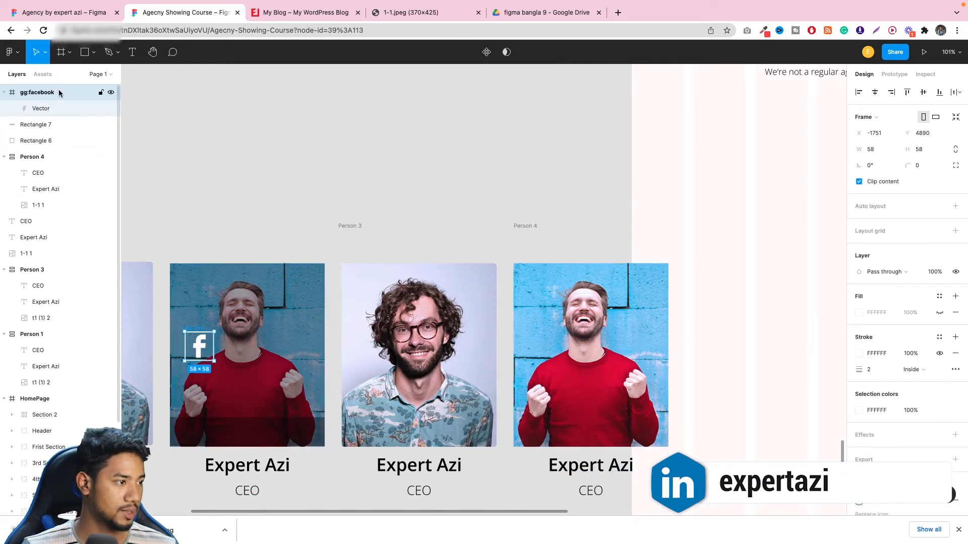
pyautogui.click(930, 167)
pyautogui.press('Up')
pyautogui.press('Up')
pyautogui.press('Up')
pyautogui.press('Up')
pyautogui.press('Up')
pyautogui.press('Up')
pyautogui.press('Up')
pyautogui.press('Up')
pyautogui.press('Up')
pyautogui.press('Up')
pyautogui.press('Up')
pyautogui.press('Up')
pyautogui.press('Up')
pyautogui.press('Up')
pyautogui.press('Up')
pyautogui.press('Up')
pyautogui.press('Up')
pyautogui.press('Up')
pyautogui.press('Up')
pyautogui.press('Up')
pyautogui.press('Up')
pyautogui.press('Up')
pyautogui.press('Up')
pyautogui.press('Up')
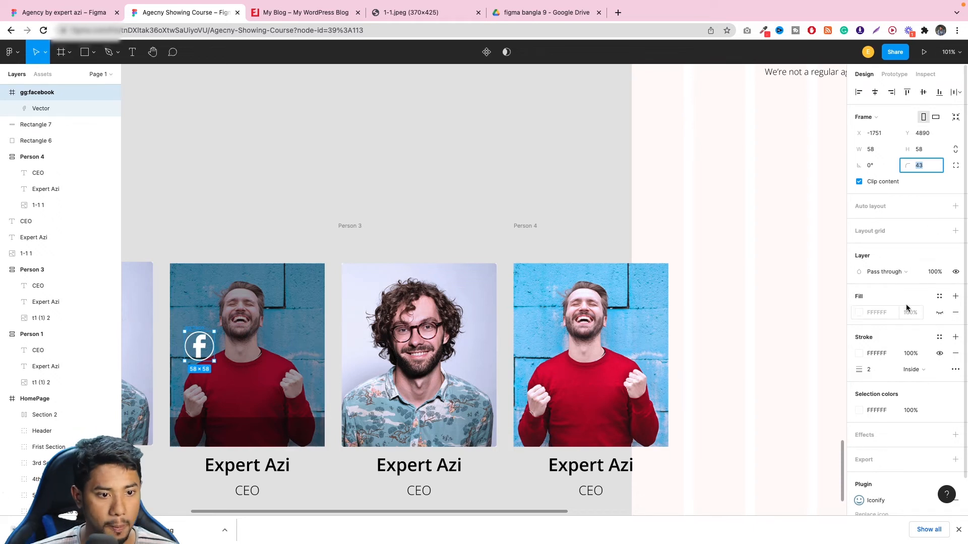
# - Add auto layout with 22 padding to the gg:facebook icon frame and reduce its height to 68
pyautogui.click(890, 210)
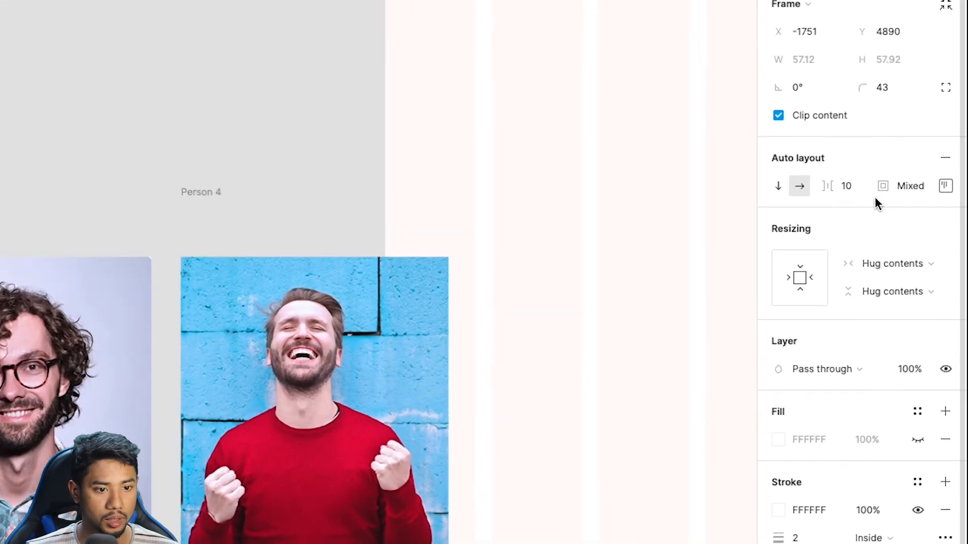
pyautogui.click(931, 221)
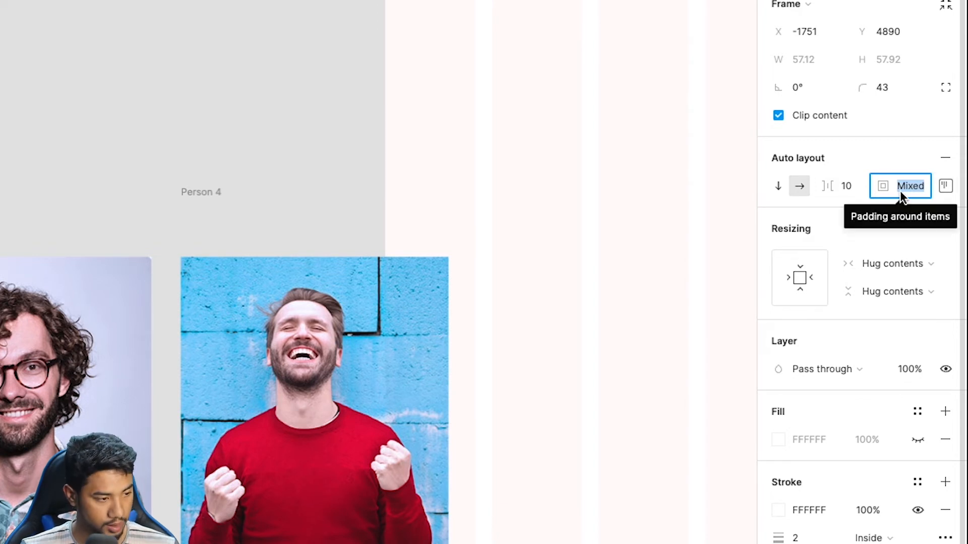
pyautogui.write('20')
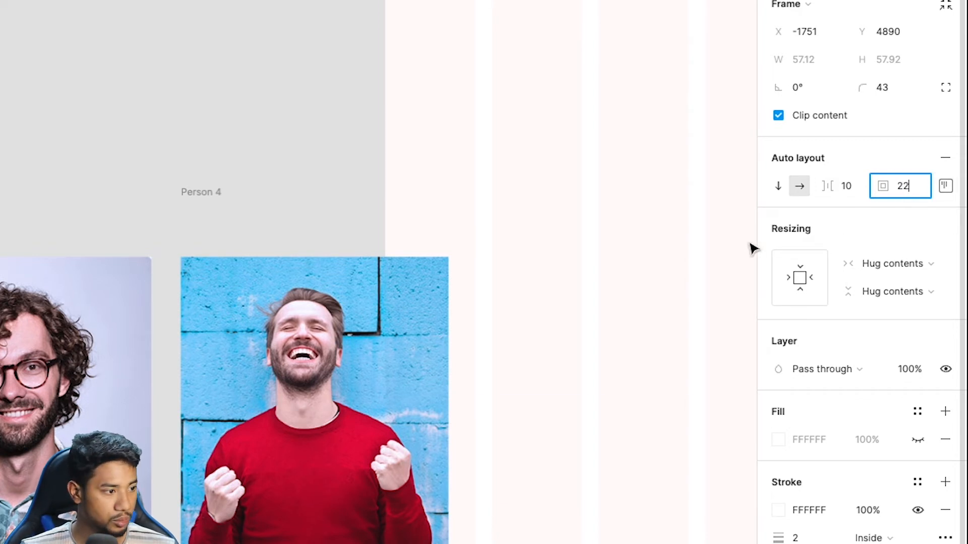
pyautogui.click(728, 214)
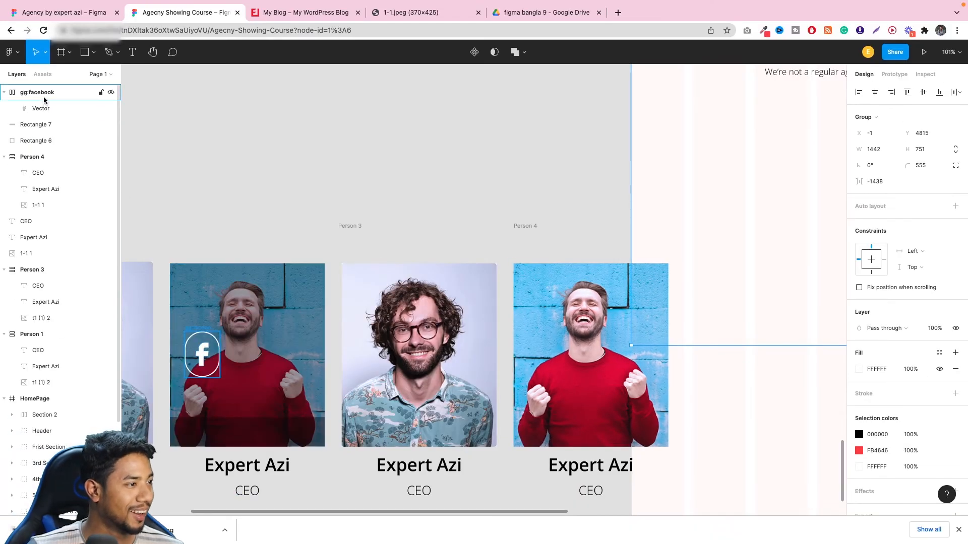
pyautogui.click(45, 97)
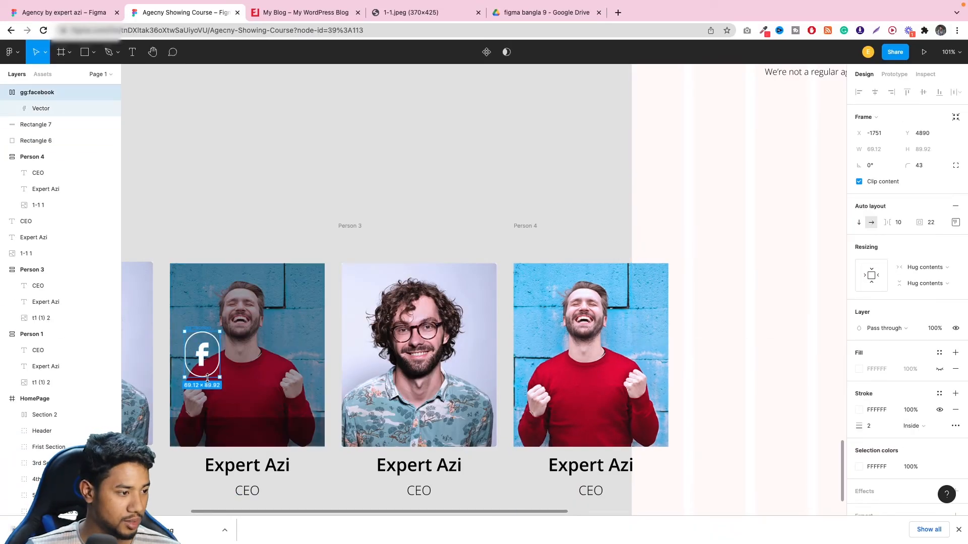
pyautogui.moveTo(207, 377); pyautogui.dragTo(208, 367)
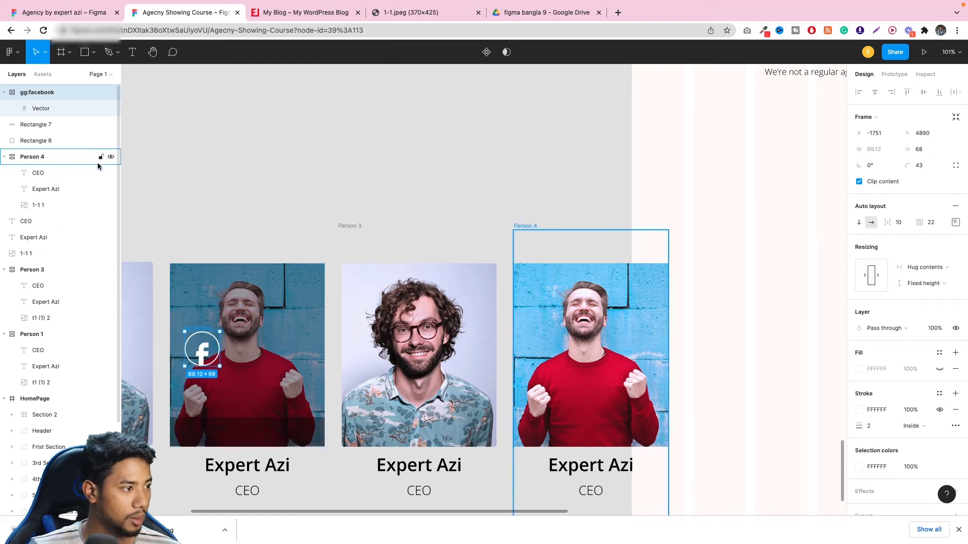
# - Try to move the Vector glyph higher inside the gg:facebook icon frame
pyautogui.click(60, 111)
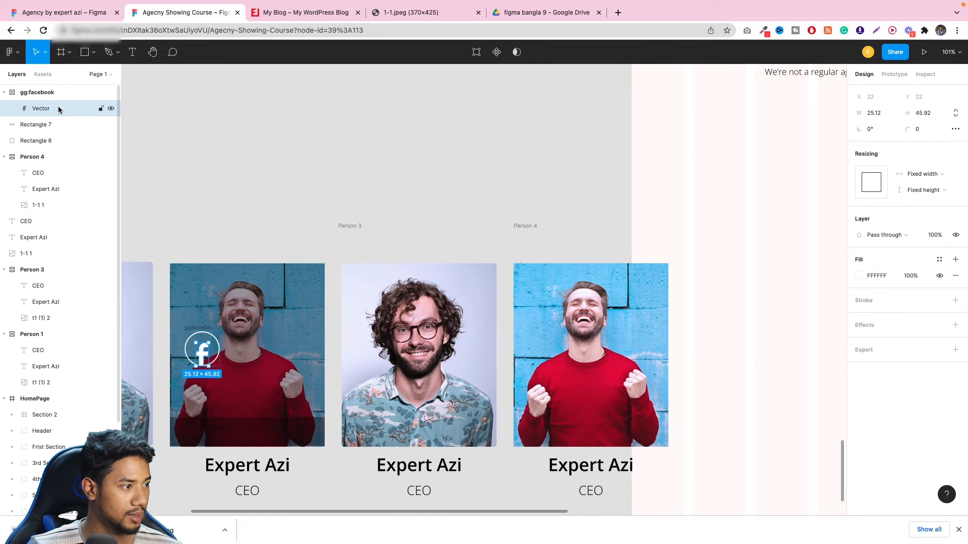
pyautogui.click(50, 92)
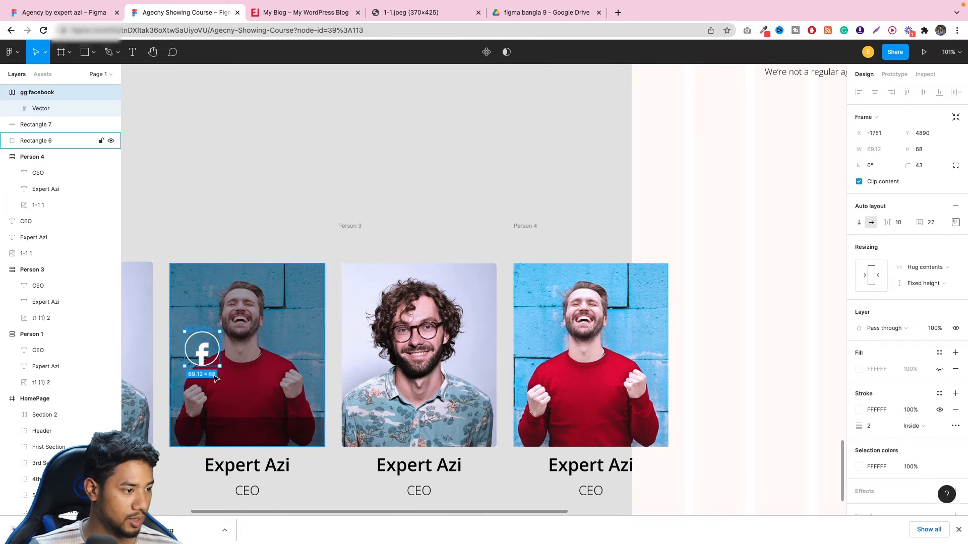
pyautogui.click(98, 108)
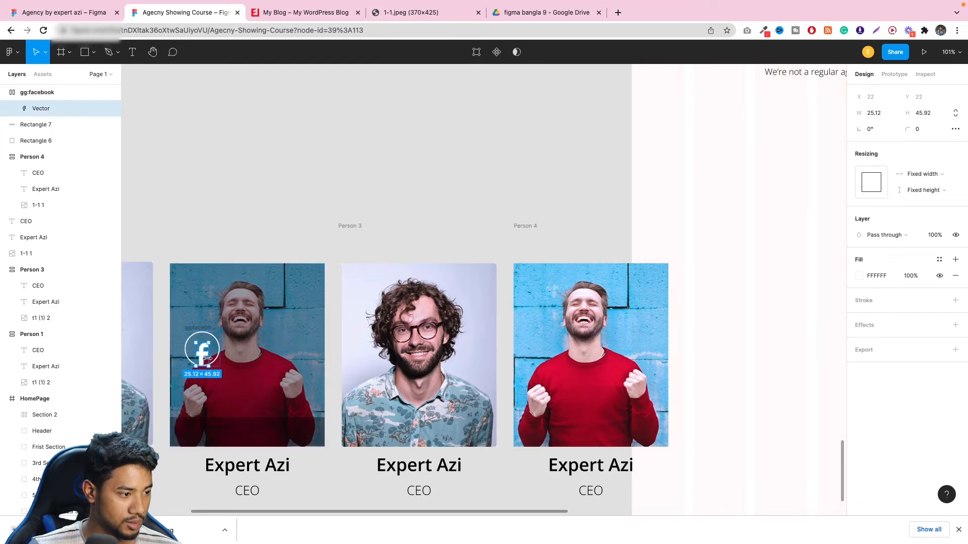
pyautogui.moveTo(203, 357); pyautogui.dragTo(203, 349)
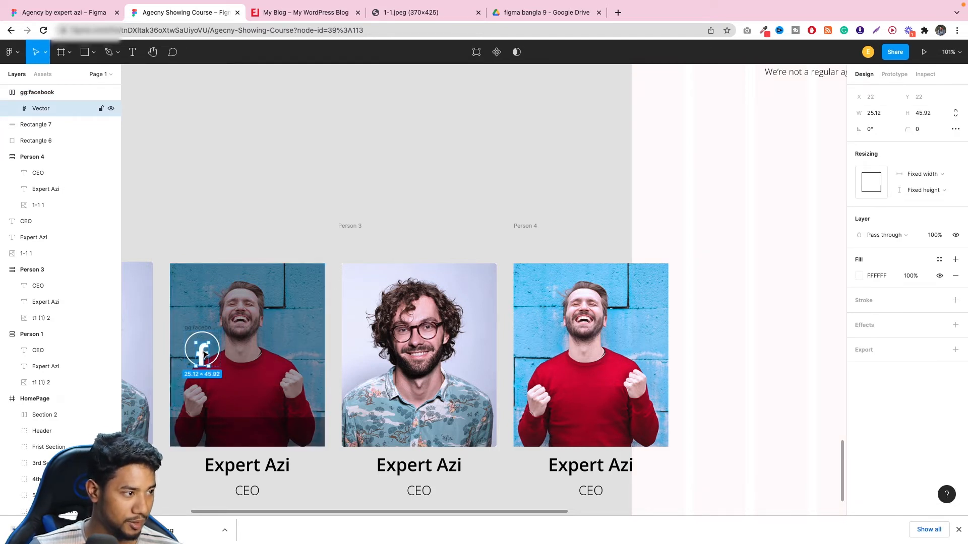
pyautogui.click(76, 94)
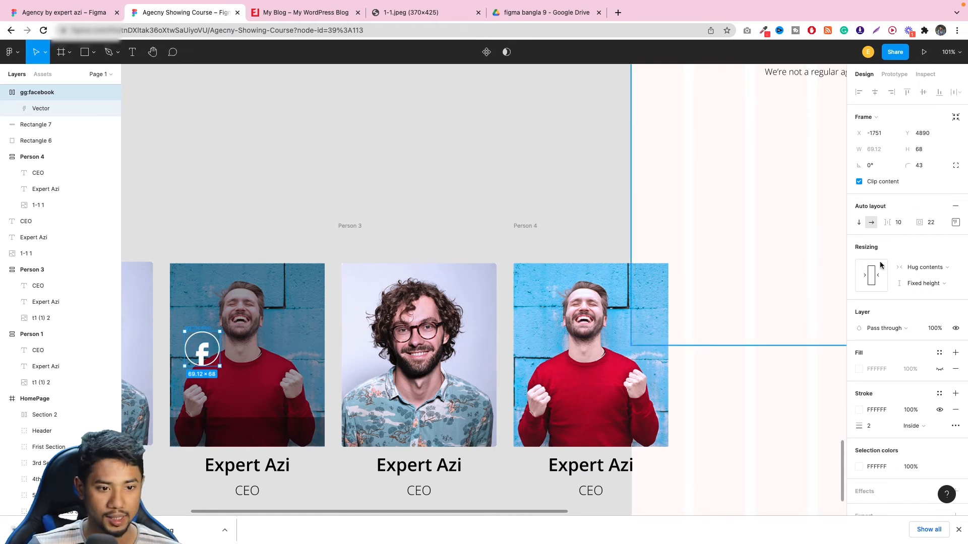
# - Set the gg:facebook auto layout's item spacing to 0 and align its contents to the center
pyautogui.click(901, 225)
pyautogui.write('0')
pyautogui.click(830, 237)
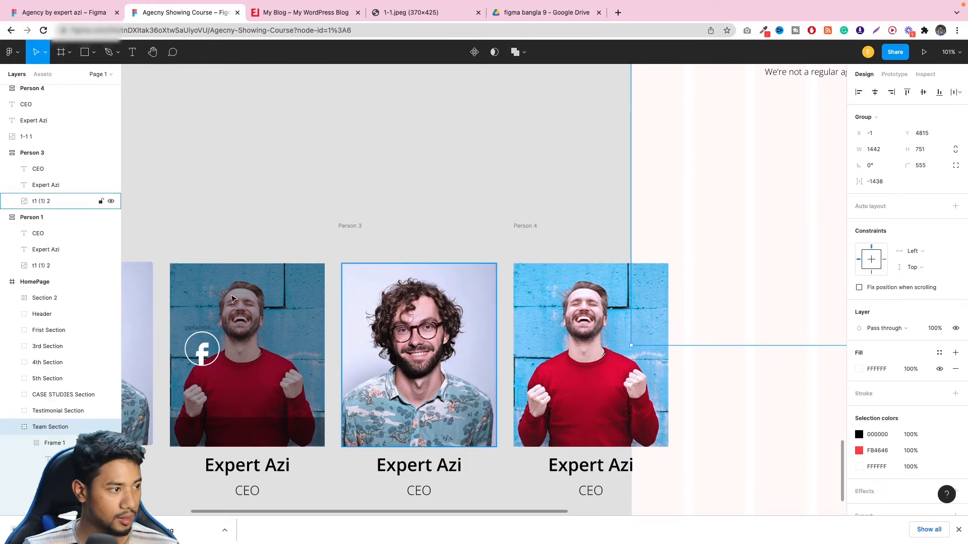
pyautogui.scroll(3, 50, 151)
pyautogui.click(46, 97)
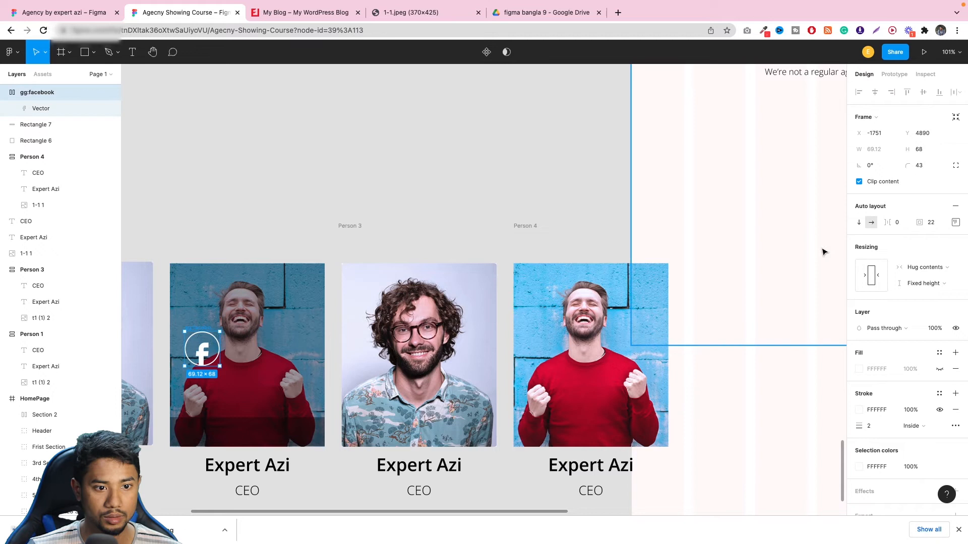
pyautogui.click(930, 222)
pyautogui.click(959, 223)
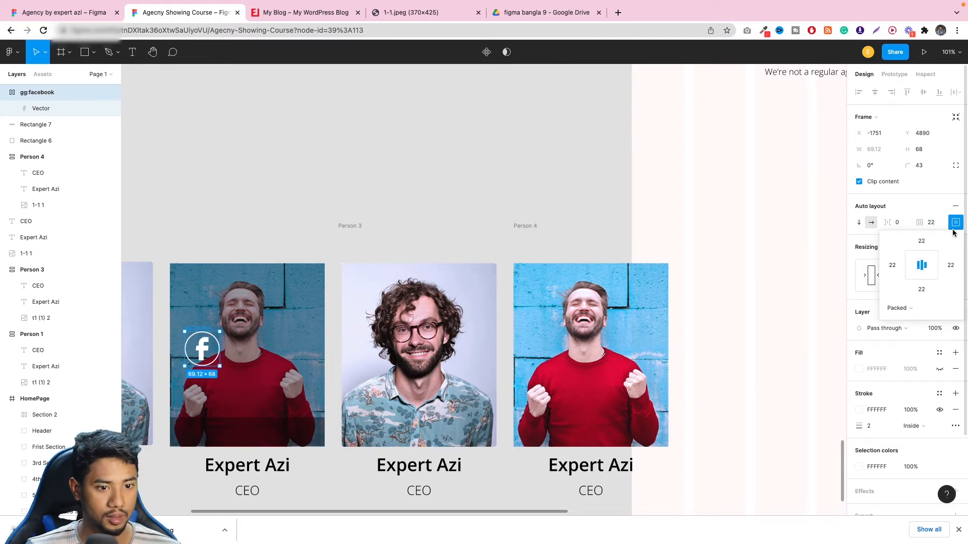
# - Set the gg:facebook frame's padding to 30 and resize the frame to 76 × 77
pyautogui.click(935, 223)
pyautogui.press('Up')
pyautogui.press('Up')
pyautogui.press('Up')
pyautogui.press('Up')
pyautogui.press('Up')
pyautogui.press('Up')
pyautogui.press('Up')
pyautogui.press('Up')
pyautogui.press('Up')
pyautogui.press('Down')
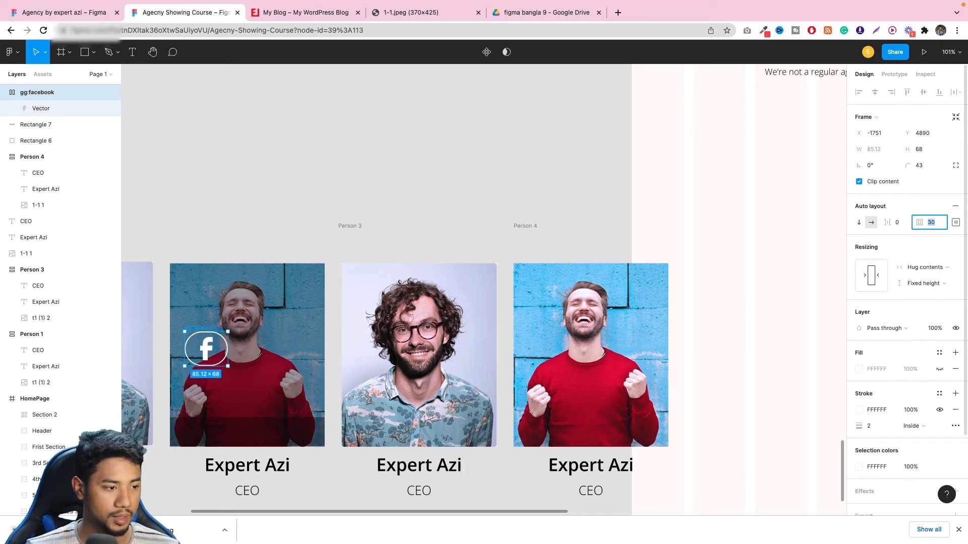
pyautogui.moveTo(209, 368)
pyautogui.mouseDown()
pyautogui.moveTo(205, 375)
pyautogui.moveTo(222, 371)
pyautogui.mouseUp()
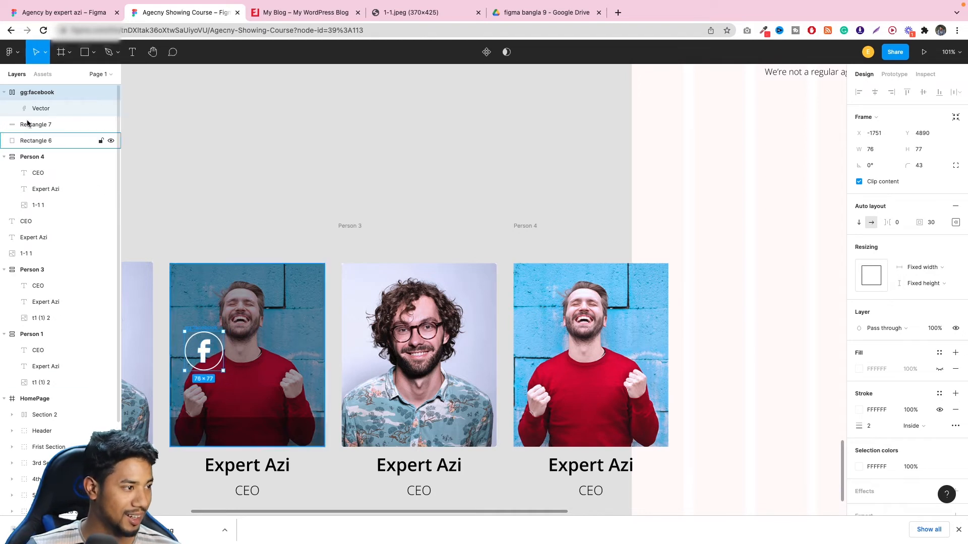
# - Shrink the Vector glyph inside the gg:facebook frame to 20 × 35
pyautogui.click(44, 110)
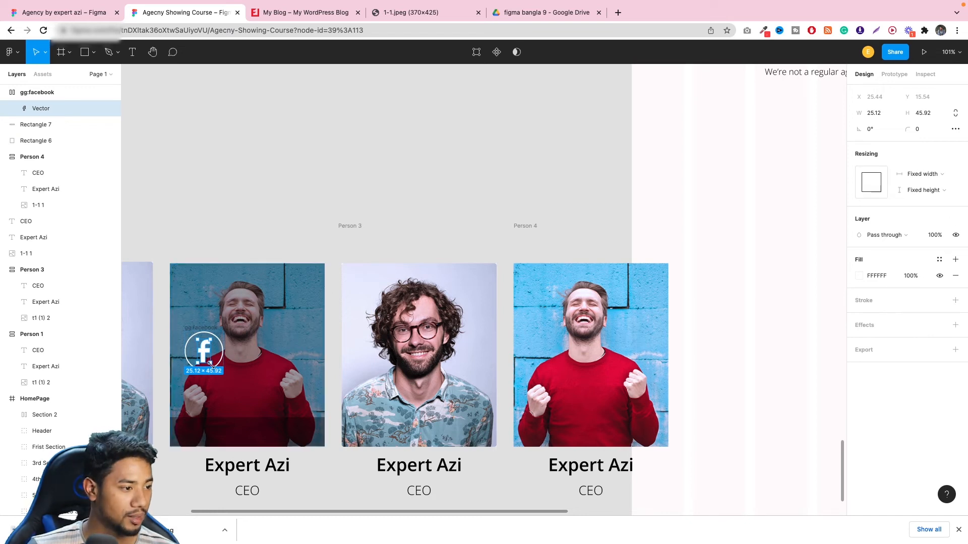
pyautogui.moveTo(211, 363); pyautogui.dragTo(210, 360)
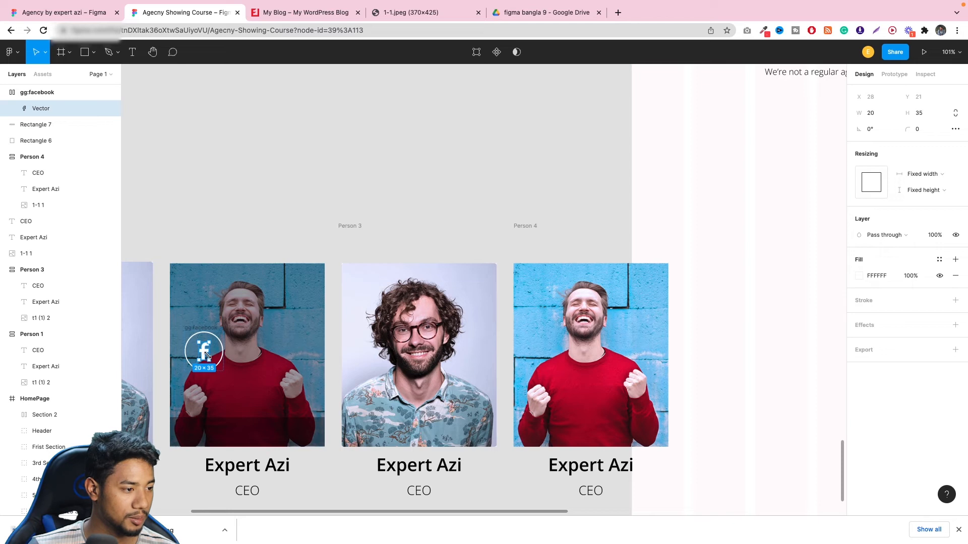
pyautogui.click(330, 189)
# - Duplicate the gg:facebook icon twice to form a row of three across the Person 2 photo
pyautogui.scroll(-2, 306, 308)
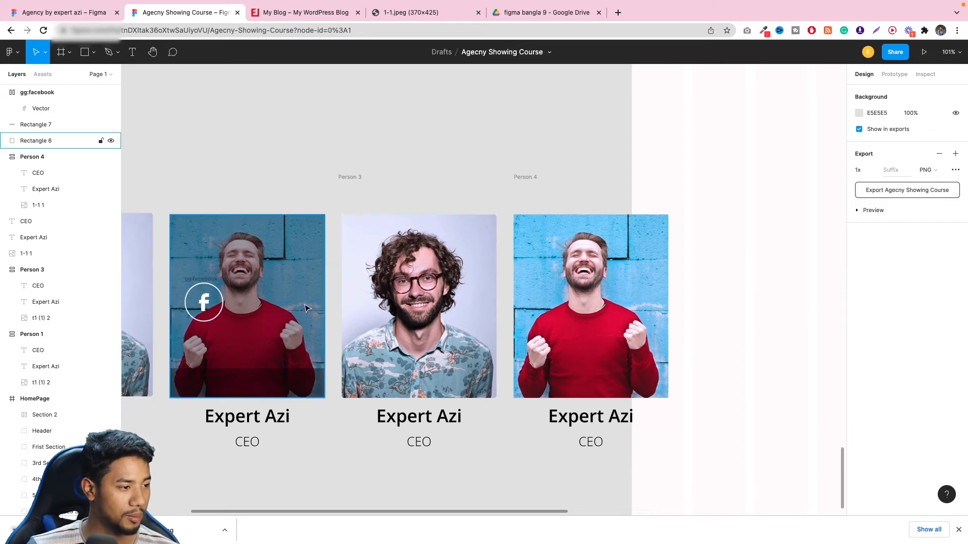
pyautogui.click(37, 93)
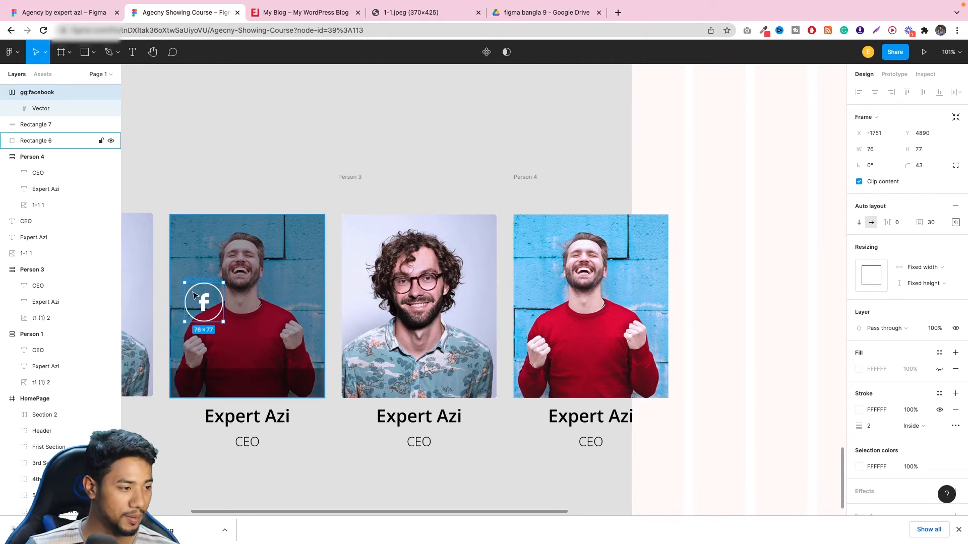
pyautogui.moveTo(211, 297); pyautogui.dragTo(318, 299)
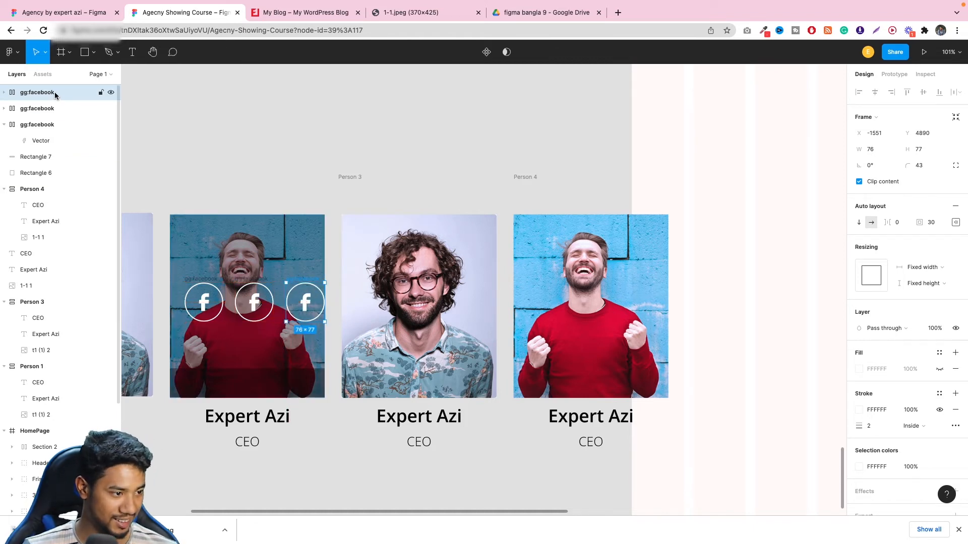
# - Wrap the three gg:facebook icons in one horizontal auto layout frame
pyautogui.keyDown('shift'); pyautogui.click(56, 108); pyautogui.keyUp('shift')
pyautogui.keyDown('shift'); pyautogui.click(57, 124); pyautogui.keyUp('shift')
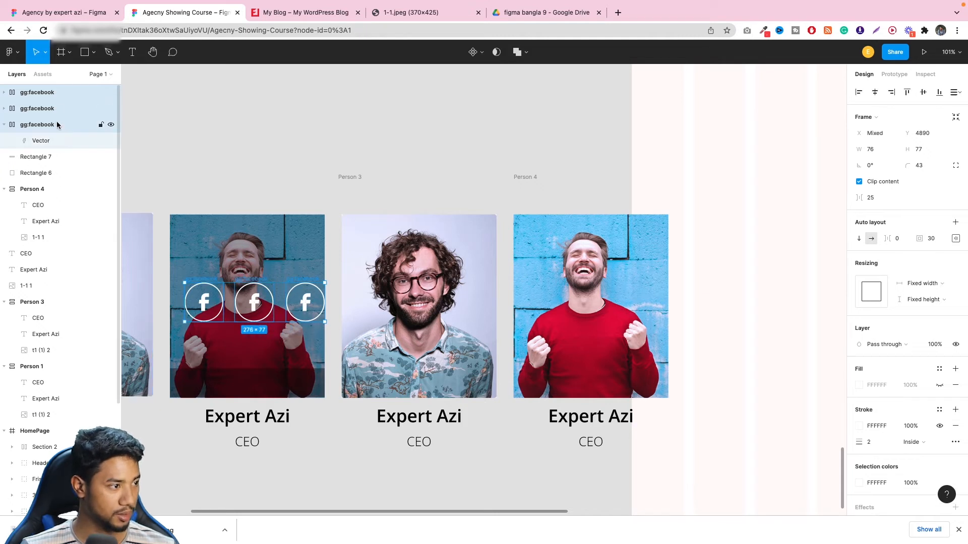
pyautogui.hotkey('shift', 'a')
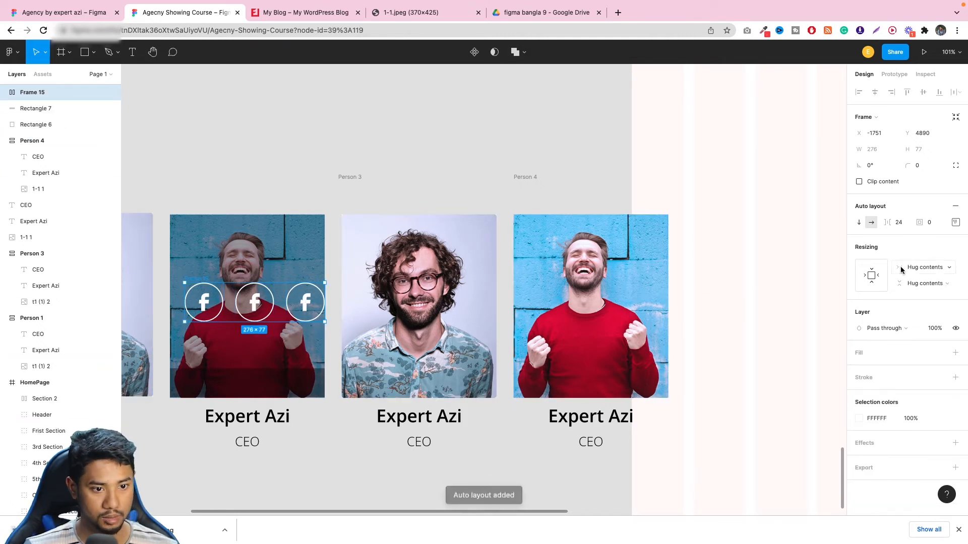
# - Set the icon row's item spacing to 15 and center the row across the Person 2 photo
pyautogui.click(903, 224)
pyautogui.press('Down')
pyautogui.press('Down')
pyautogui.press('Down')
pyautogui.press('Down')
pyautogui.press('Down')
pyautogui.press('Down')
pyautogui.press('Down')
pyautogui.press('Down')
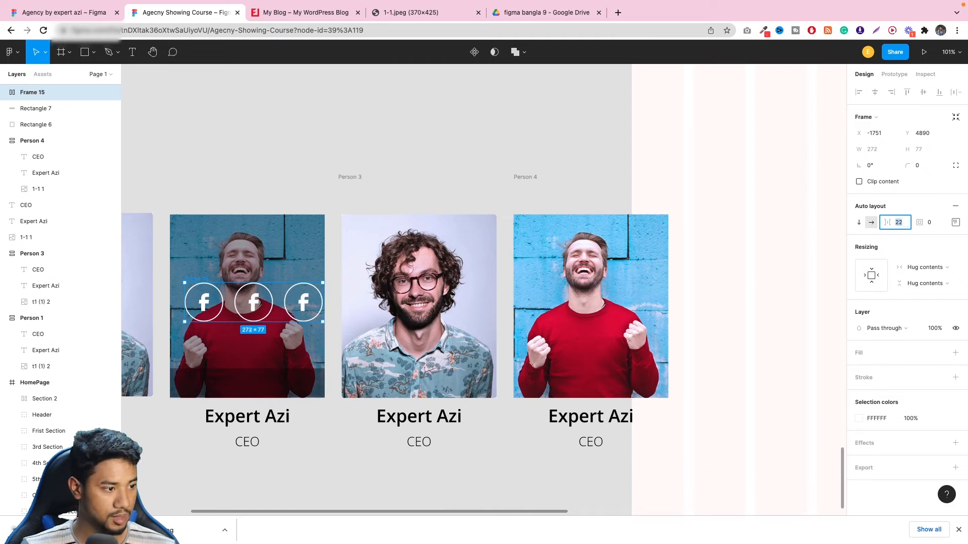
pyautogui.press('Down')
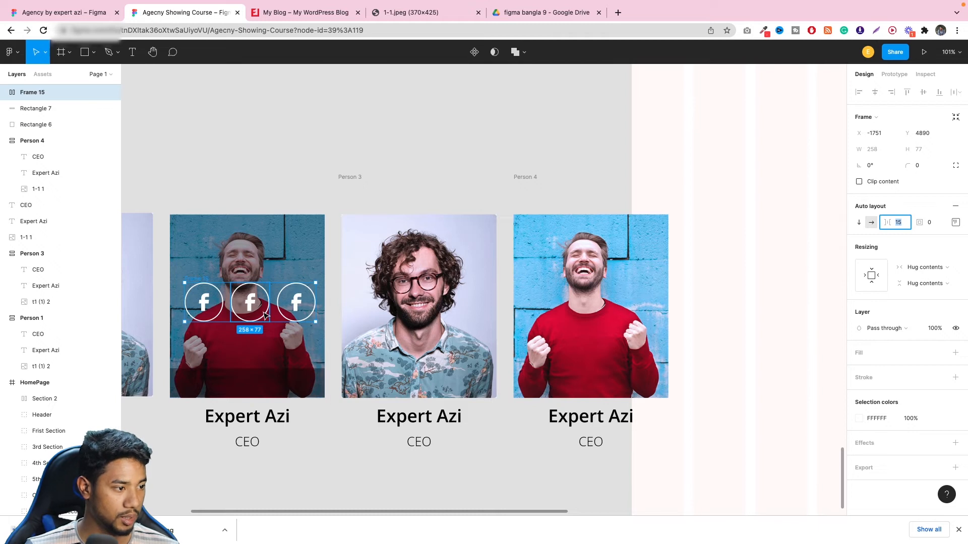
pyautogui.moveTo(264, 315); pyautogui.dragTo(262, 315)
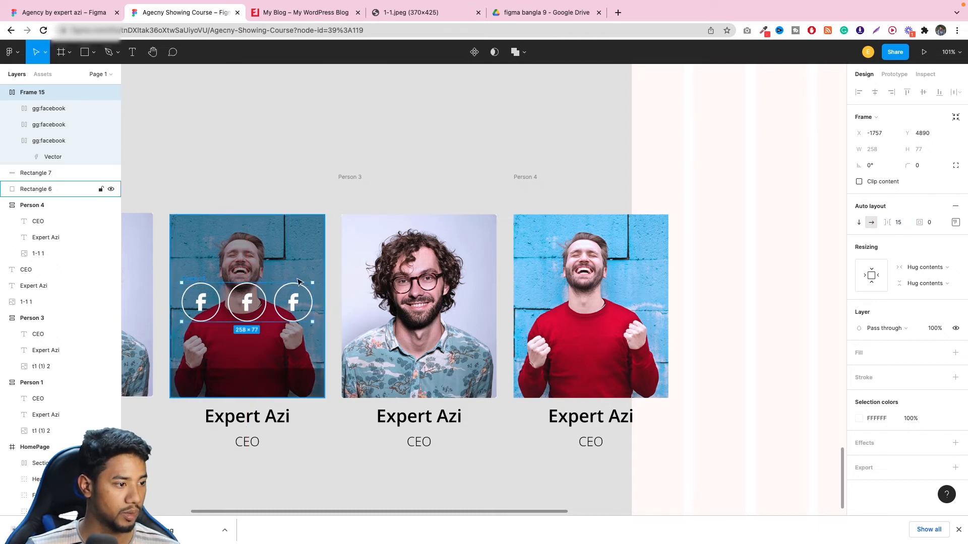
# - Try reducing the middle gg:facebook icon to 76 × 72 and restore its previous height
pyautogui.doubleClick(267, 318)
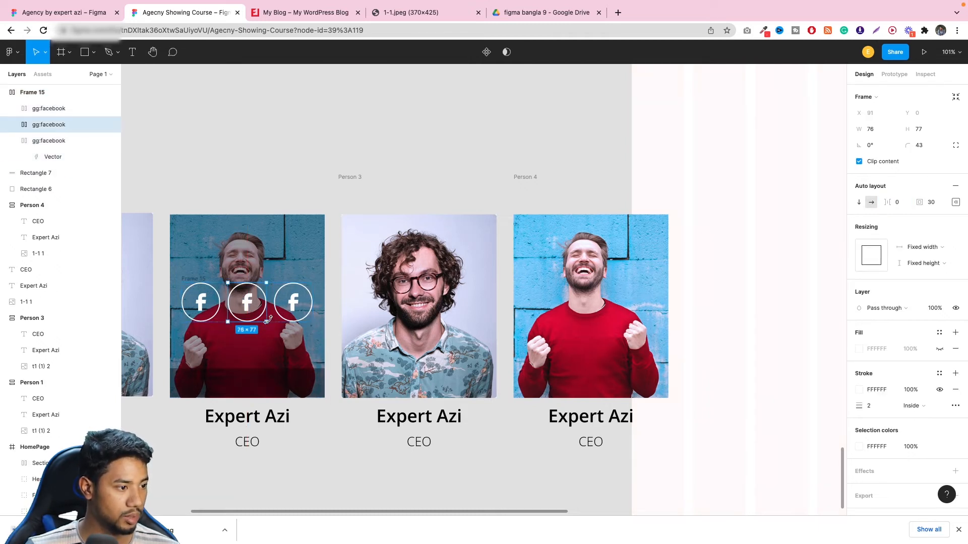
pyautogui.moveTo(259, 320); pyautogui.dragTo(261, 319)
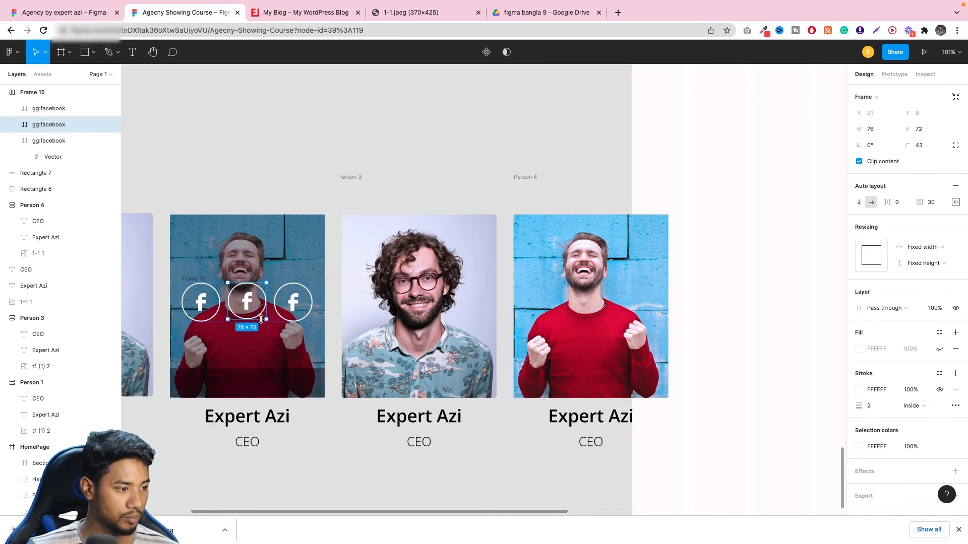
pyautogui.click(524, 144)
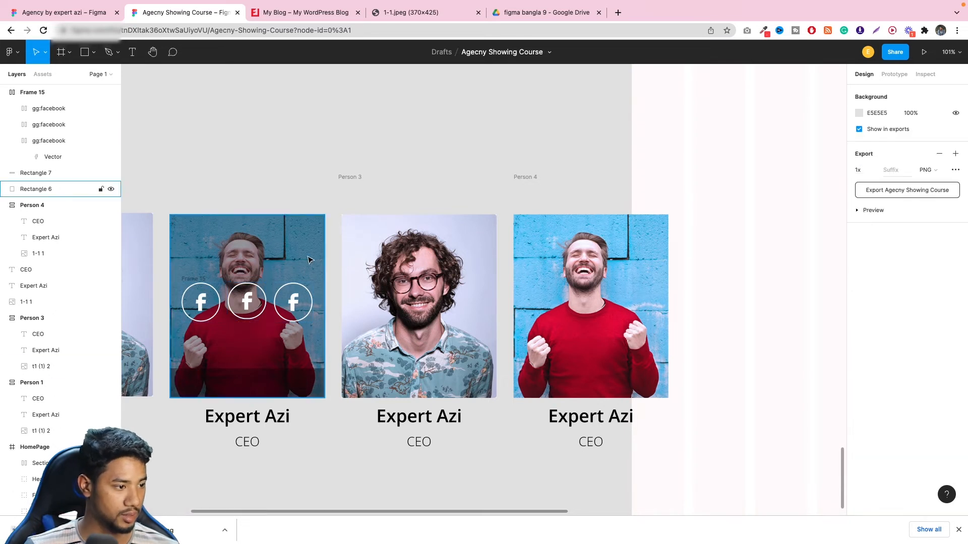
pyautogui.click(221, 301)
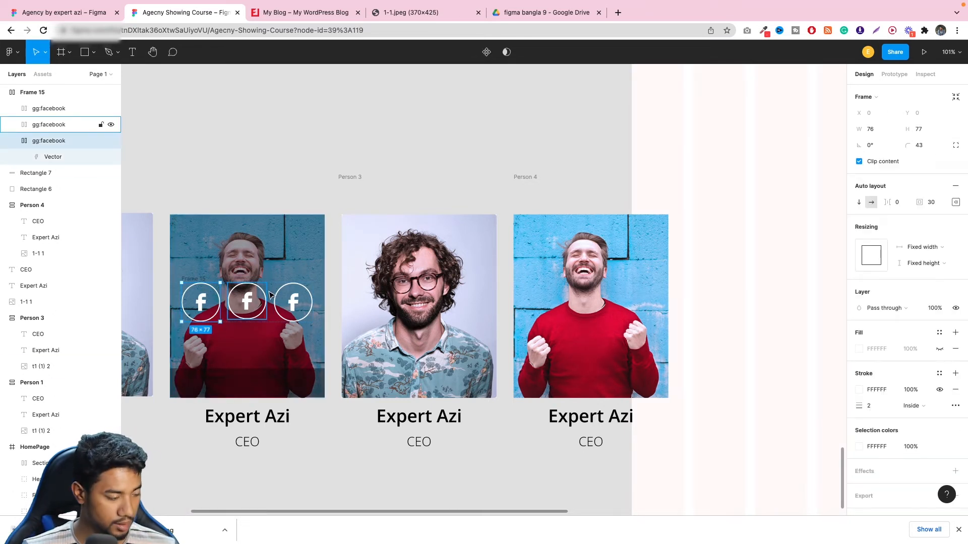
pyautogui.click(246, 301)
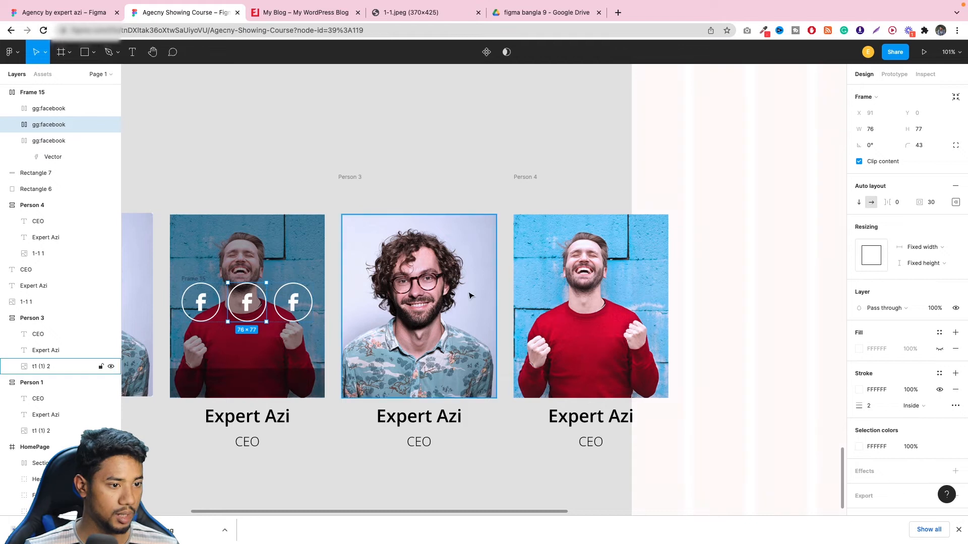
# - Examine the layers that overlay the Person 2 photo: the Frame 15 icon row, Rectangle 7 and Rectangle 6
pyautogui.click(734, 180)
pyautogui.scroll(-5, 383, 247)
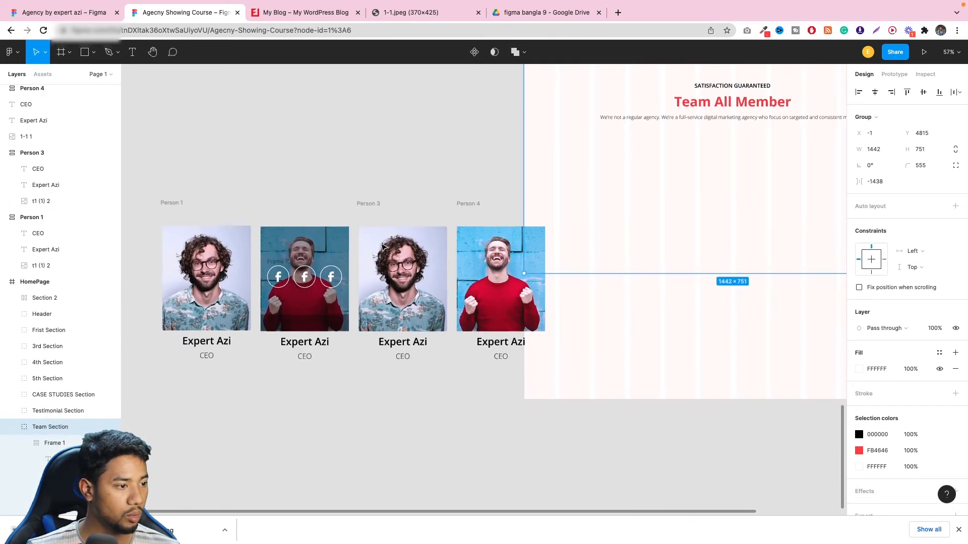
pyautogui.scroll(-1, 383, 247)
pyautogui.scroll(2, 51, 116)
pyautogui.scroll(3, 59, 140)
pyautogui.click(23, 93)
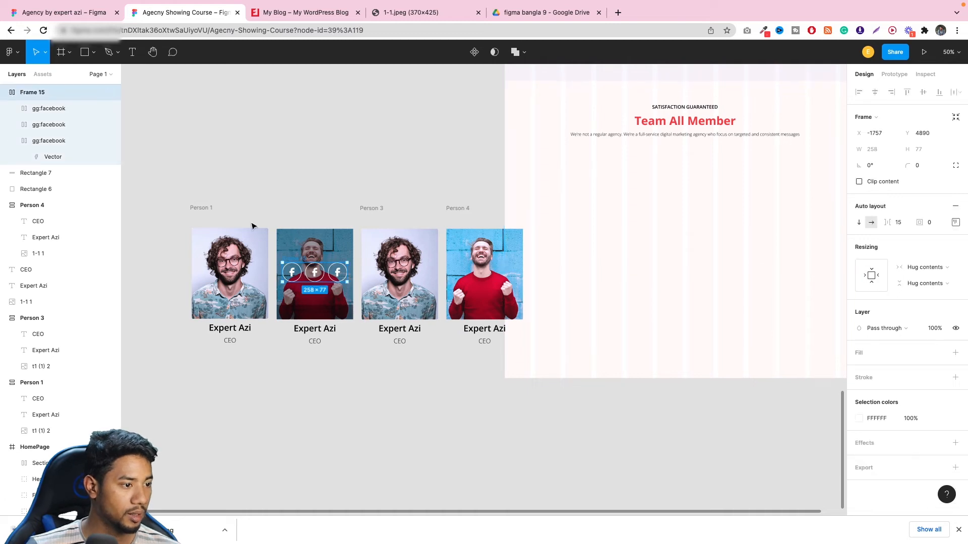
pyautogui.click(35, 172)
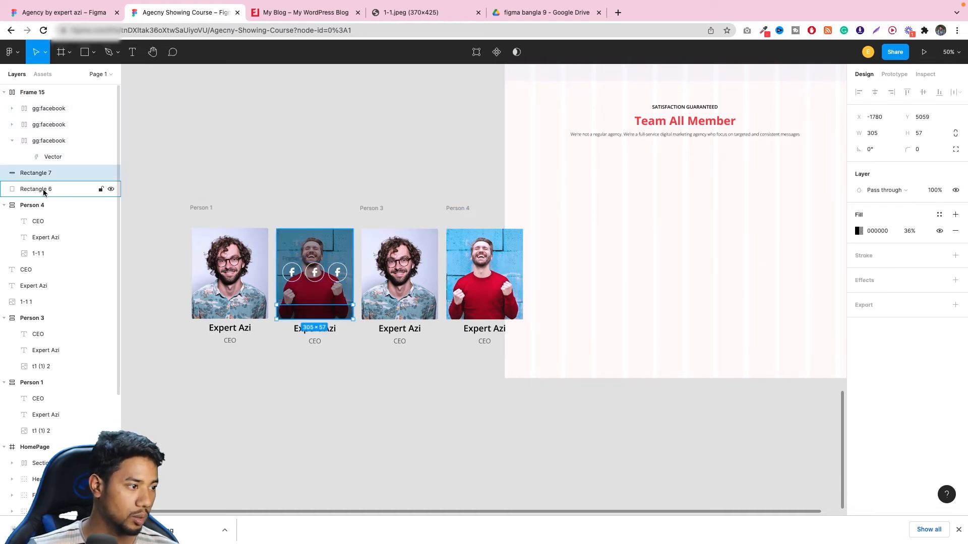
pyautogui.click(43, 188)
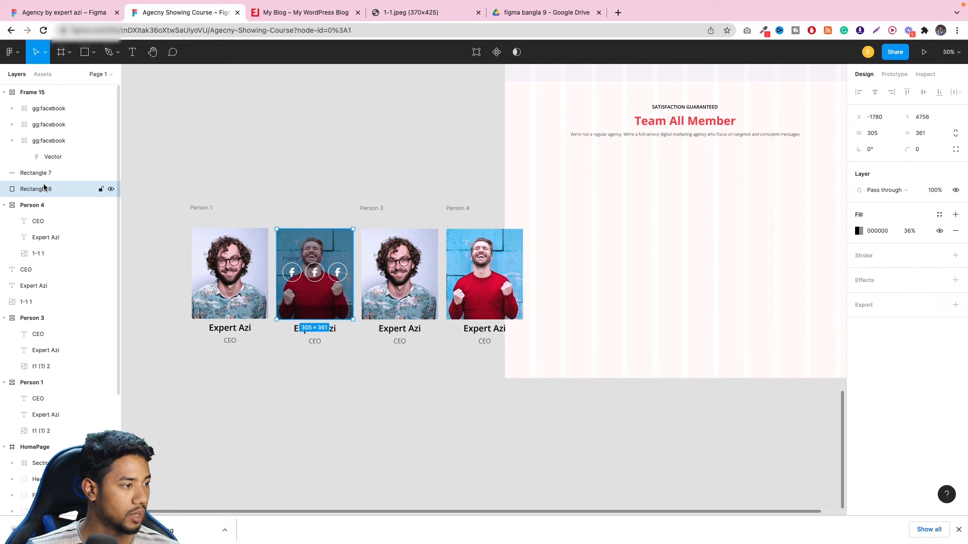
pyautogui.click(30, 92)
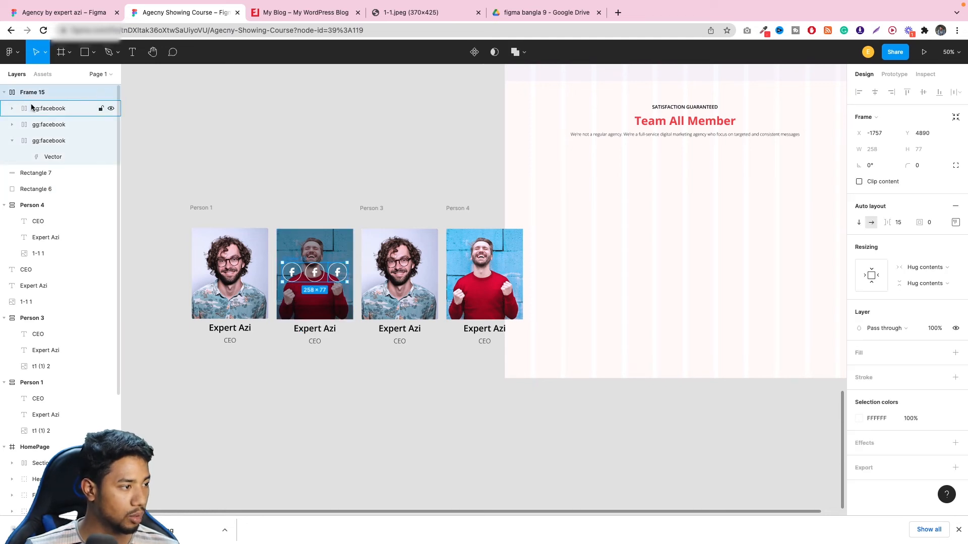
pyautogui.keyDown('shift'); pyautogui.click(41, 176); pyautogui.keyUp('shift')
pyautogui.keyDown('shift'); pyautogui.click(38, 187); pyautogui.keyUp('shift')
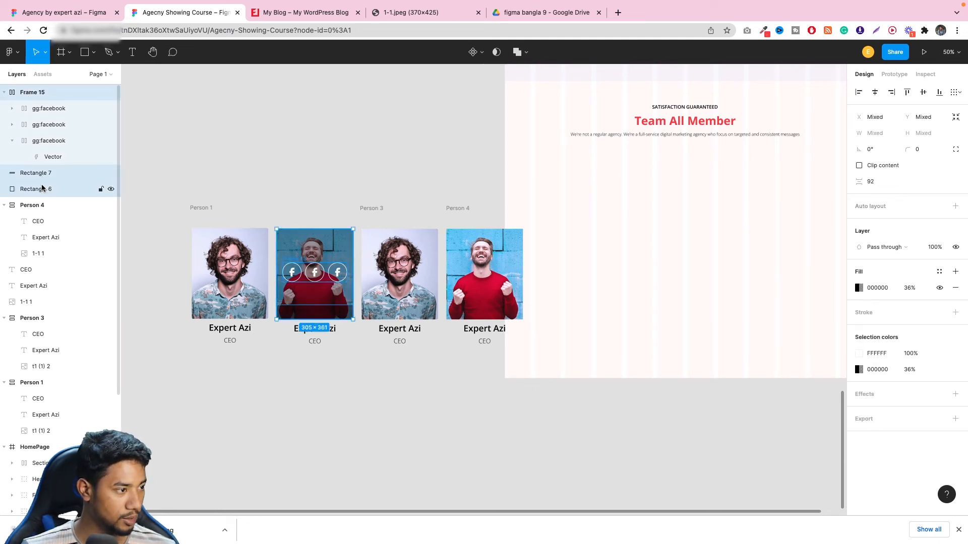
pyautogui.click(341, 162)
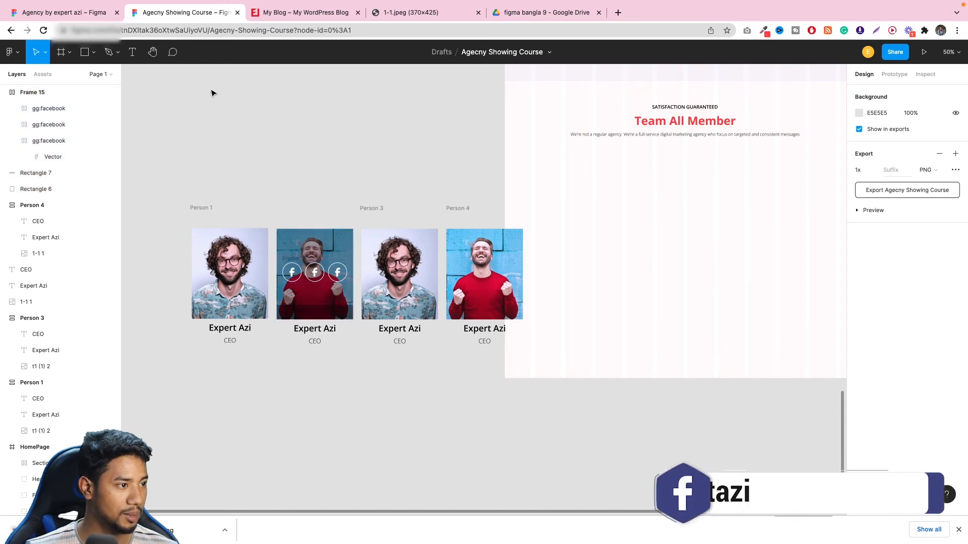
# - Add a text layer with a placeholder phone number over the dark bar at the foot of the Person 2 photo
pyautogui.click(132, 52)
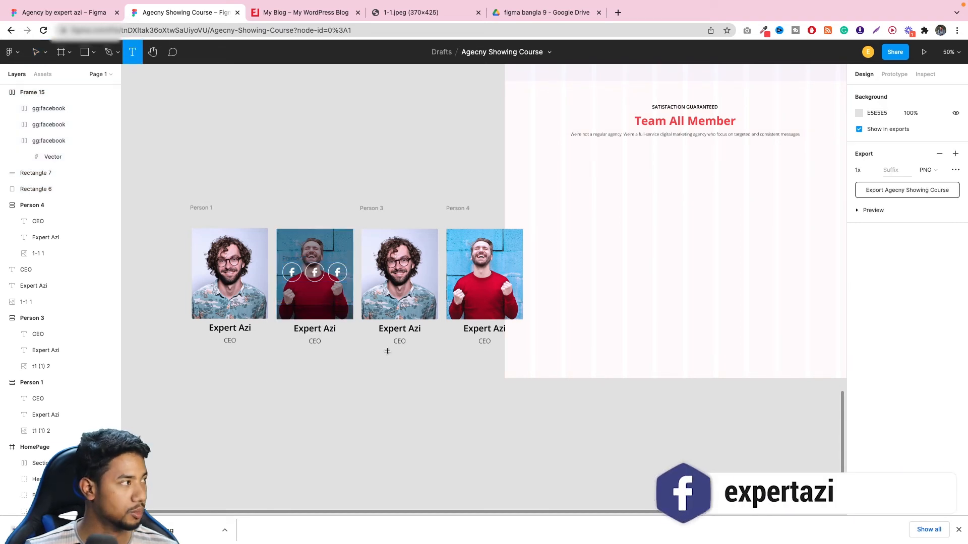
pyautogui.click(294, 311)
pyautogui.write('ffff')
pyautogui.press('Escape')
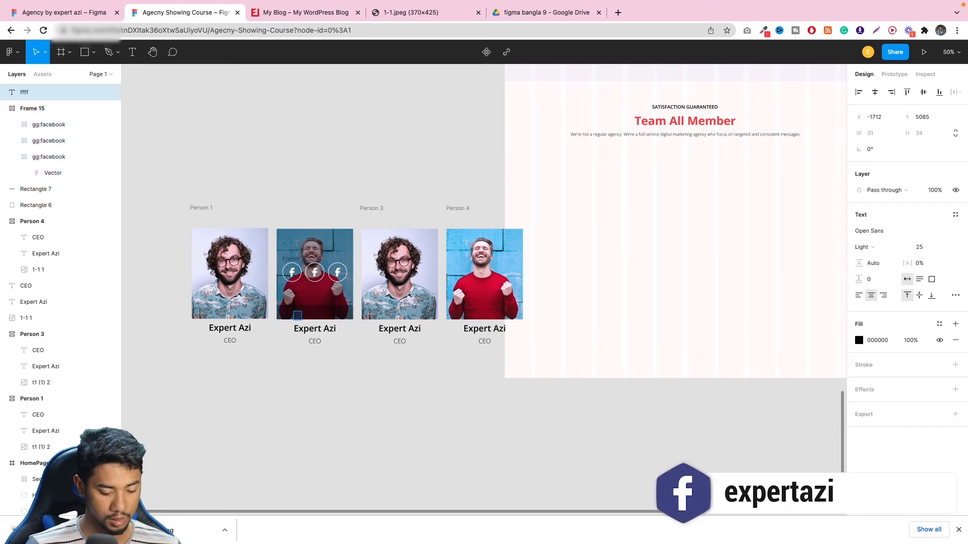
pyautogui.write('+88000000')
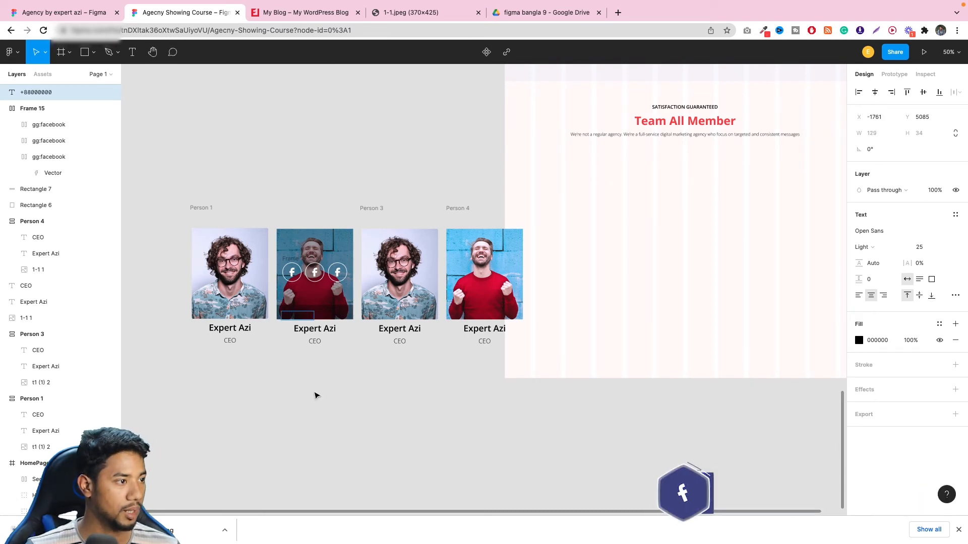
# - Try a white FFFFFF fill on the phone number text
pyautogui.click(864, 341)
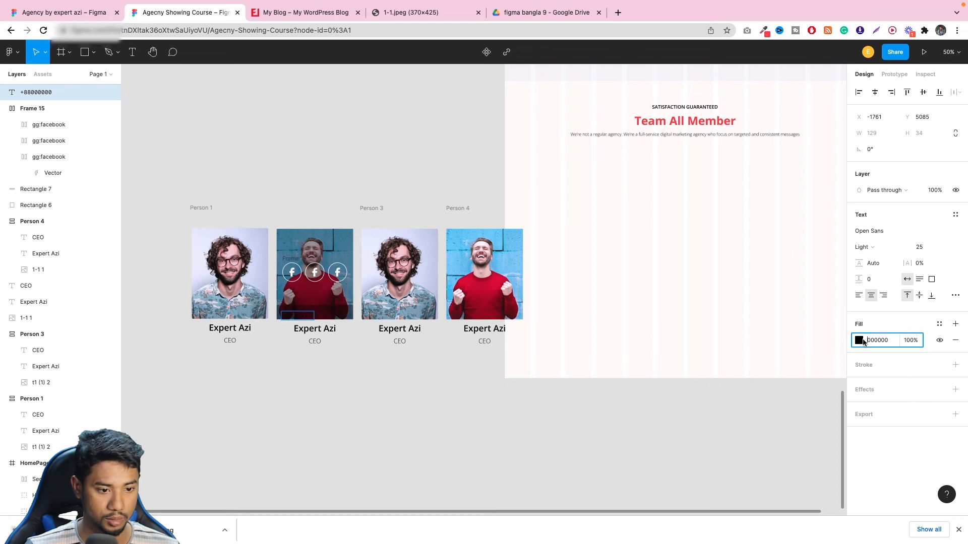
pyautogui.click(860, 340)
pyautogui.moveTo(780, 344); pyautogui.dragTo(650, 161)
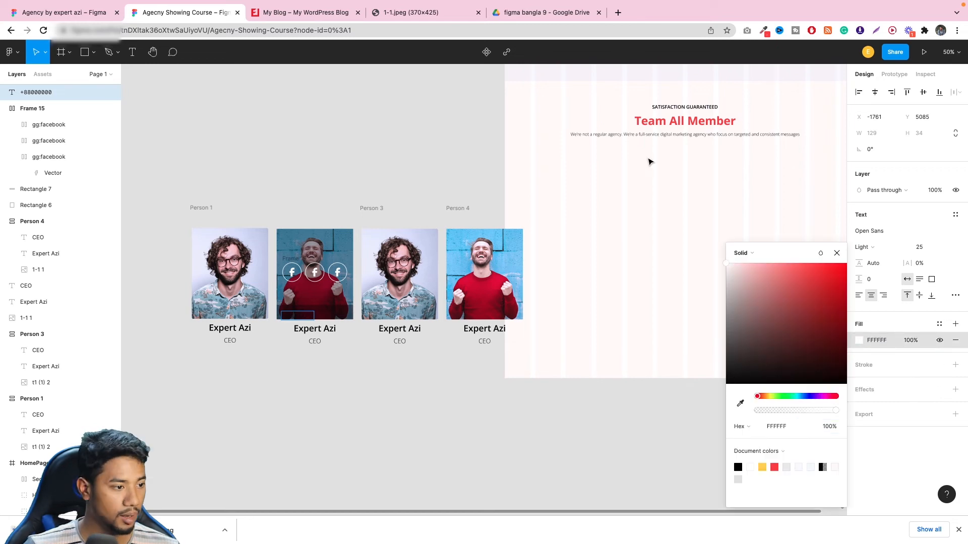
pyautogui.moveTo(339, 388); pyautogui.dragTo(356, 401)
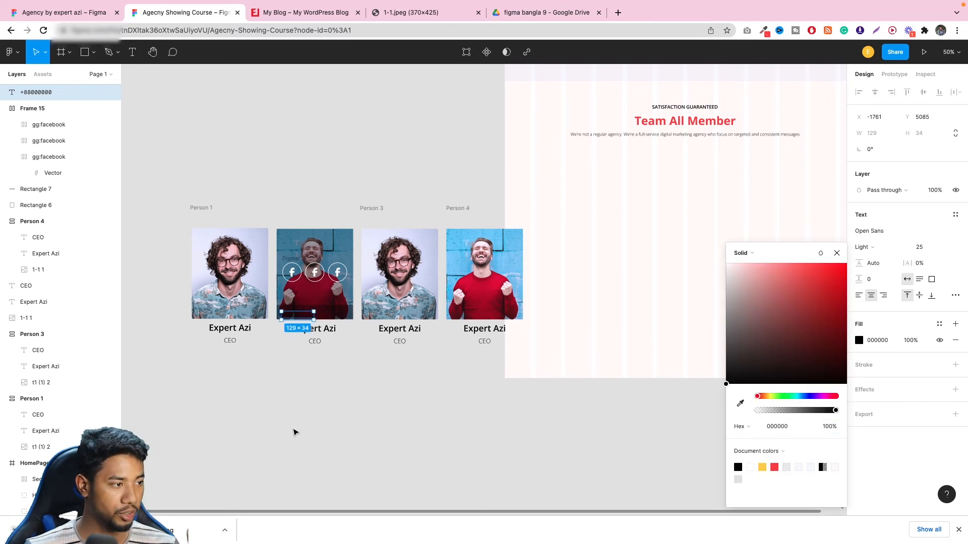
# - Place the phone number layer directly beneath Frame 15 in the layer order and set its fill to white, FFFFFF
pyautogui.moveTo(67, 95); pyautogui.dragTo(49, 178)
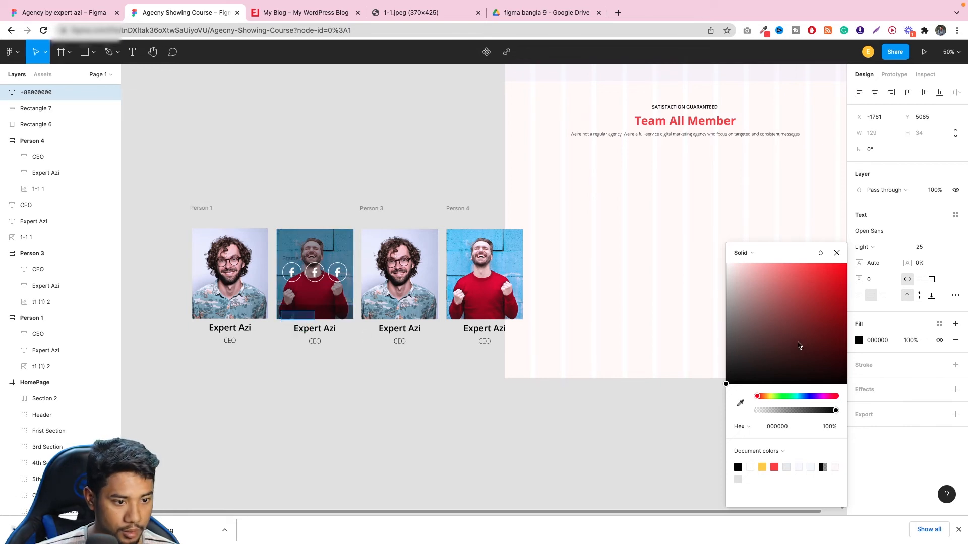
pyautogui.moveTo(799, 343); pyautogui.dragTo(672, 223)
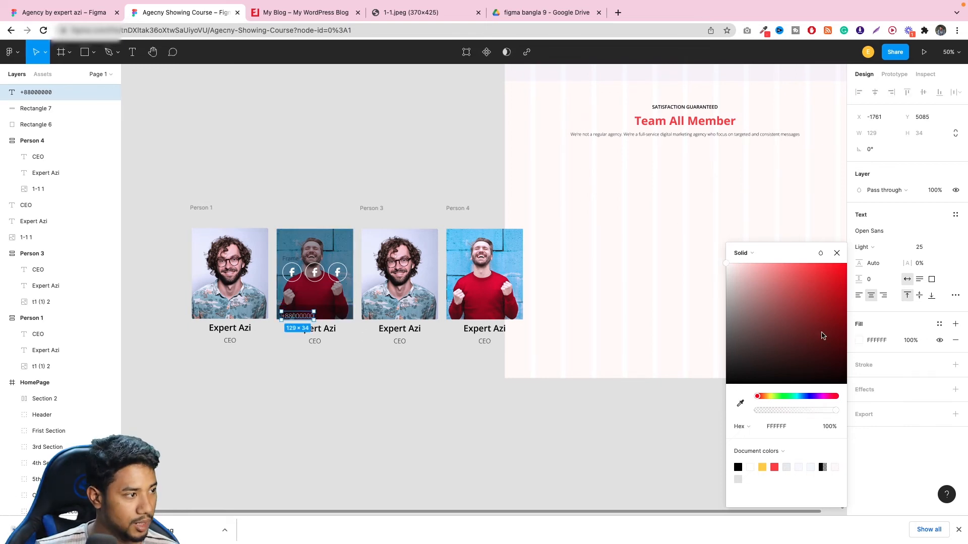
pyautogui.click(483, 153)
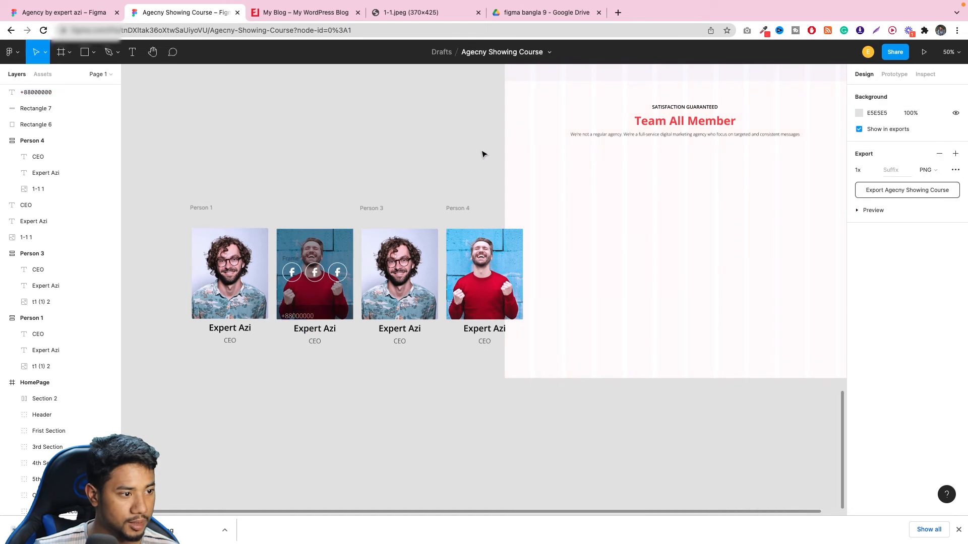
# - Set the phone number text on the Person 2 photo to the SemiBold font weight
pyautogui.click(308, 318)
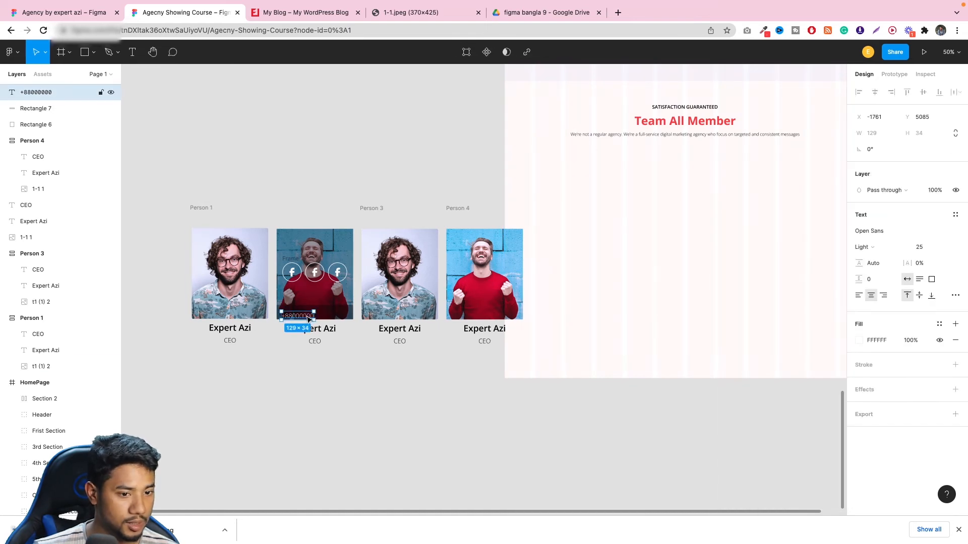
pyautogui.click(861, 248)
pyautogui.click(875, 272)
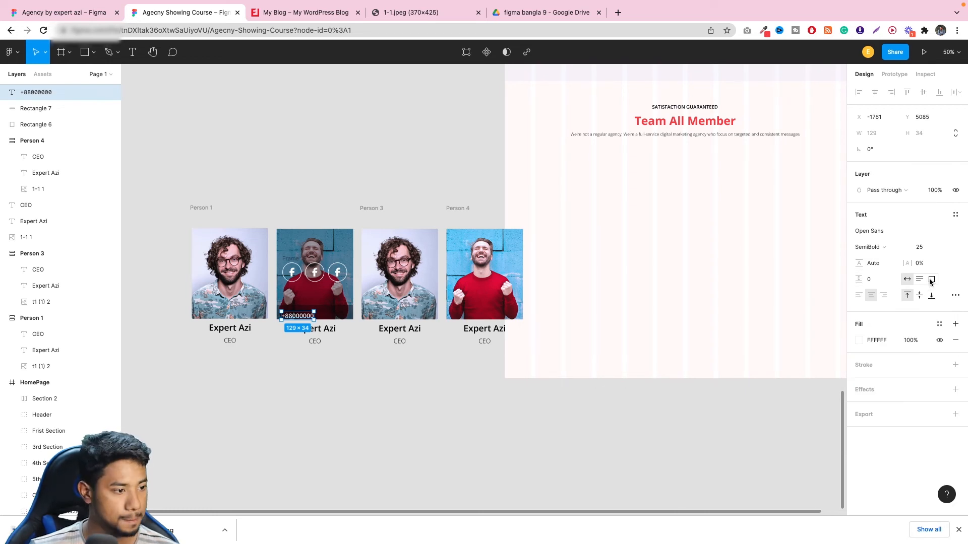
# - Move the phone number text slightly up inside the dark bar and replace it with a placeholder number made only of zeros
pyautogui.moveTo(303, 317); pyautogui.dragTo(312, 314)
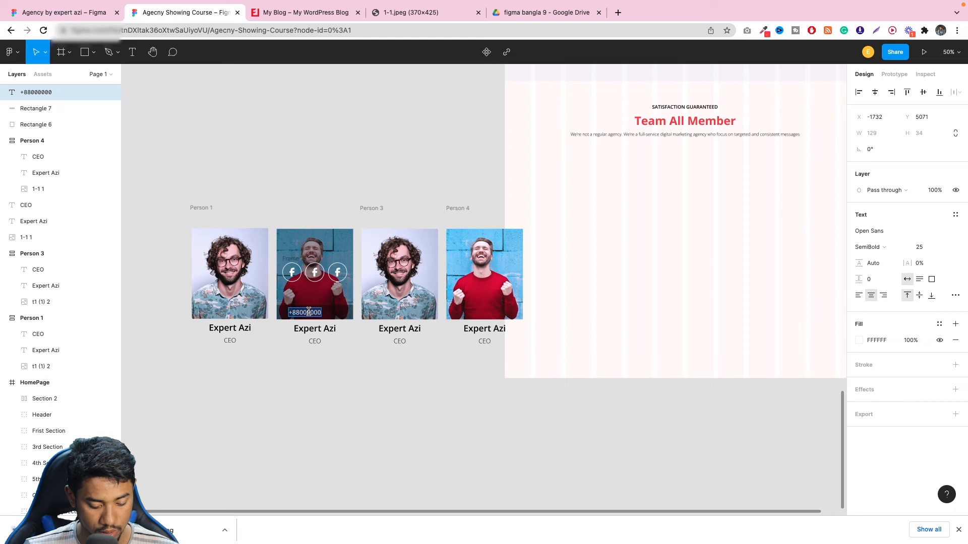
pyautogui.write('000000000000')
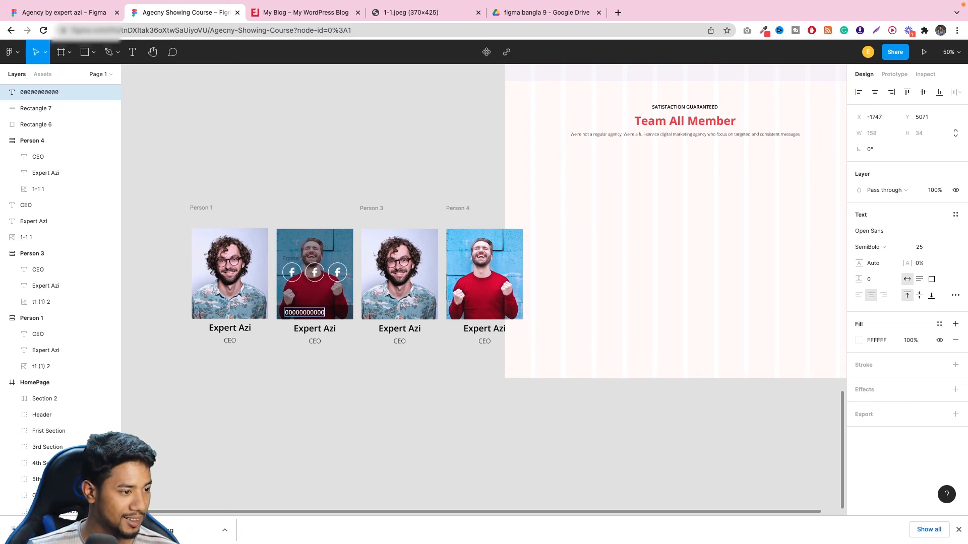
pyautogui.press('Escape')
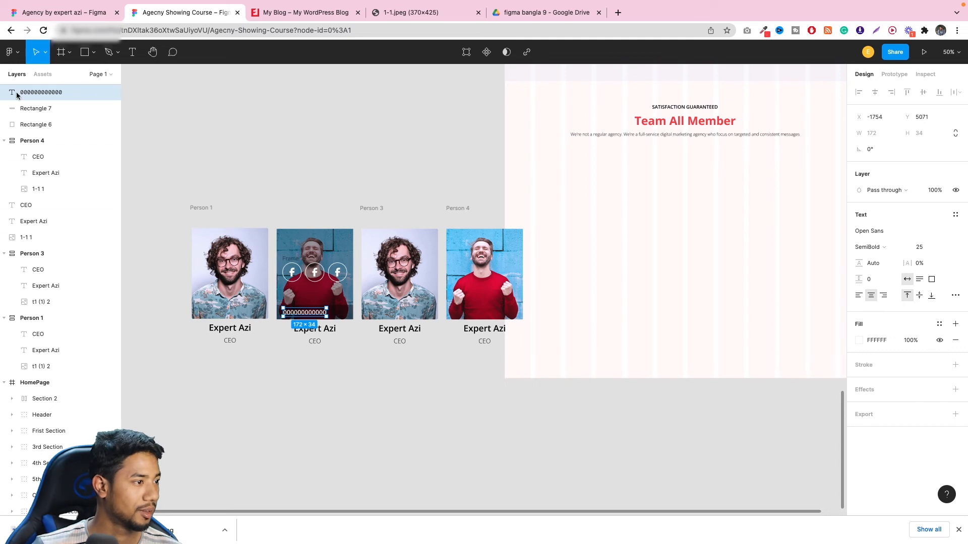
# - Align the phone number text and Rectangle 7 on their horizontal centers
pyautogui.click(36, 110)
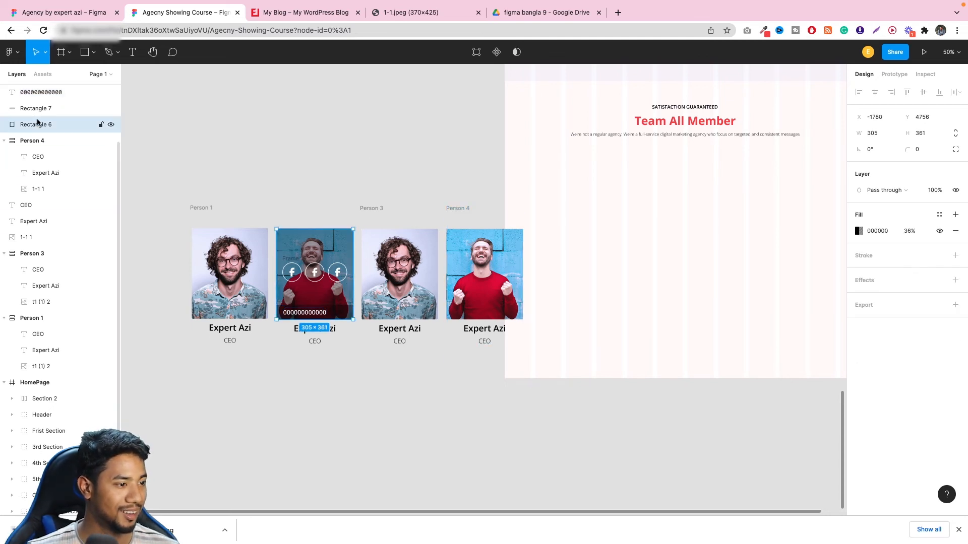
pyautogui.keyDown('shift'); pyautogui.click(38, 92); pyautogui.keyUp('shift')
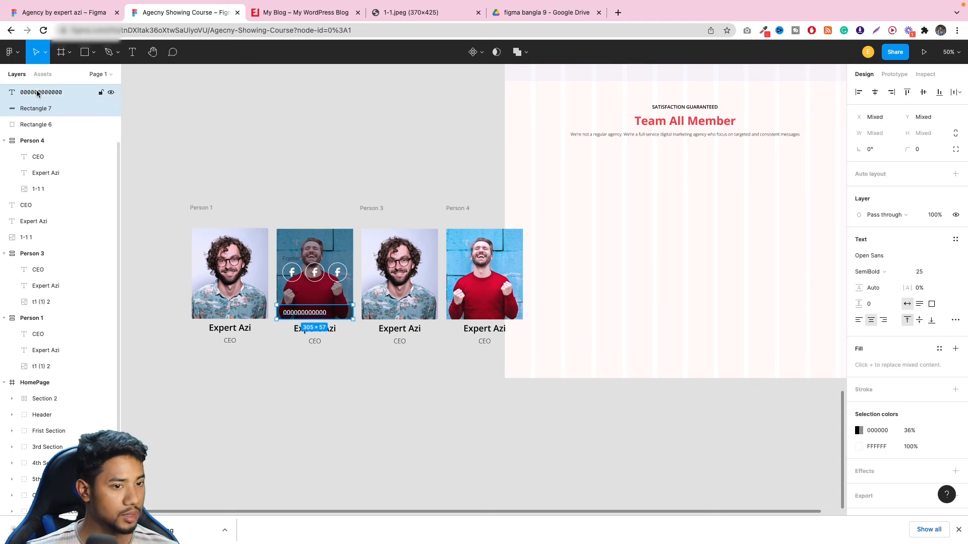
pyautogui.click(875, 92)
pyautogui.click(389, 158)
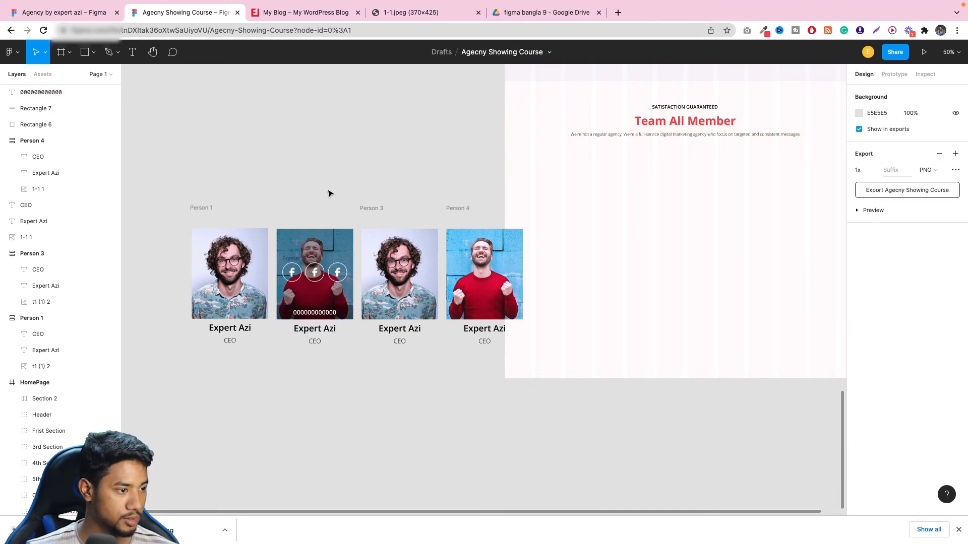
# - Wrap the phone number text and Rectangle 7 in an auto layout frame and check its padding settings
pyautogui.click(43, 109)
pyautogui.click(45, 128)
pyautogui.click(45, 110)
pyautogui.click(42, 95)
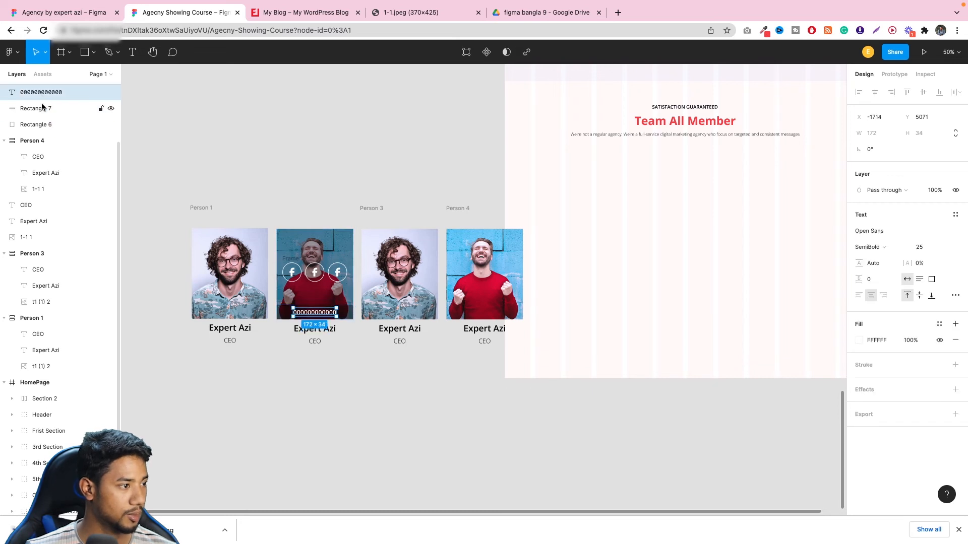
pyautogui.keyDown('shift'); pyautogui.click(43, 106); pyautogui.keyUp('shift')
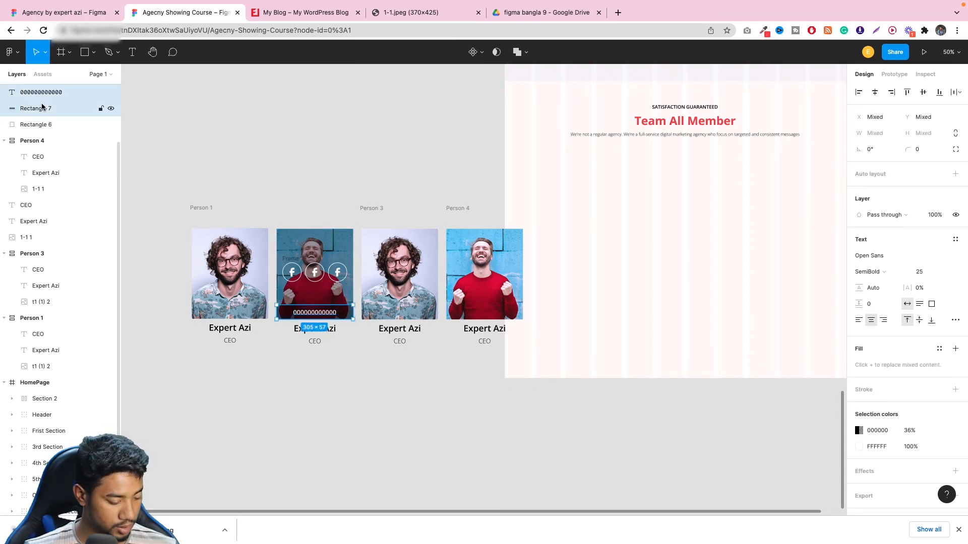
pyautogui.hotkey('shift', 'a')
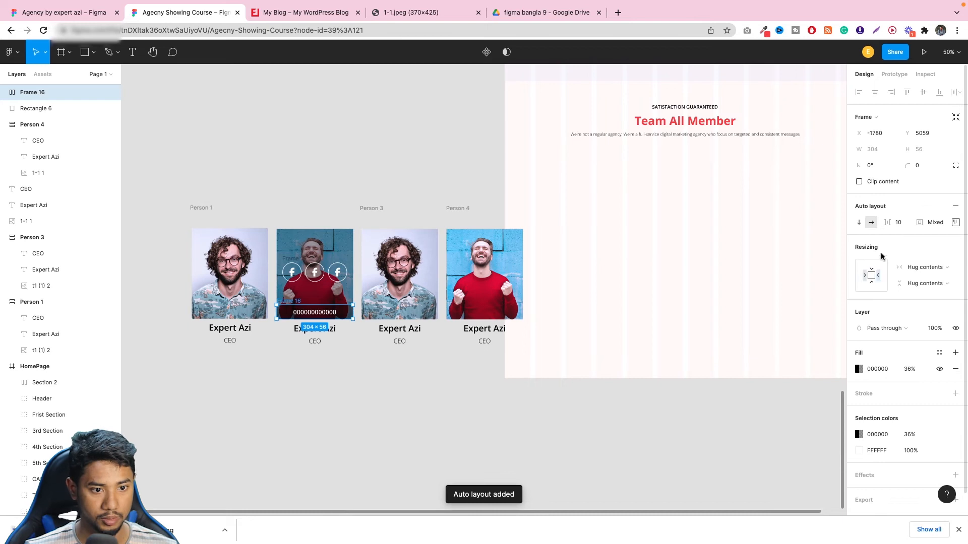
pyautogui.click(955, 222)
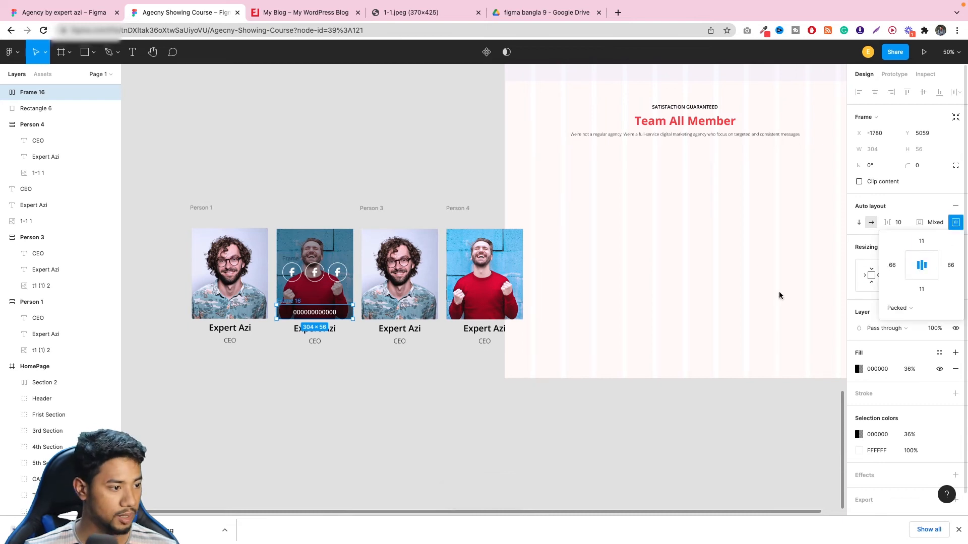
pyautogui.click(367, 165)
# - Examine the loose Person 2 layers, including Frame 15, Frame 16, Rectangle 6 and the name and CEO texts, against the Person 4 frame
pyautogui.click(35, 93)
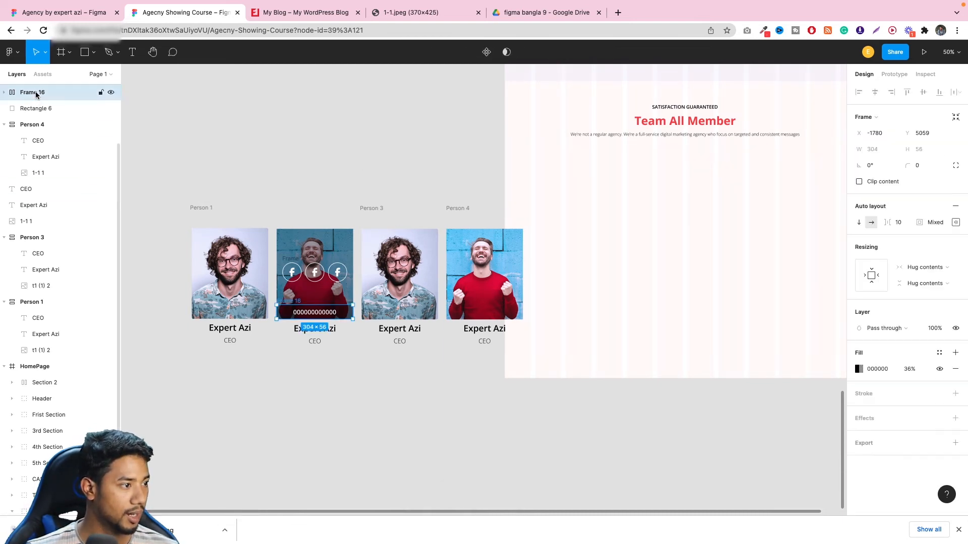
pyautogui.click(35, 108)
pyautogui.click(35, 206)
pyautogui.click(36, 189)
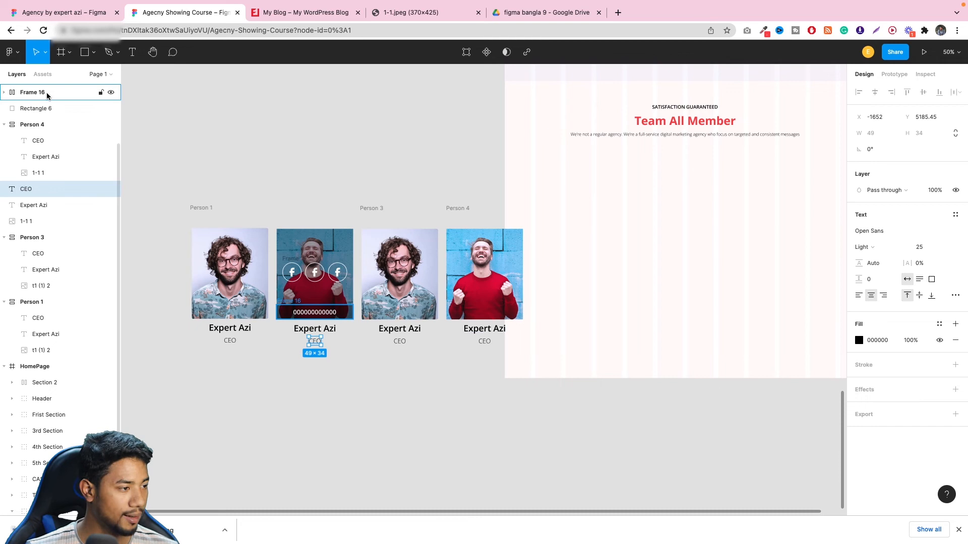
pyautogui.click(58, 124)
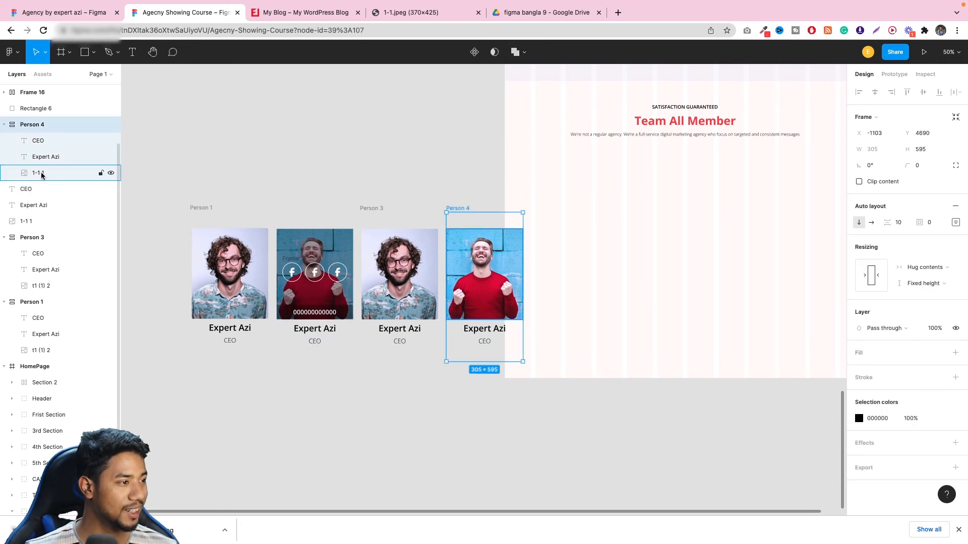
pyautogui.click(34, 107)
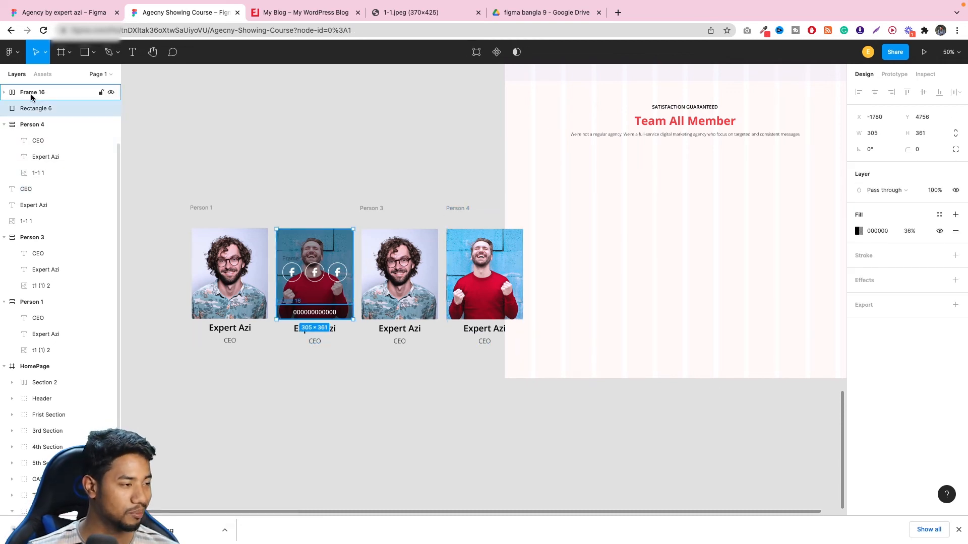
pyautogui.click(31, 98)
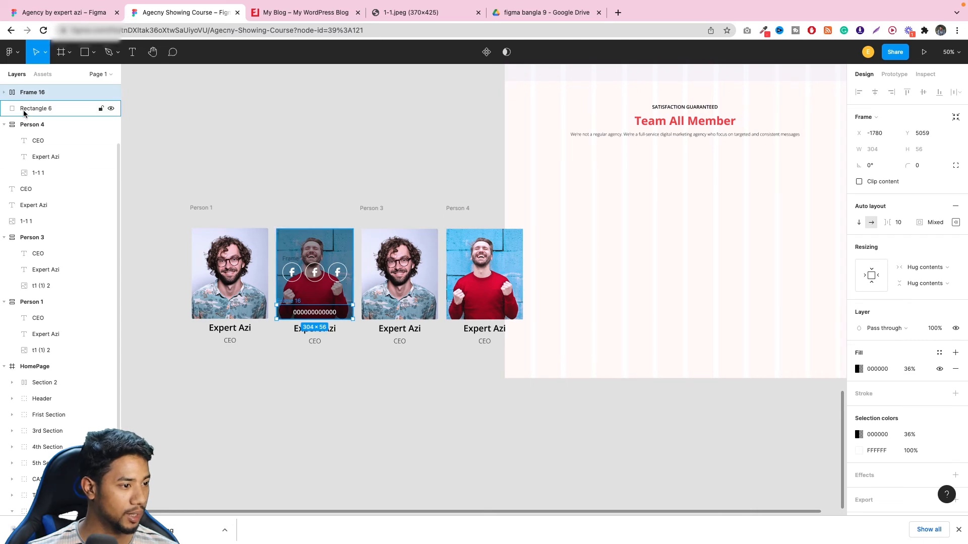
pyautogui.click(24, 112)
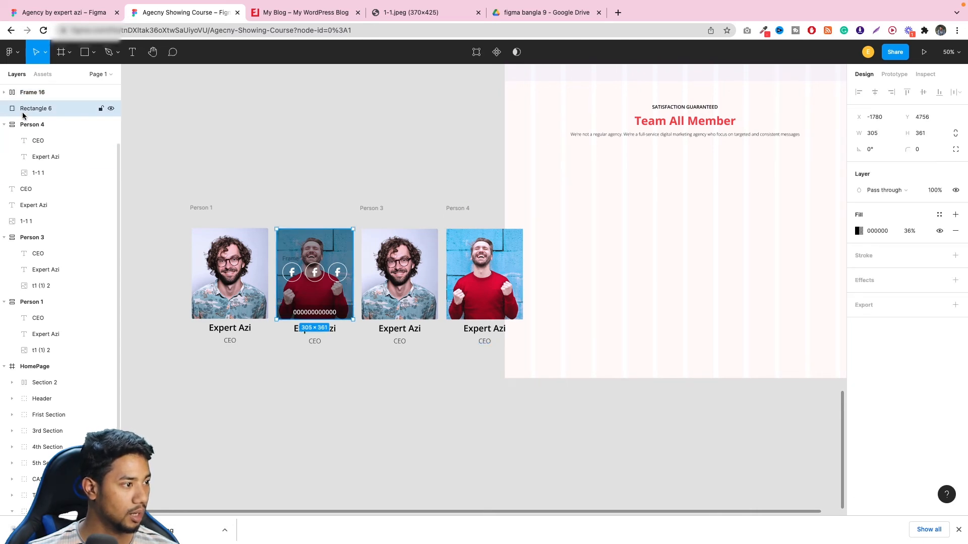
pyautogui.click(337, 274)
pyautogui.click(39, 110)
pyautogui.click(33, 93)
pyautogui.click(35, 108)
pyautogui.click(36, 124)
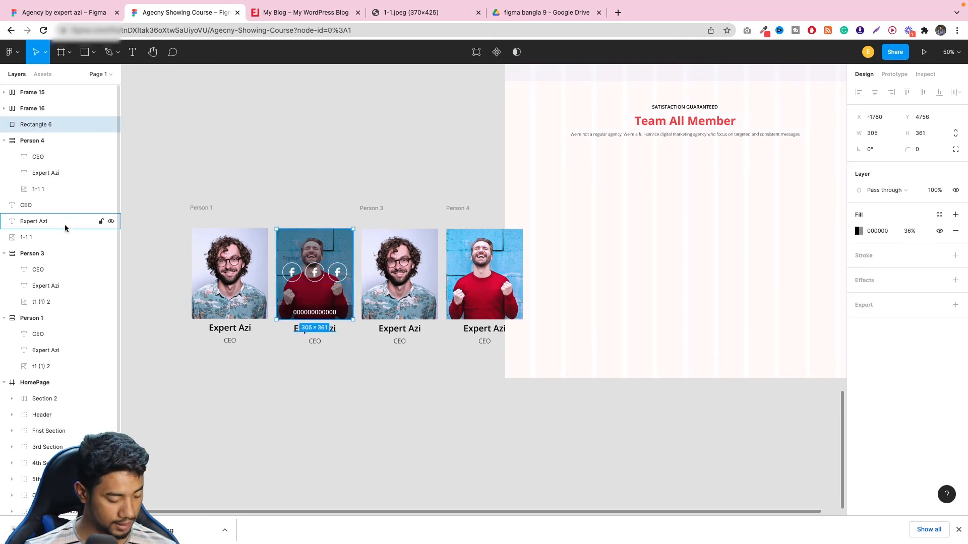
# - Group the loose Person 2 layers: Rectangle 6, Frame 15, Frame 16, the name and CEO texts and the photo
pyautogui.keyDown('shift'); pyautogui.click(39, 206); pyautogui.keyUp('shift')
pyautogui.keyDown('shift'); pyautogui.click(39, 220); pyautogui.keyUp('shift')
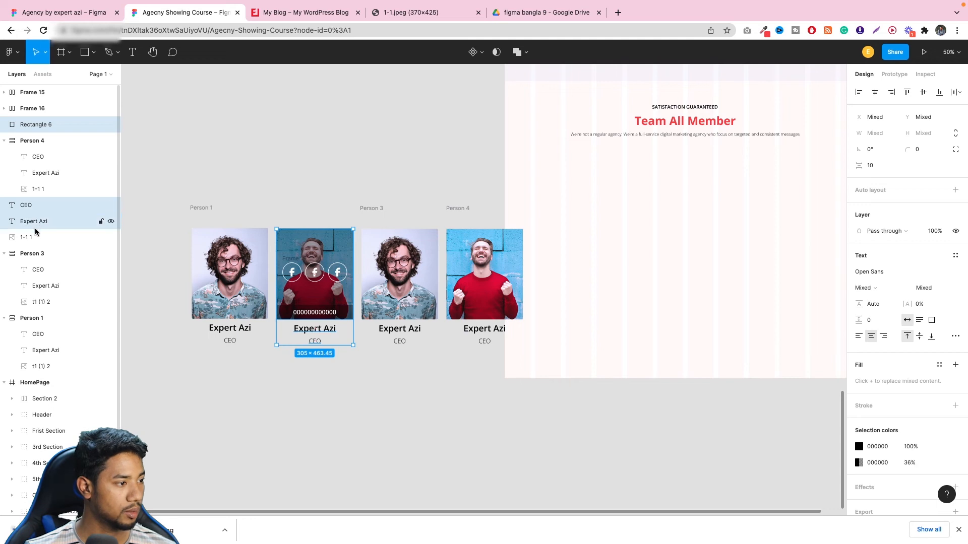
pyautogui.keyDown('shift'); pyautogui.click(31, 237); pyautogui.keyUp('shift')
pyautogui.keyDown('shift'); pyautogui.click(34, 108); pyautogui.keyUp('shift')
pyautogui.keyDown('shift'); pyautogui.click(34, 94); pyautogui.keyUp('shift')
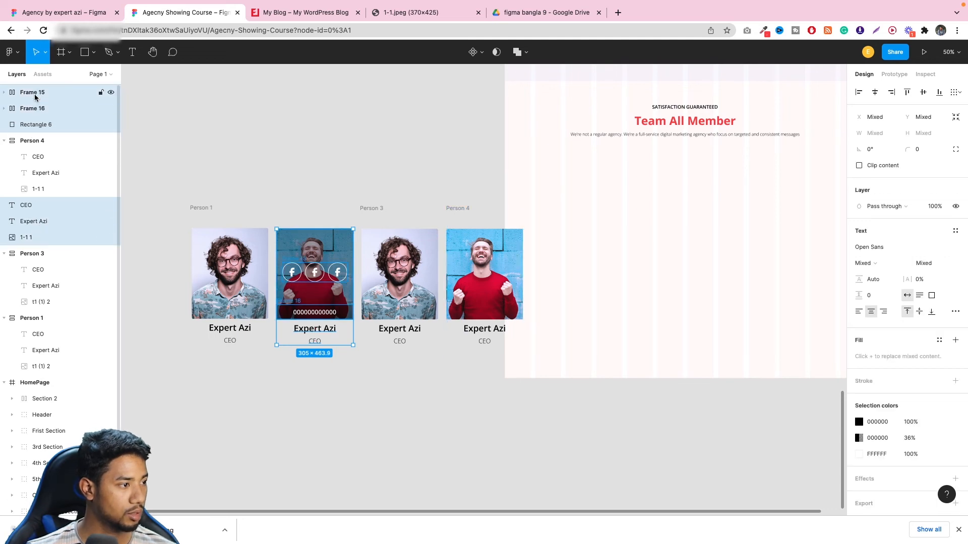
pyautogui.hotkey('shift', 'a')
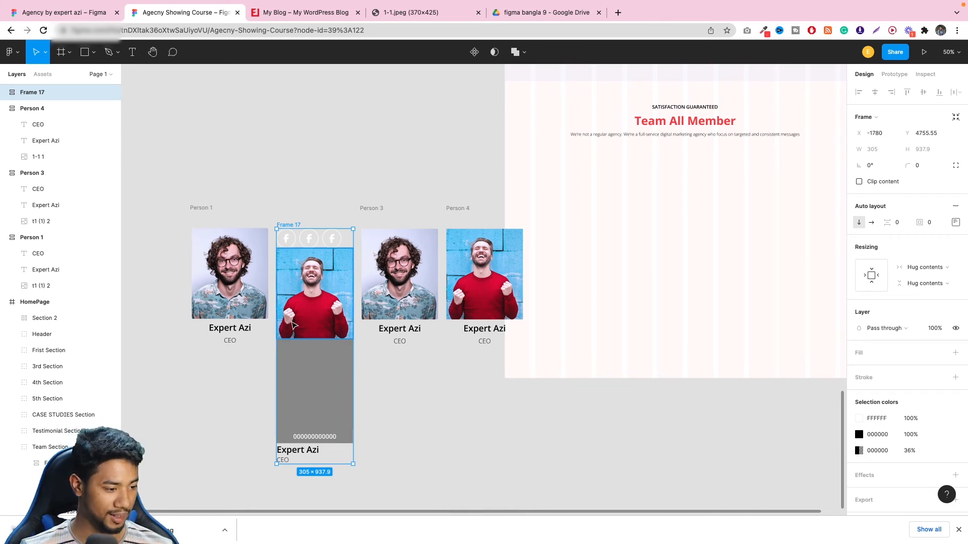
pyautogui.hotkey('ctrl', 'z')
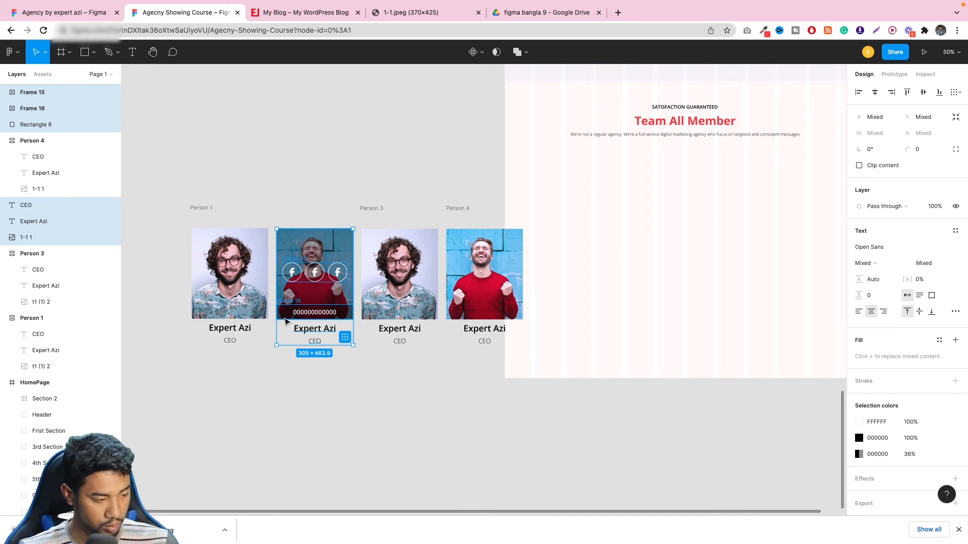
pyautogui.hotkey('ctrl', 'g')
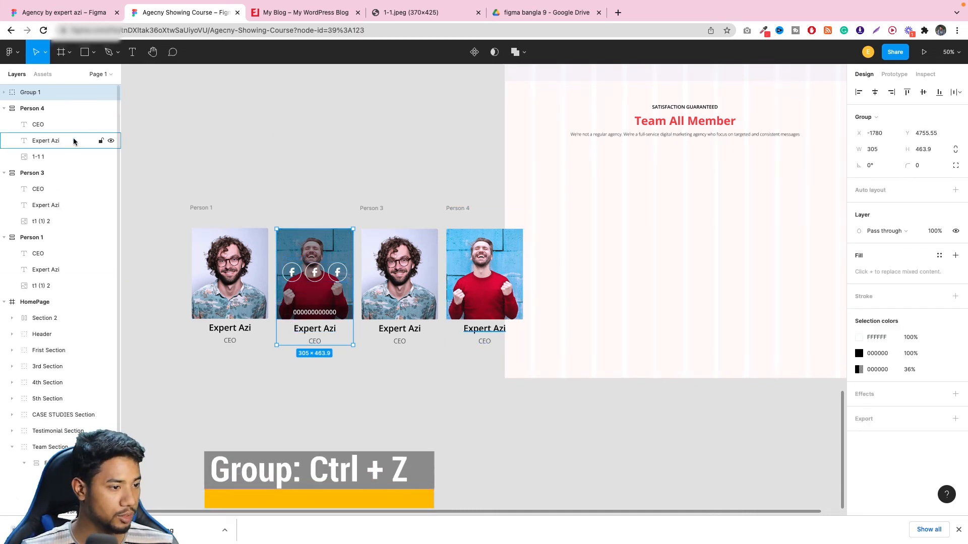
# - Rename the new group of card layers to Person 2
pyautogui.click(47, 104)
pyautogui.keyDown('shift'); pyautogui.click(56, 176); pyautogui.keyUp('shift')
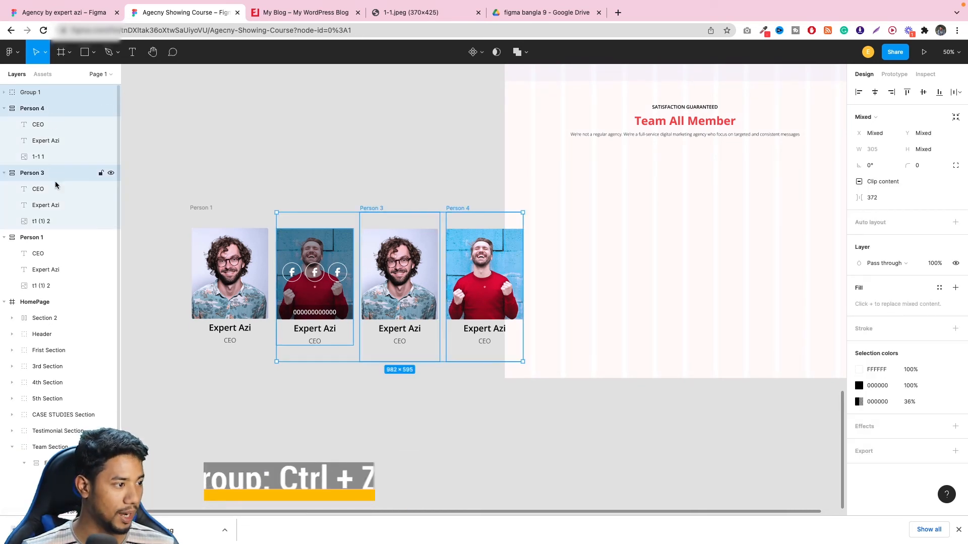
pyautogui.doubleClick(40, 93)
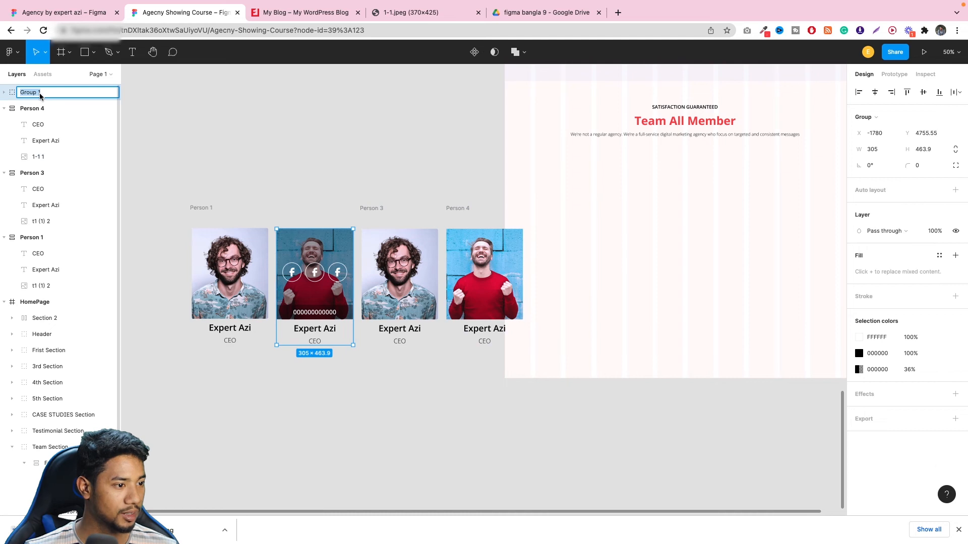
pyautogui.write('Person 2')
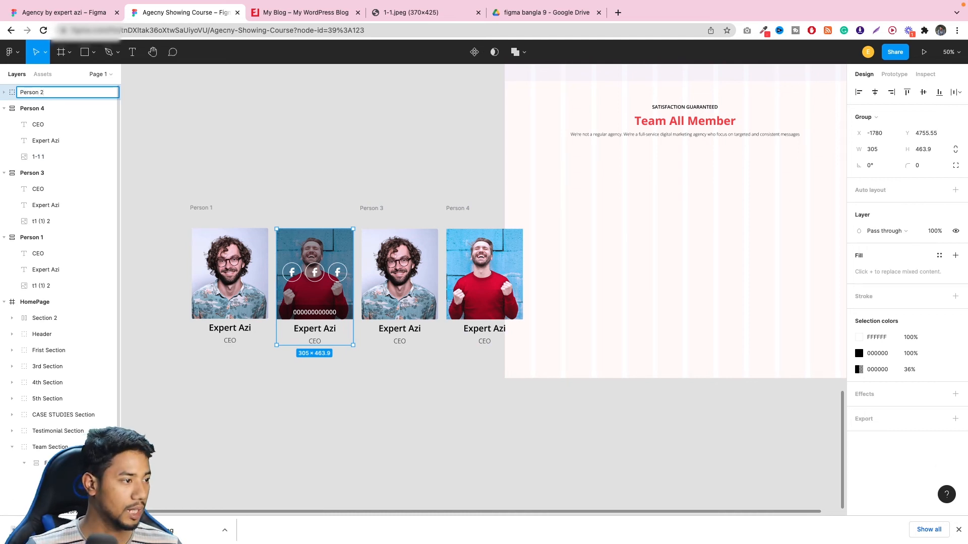
pyautogui.click(199, 98)
# - Try wrapping the Person 1, Person 2, Person 3 and Person 4 cards together in one horizontal auto layout frame
pyautogui.click(67, 99)
pyautogui.click(48, 110)
pyautogui.click(44, 95)
pyautogui.keyDown('shift'); pyautogui.click(44, 106); pyautogui.keyUp('shift')
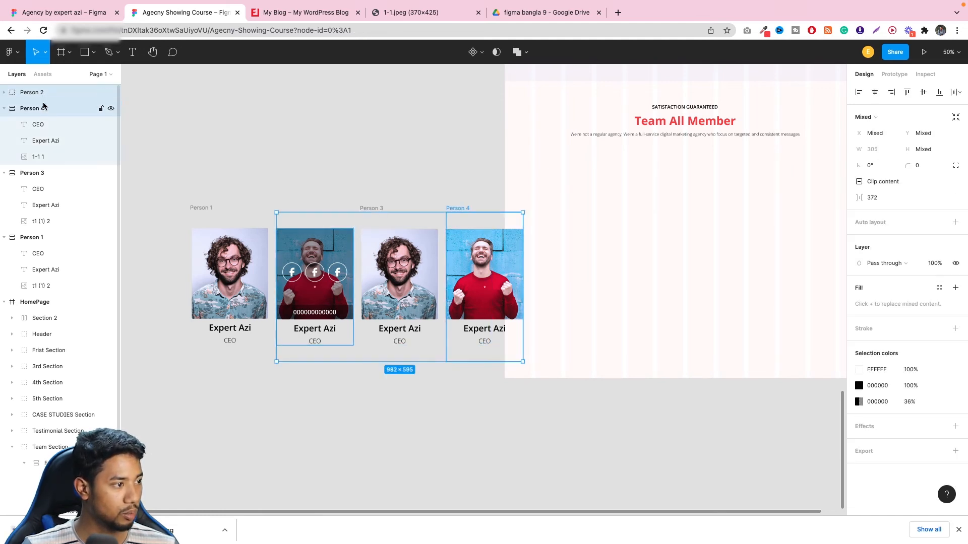
pyautogui.keyDown('shift'); pyautogui.click(41, 172); pyautogui.keyUp('shift')
pyautogui.keyDown('shift'); pyautogui.click(47, 238); pyautogui.keyUp('shift')
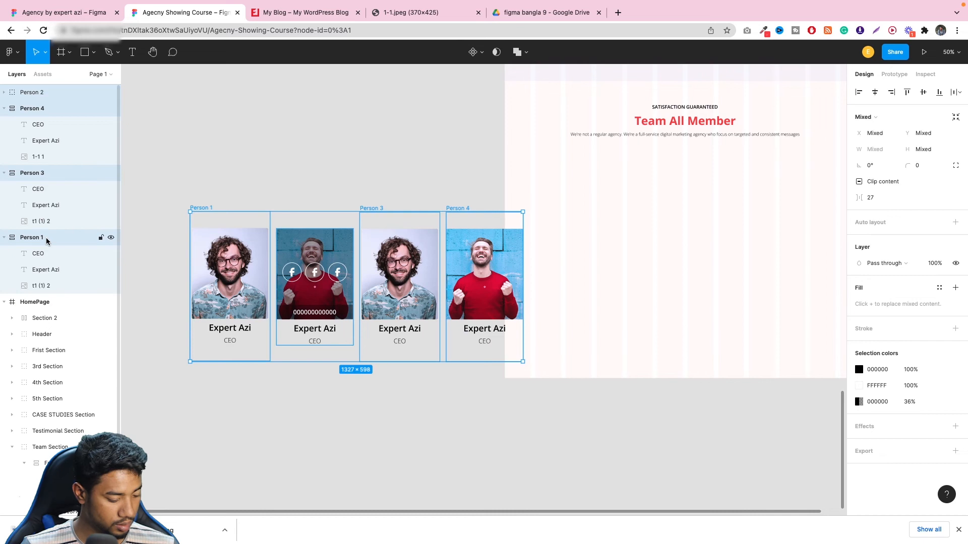
pyautogui.hotkey('shift', 'a')
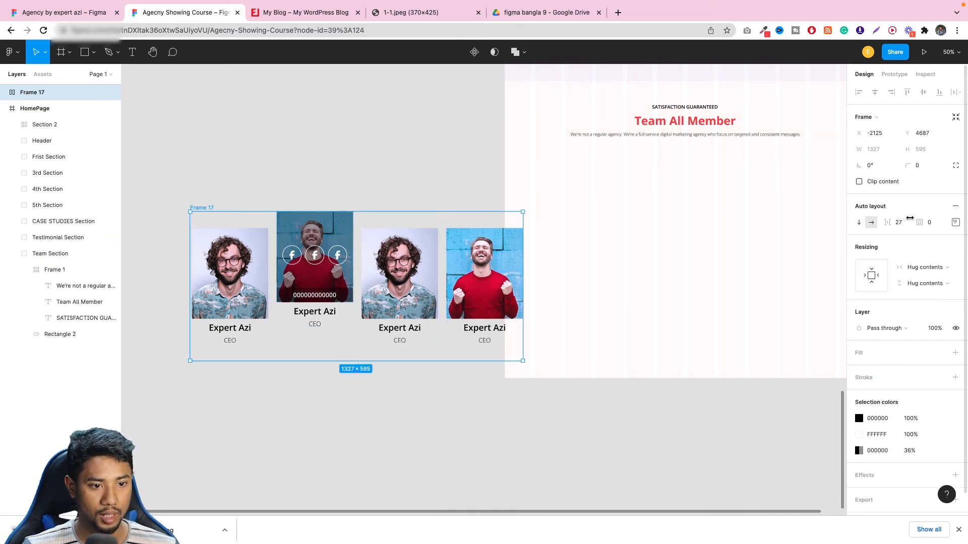
pyautogui.click(319, 231)
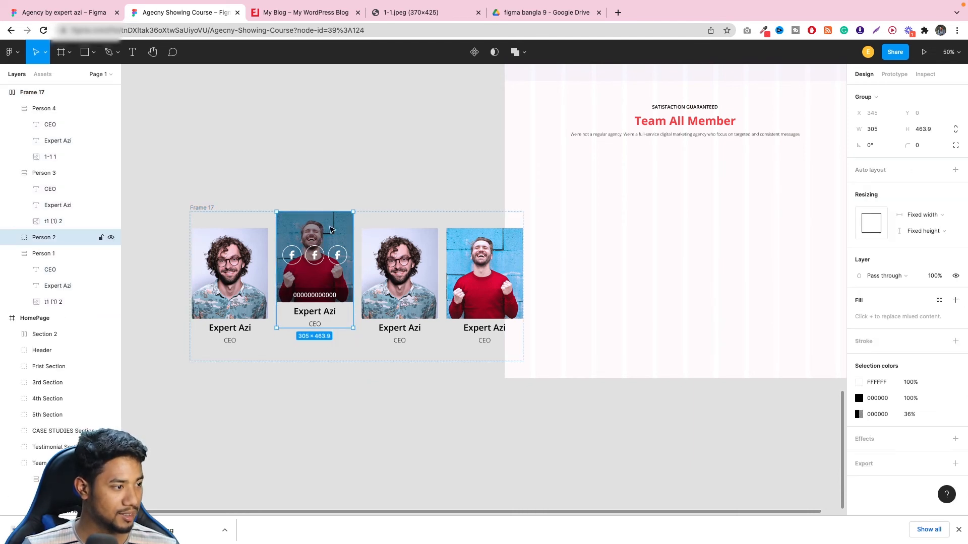
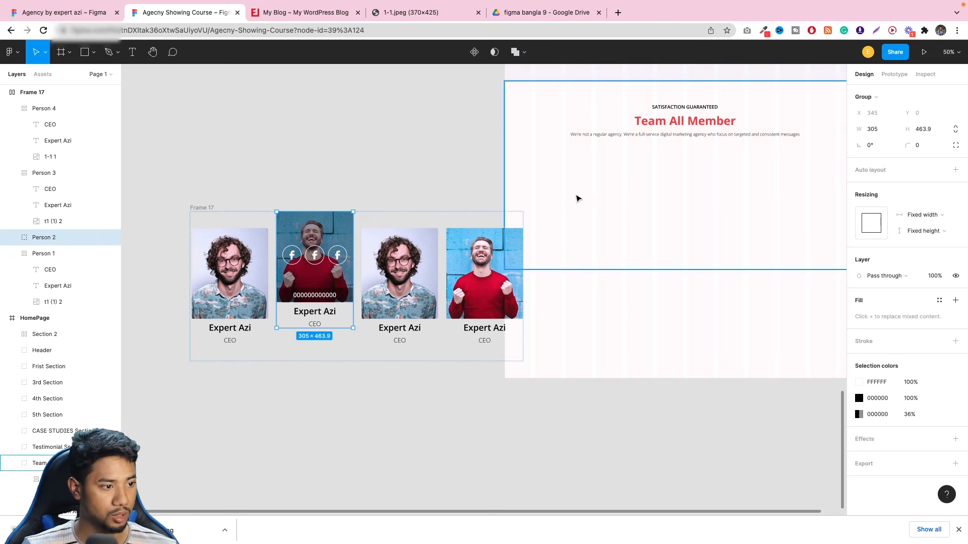
# - Move Frame 17 with the four cards into the Team Section, below the Team All Member heading
pyautogui.click(30, 97)
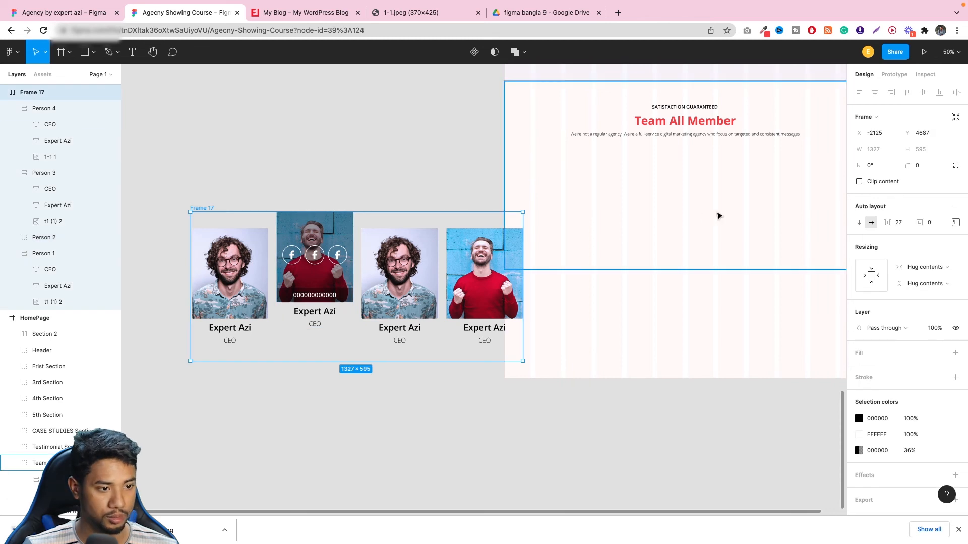
pyautogui.scroll(-3, 620, 227)
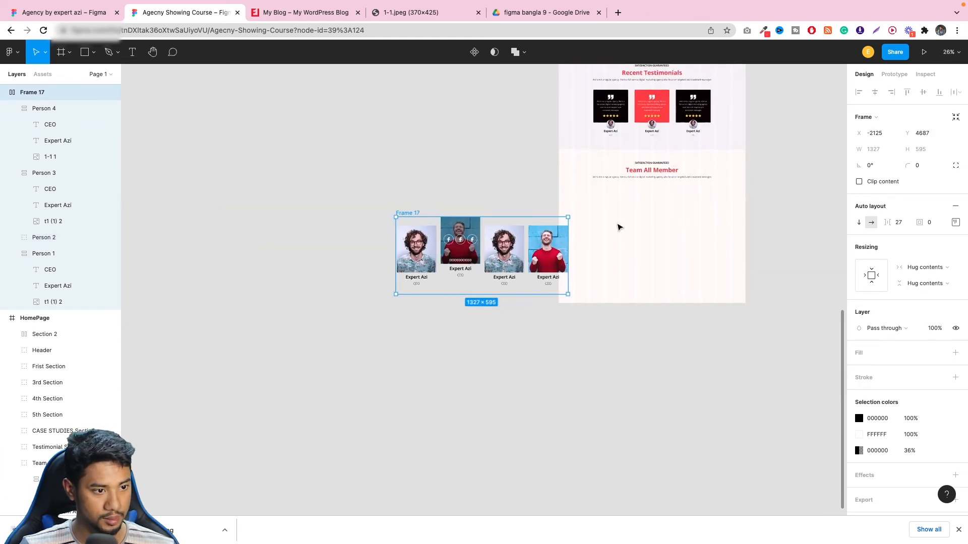
pyautogui.click(689, 186)
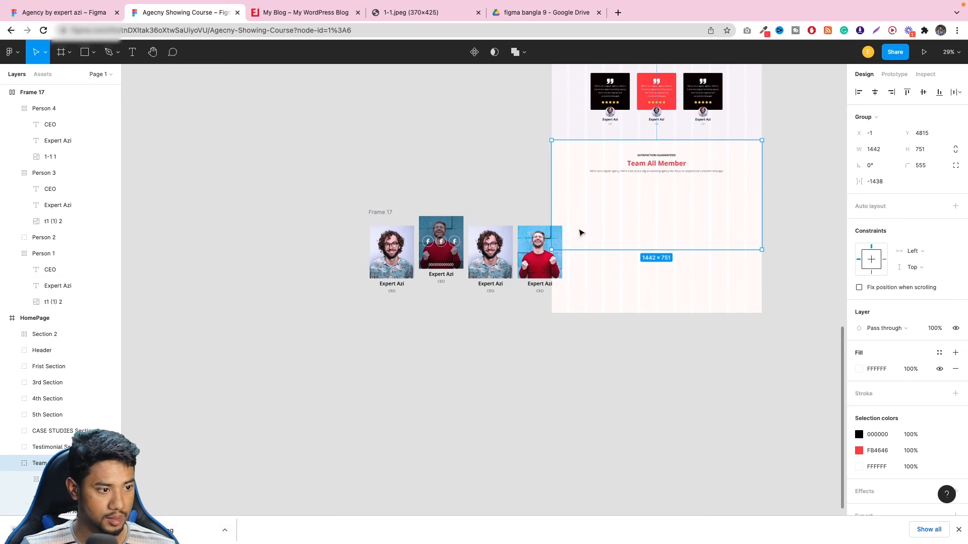
pyautogui.click(45, 93)
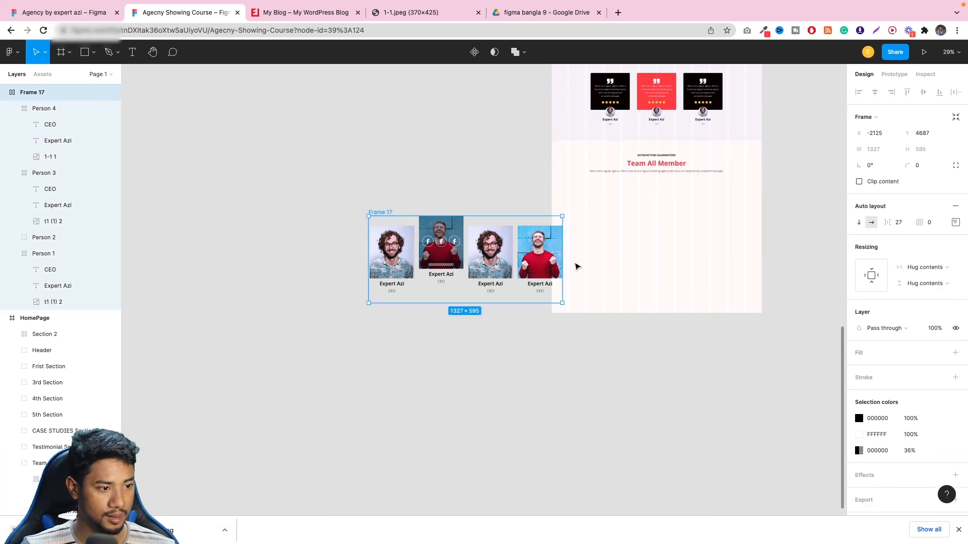
pyautogui.moveTo(504, 240); pyautogui.dragTo(694, 205)
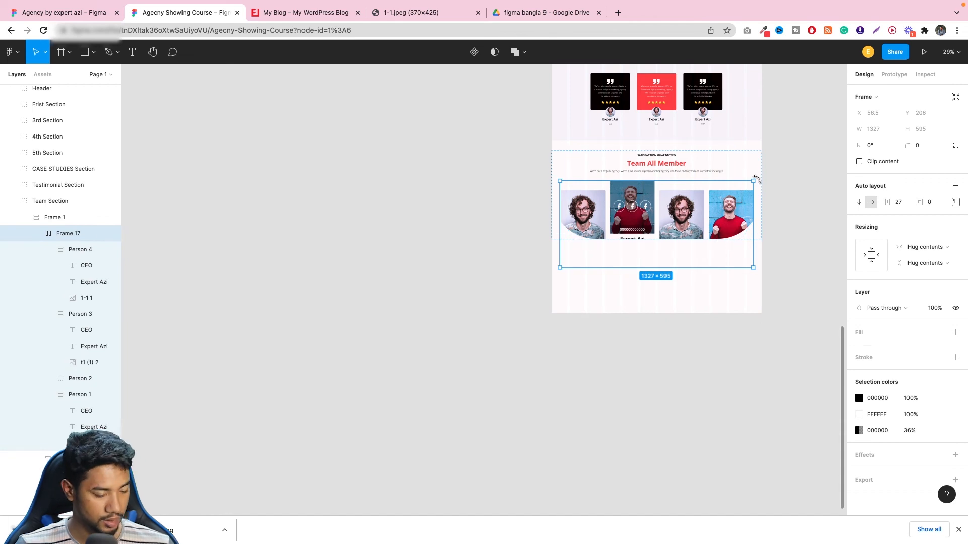
# - Set the corner radius of Frame 1 in the Team Section to 0
pyautogui.scroll(2, 756, 179)
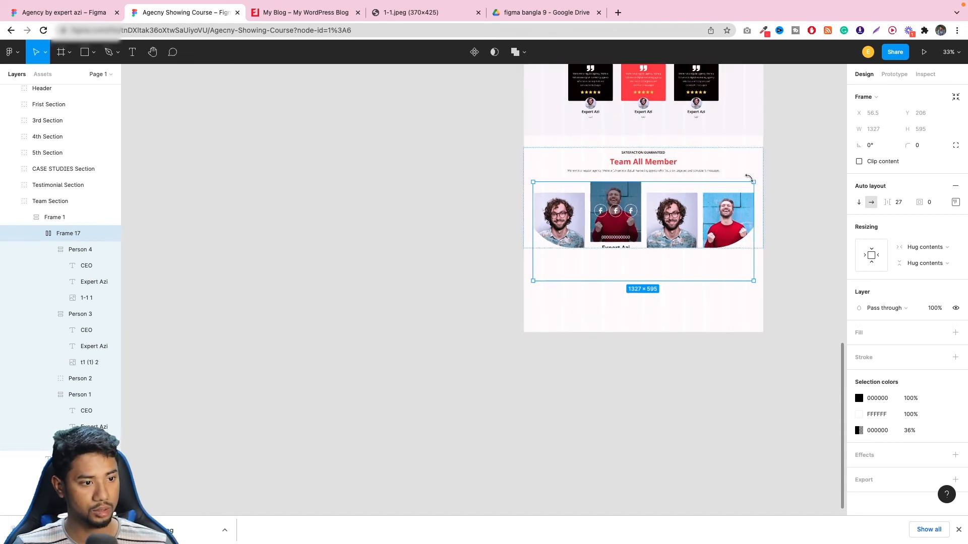
pyautogui.click(76, 220)
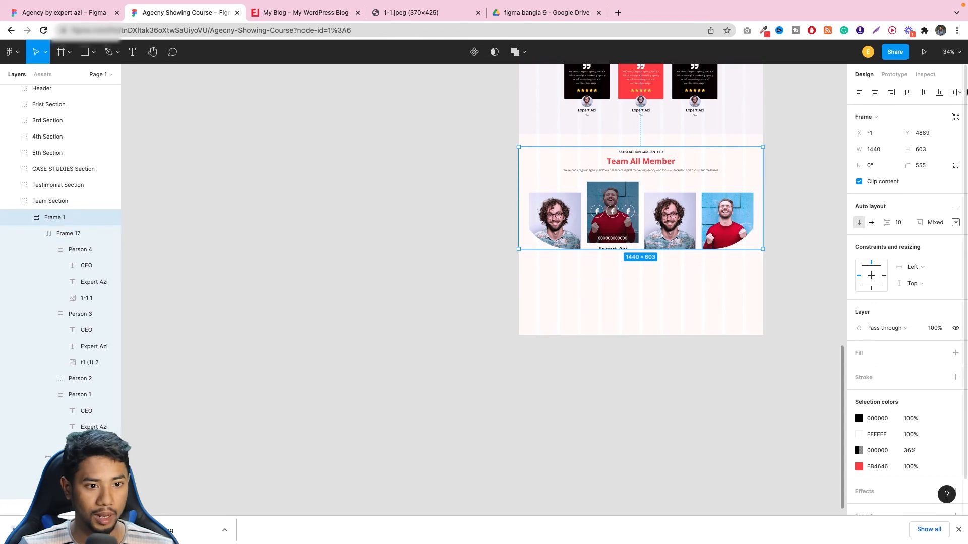
pyautogui.click(918, 168)
pyautogui.write('0')
pyautogui.click(806, 187)
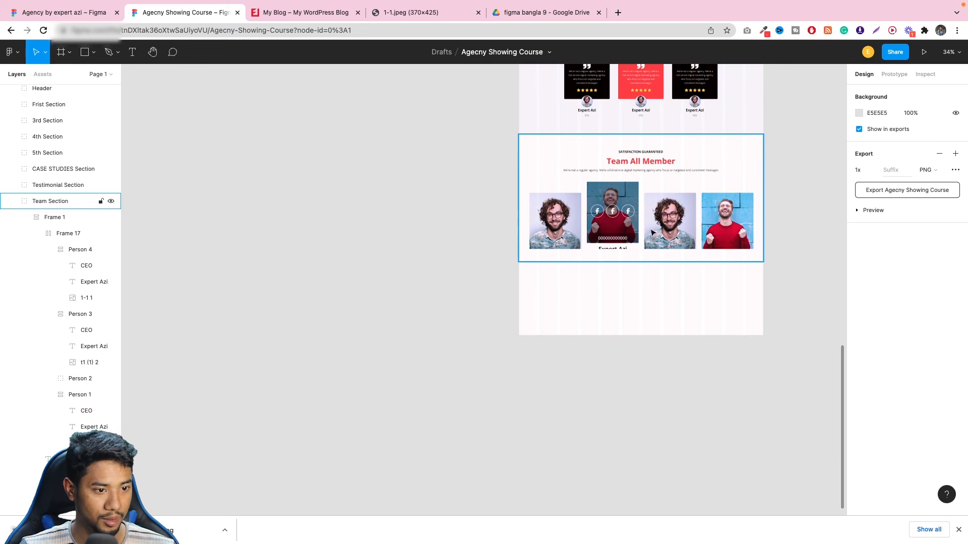
# - Enlarge Frame 1 in the Team Section to about 1442 × 846 so it encloses the full cards
pyautogui.click(81, 216)
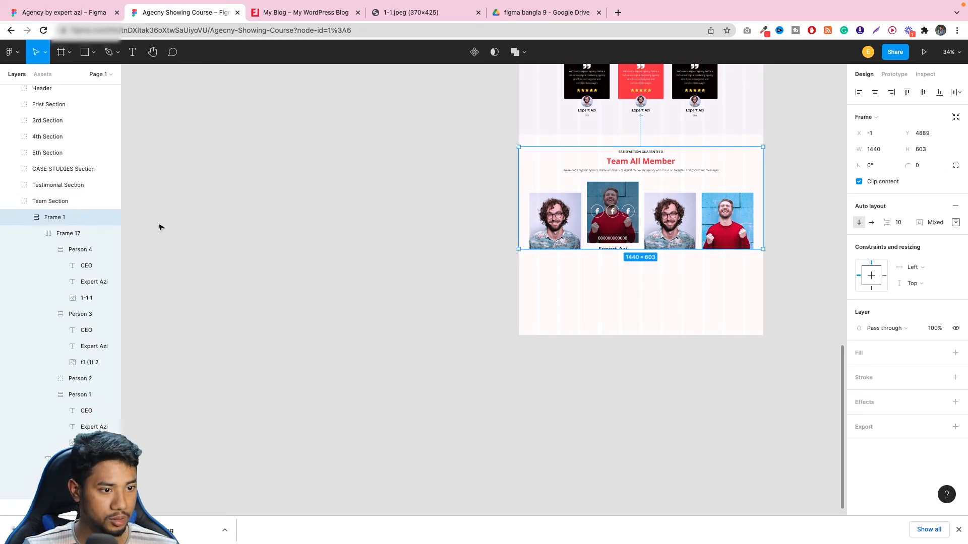
pyautogui.moveTo(762, 250); pyautogui.dragTo(764, 293)
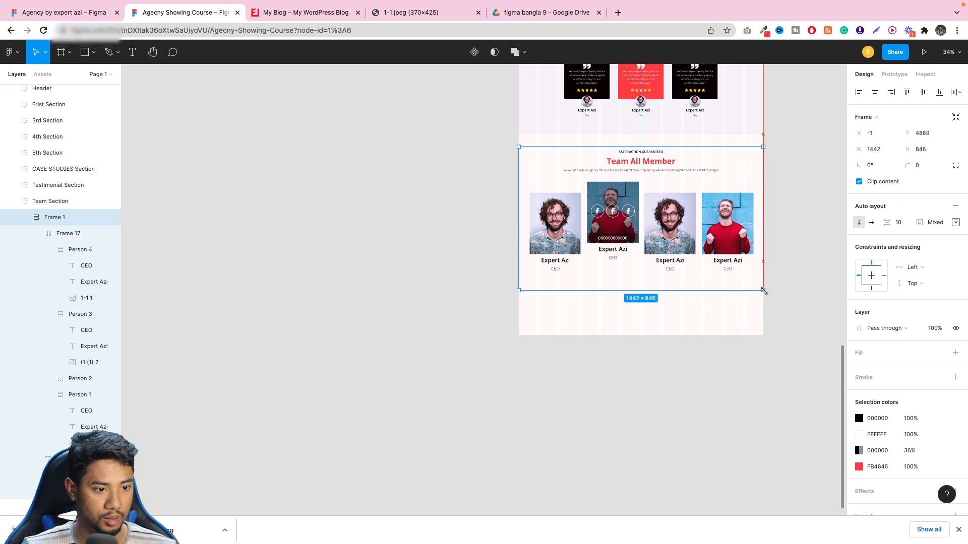
pyautogui.click(791, 242)
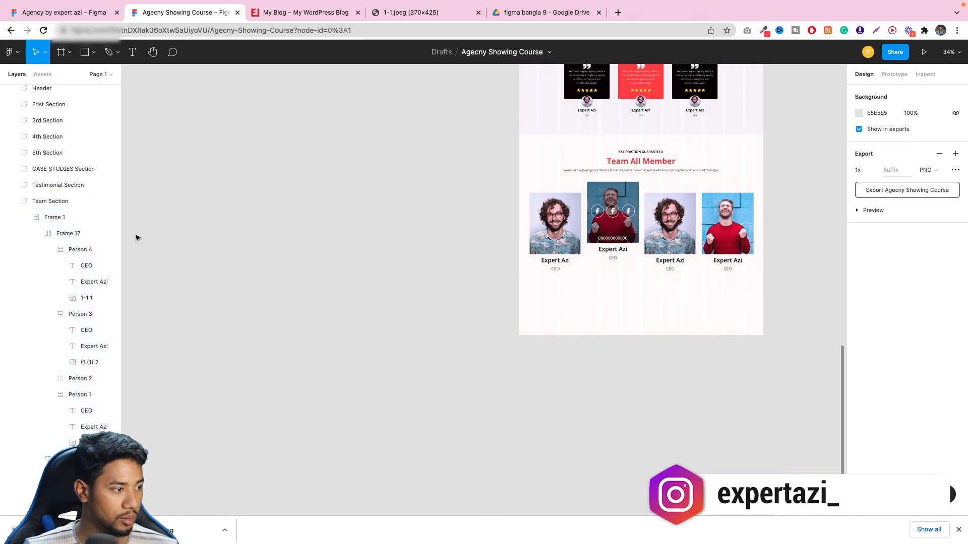
# - Try setting the Person 2 group's width and height to Fill container, and resize it to about 318.5 × 529
pyautogui.click(62, 233)
pyautogui.click(69, 251)
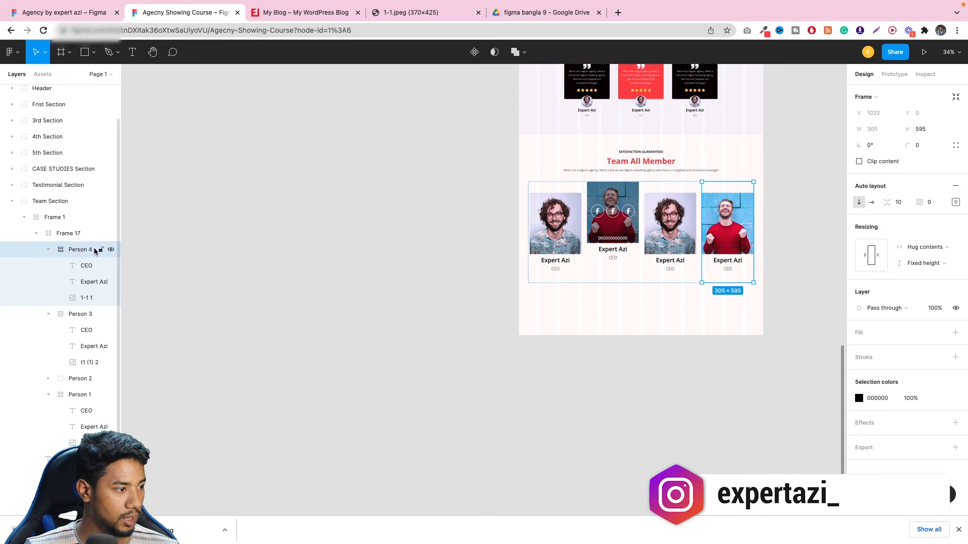
pyautogui.click(74, 382)
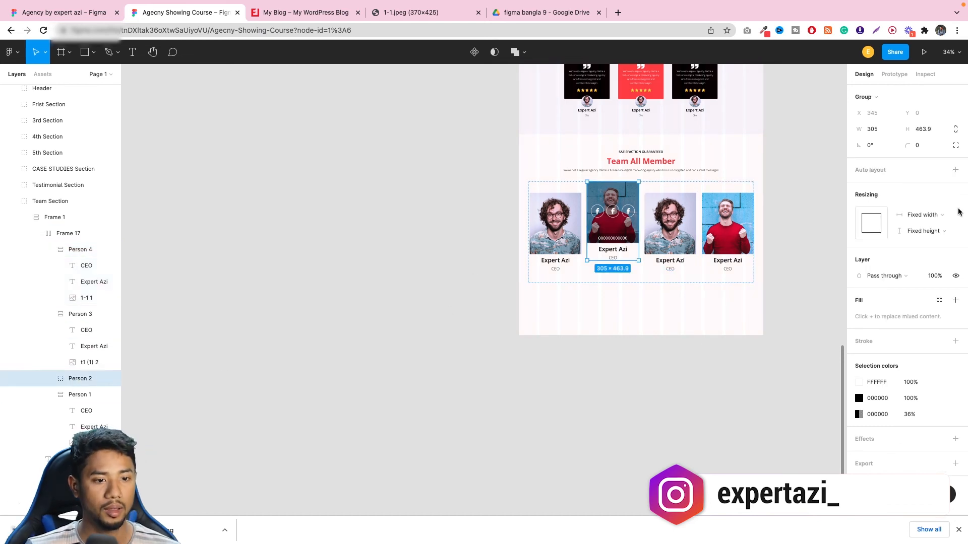
pyautogui.click(923, 215)
pyautogui.click(926, 226)
pyautogui.click(927, 231)
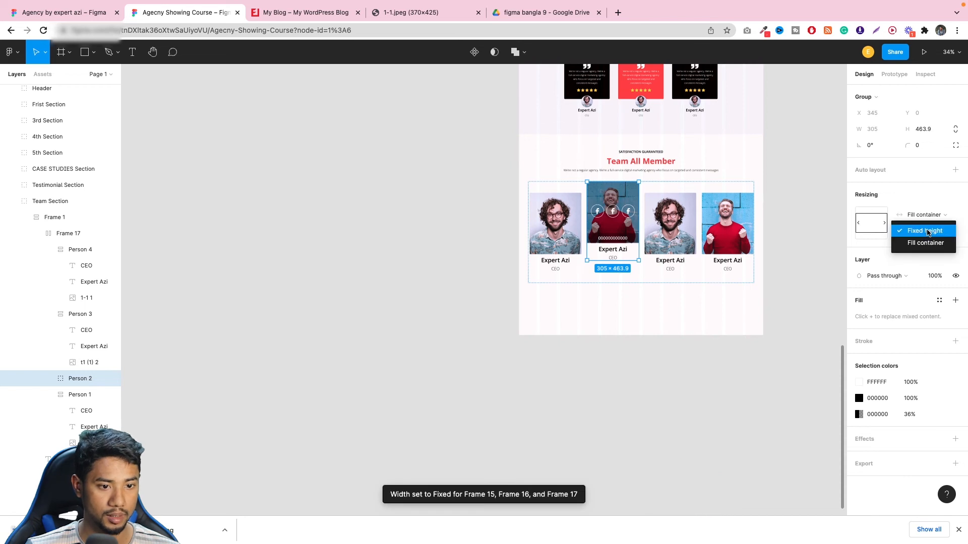
pyautogui.click(925, 243)
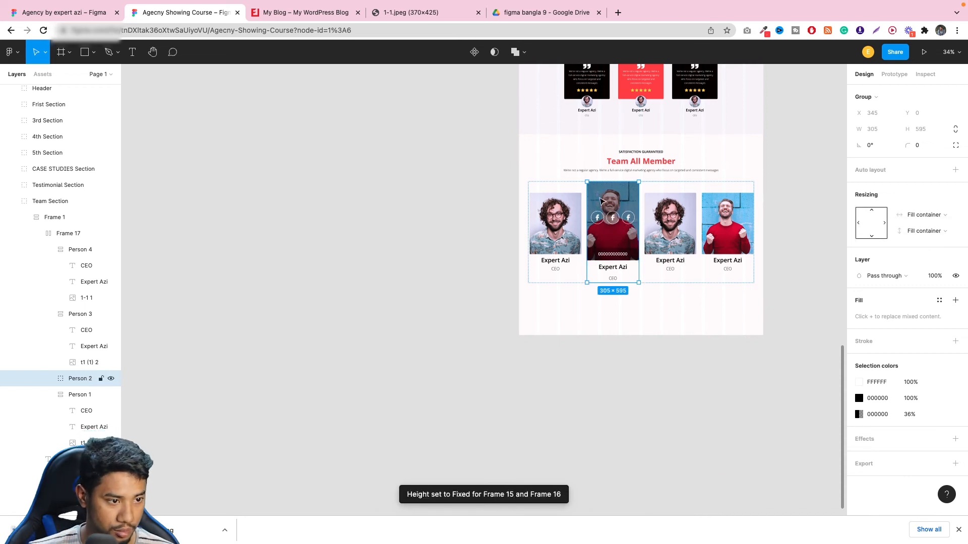
pyautogui.moveTo(637, 183); pyautogui.dragTo(638, 194)
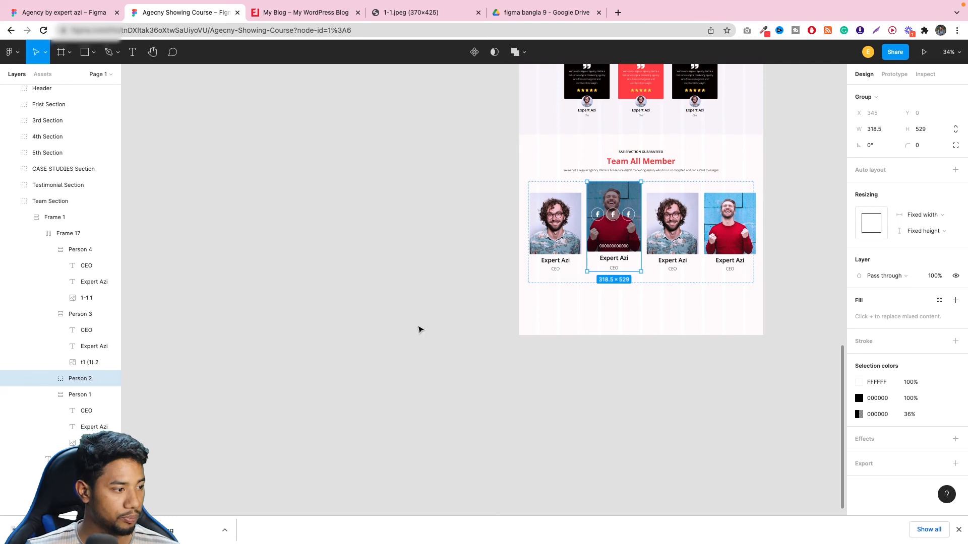
pyautogui.press('Escape')
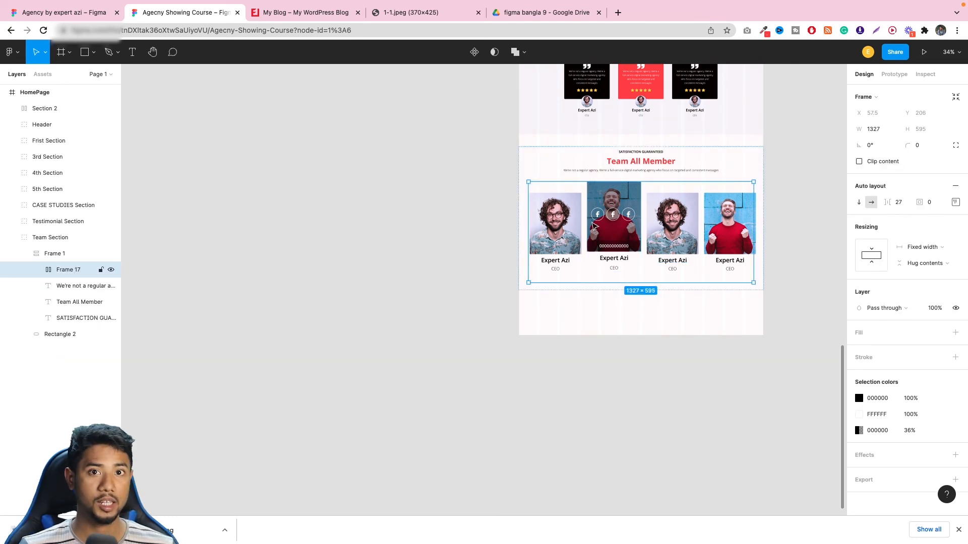
# - Undo the Person 2 resizing, the Frame 1 changes and the move of Frame 17 into the Team Section
pyautogui.press('super+z')
pyautogui.press('super+z')
pyautogui.press('super+z')
pyautogui.press('super+z')
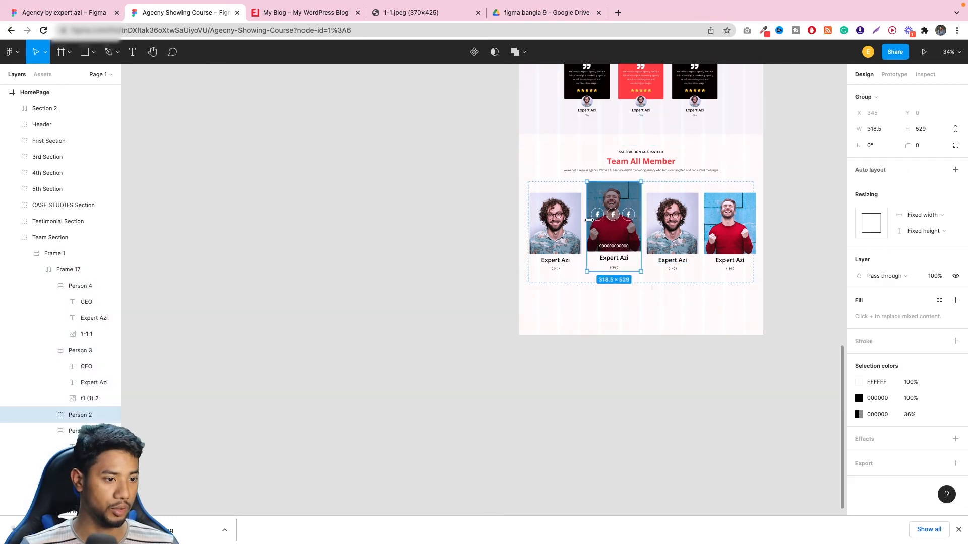
pyautogui.press('super+z')
pyautogui.press('super+z')
pyautogui.press('super+z')
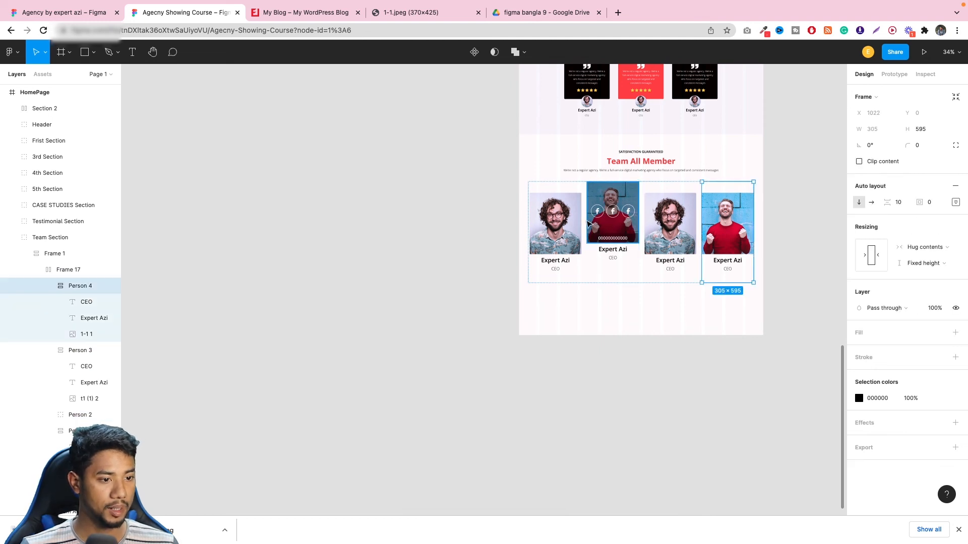
pyautogui.press('super+z')
pyautogui.press('super+z')
pyautogui.press('super+z')
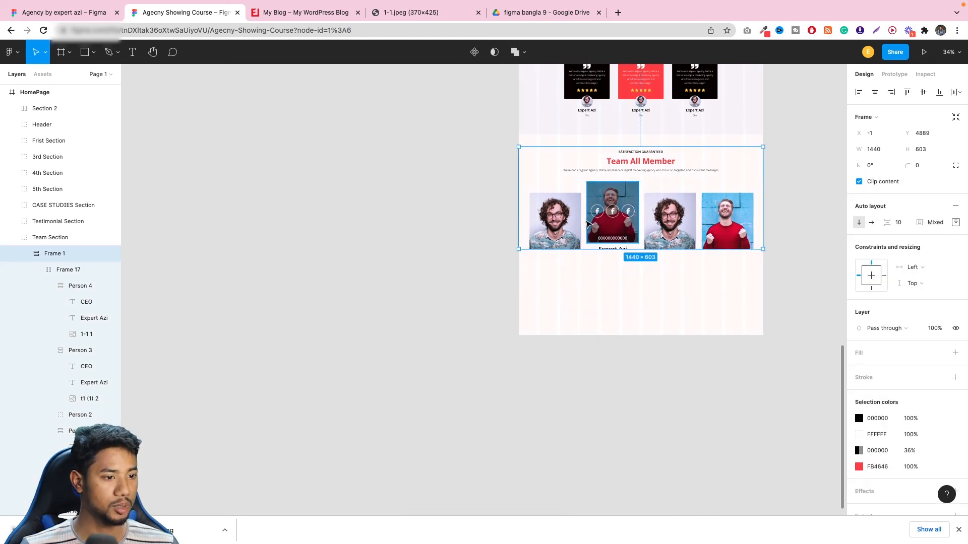
pyautogui.press('super+z')
pyautogui.press('super+z')
pyautogui.press('super+z')
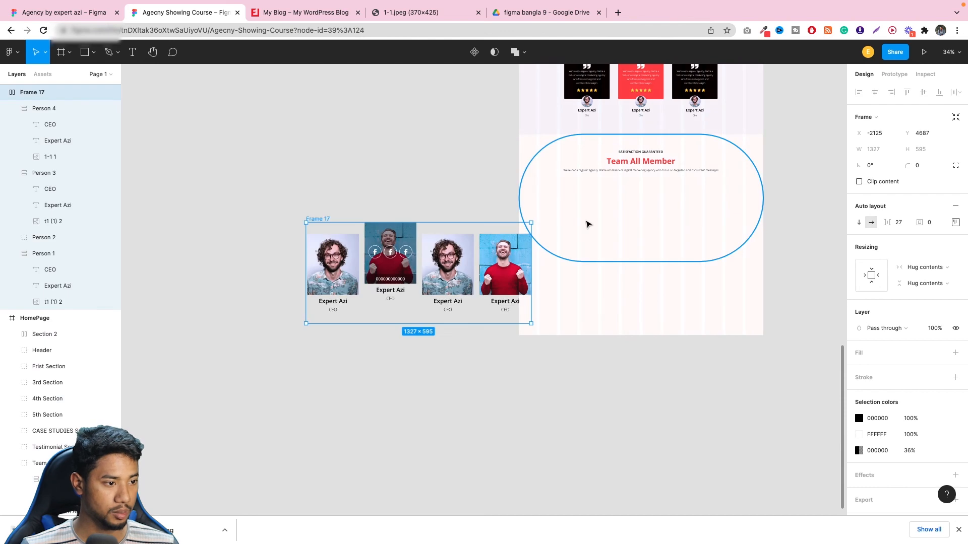
# - Undo the auto layout wrapping so the four Person cards are separate layers again
pyautogui.moveTo(455, 233); pyautogui.dragTo(388, 231)
pyautogui.press('super+z')
pyautogui.press('super+z')
pyautogui.press('super+shift+z')
pyautogui.press('super+z')
pyautogui.press('super+z')
pyautogui.press('super+z')
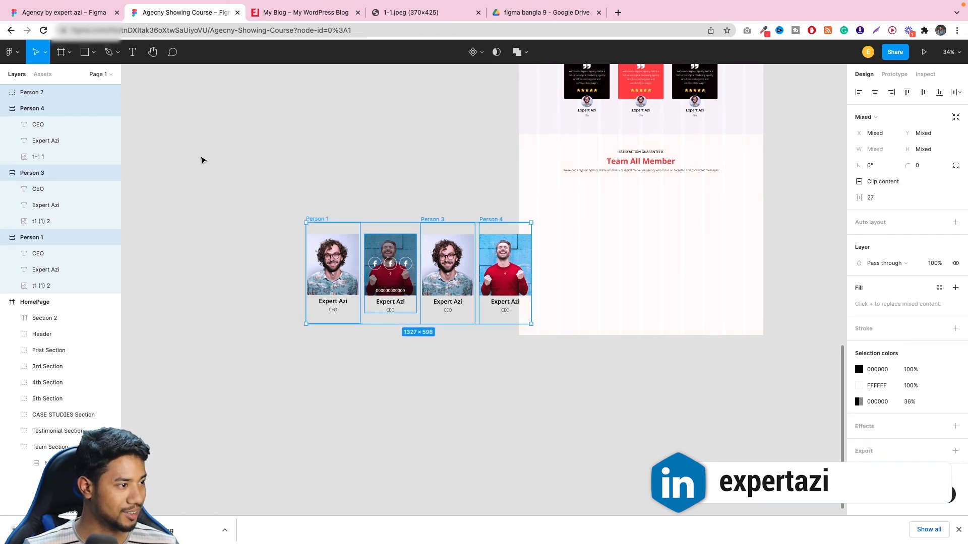
# - Undo the remaining edits back to before the overlay card's group was renamed Person 2
pyautogui.press('super+z')
pyautogui.press('super+z')
pyautogui.press('super+z')
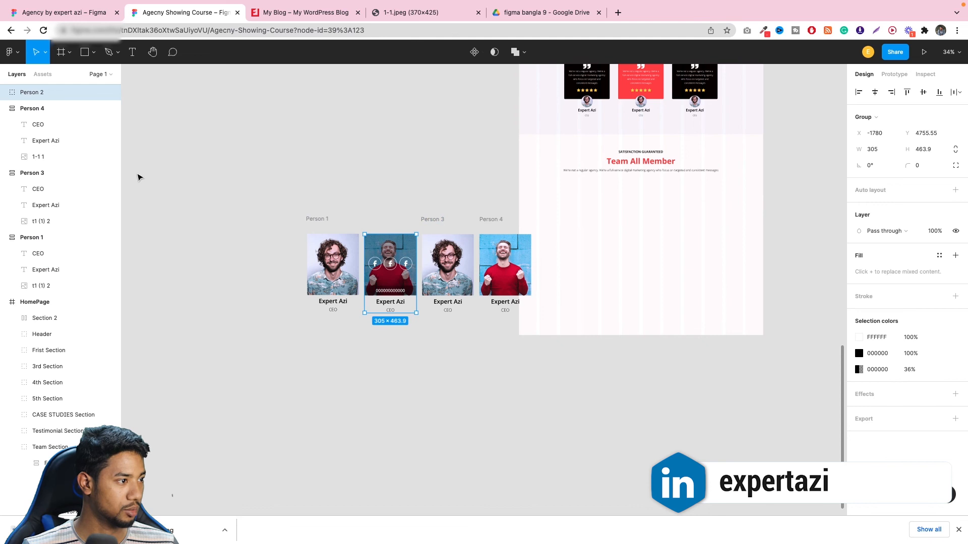
pyautogui.press('super+z')
pyautogui.press('super+shift+z')
pyautogui.press('Escape')
pyautogui.press('super+z')
pyautogui.press('super+z')
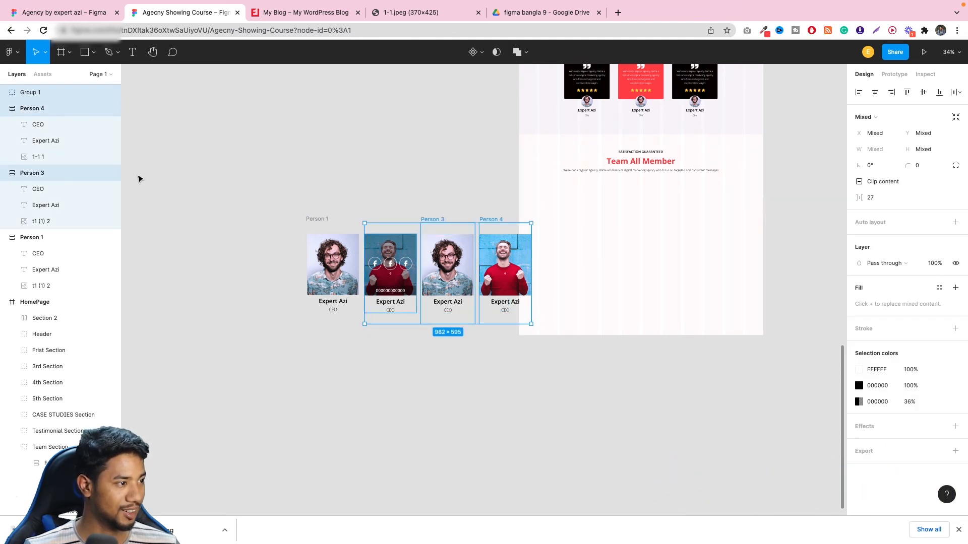
# - Try grouping the Group 1 overlay card with the photos of the other three member cards, and undo the grouping
pyautogui.click(242, 146)
pyautogui.click(41, 92)
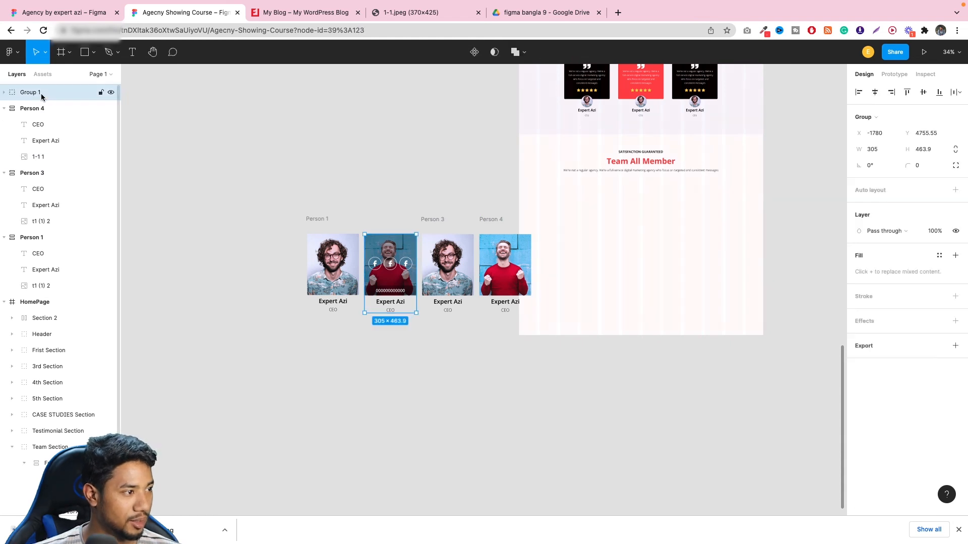
pyautogui.click(333, 169)
pyautogui.moveTo(259, 173); pyautogui.dragTo(502, 290)
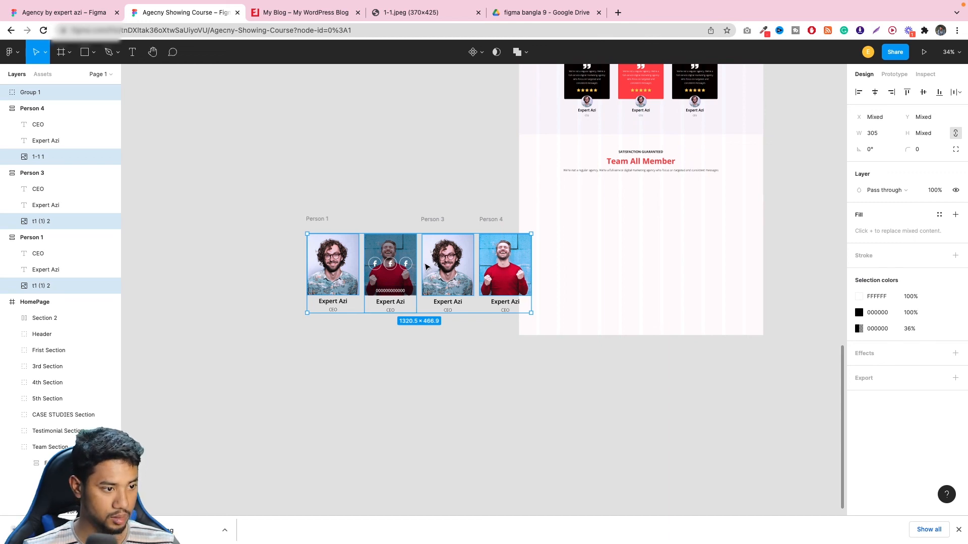
pyautogui.press('super+g')
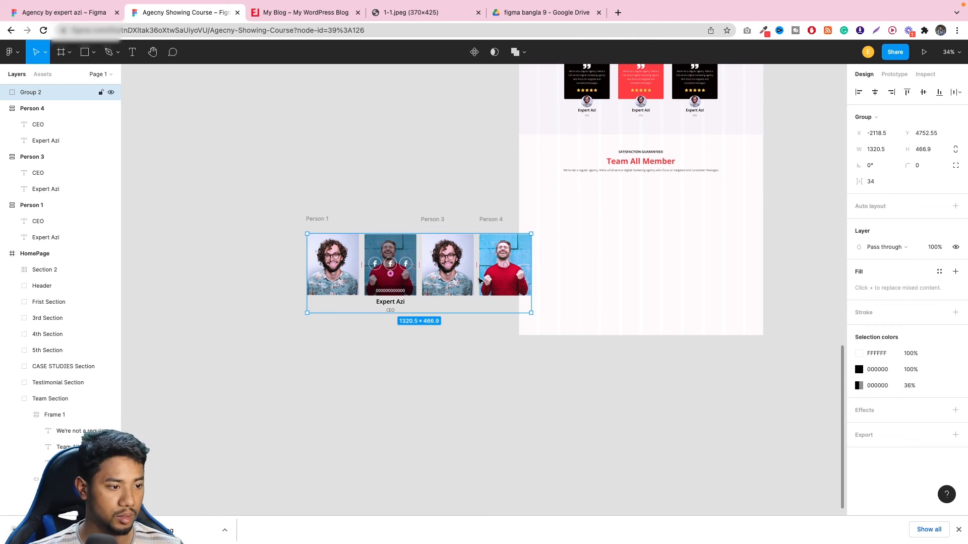
pyautogui.press('super+z')
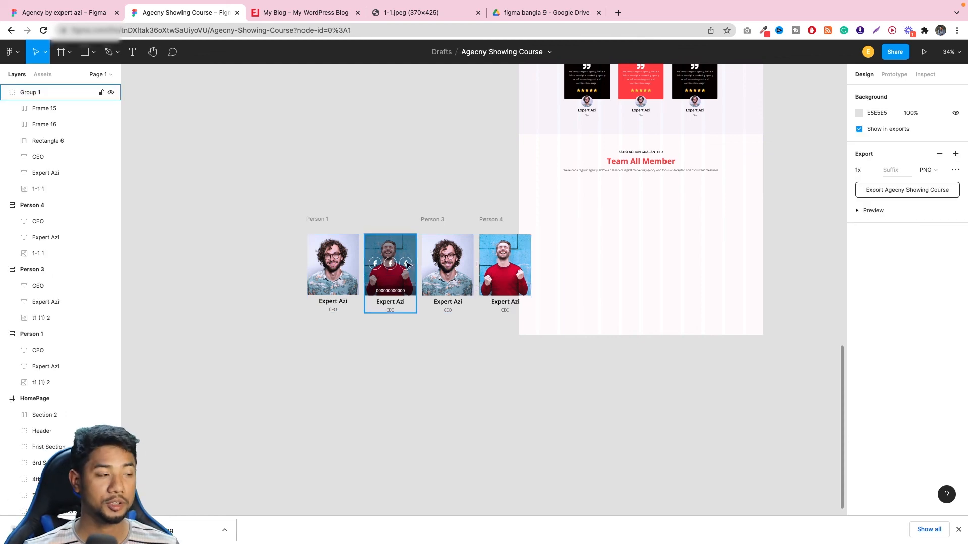
# - Ungroup the Person 4 auto layout frame and regroup its photo, name and CEO text as a plain group
pyautogui.click(37, 204)
pyautogui.rightClick(38, 204)
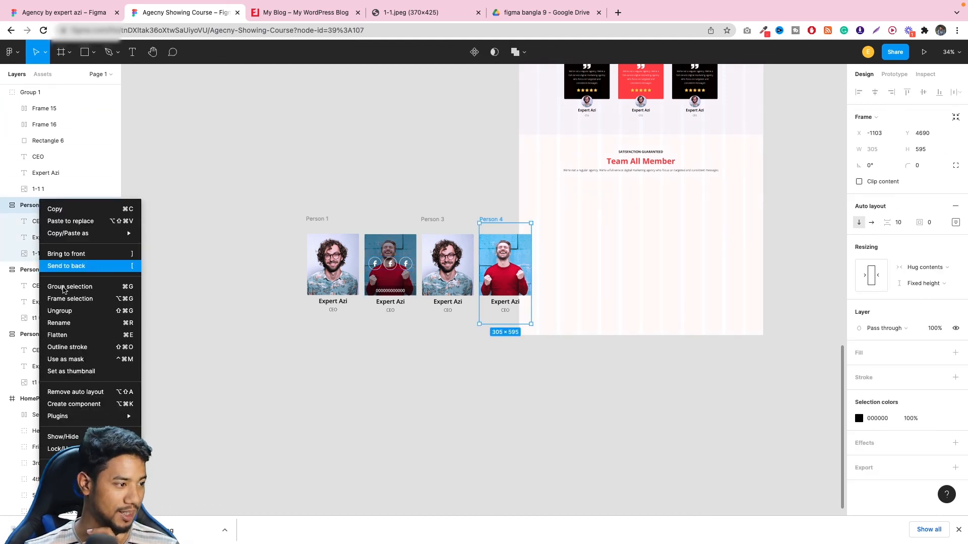
pyautogui.click(59, 311)
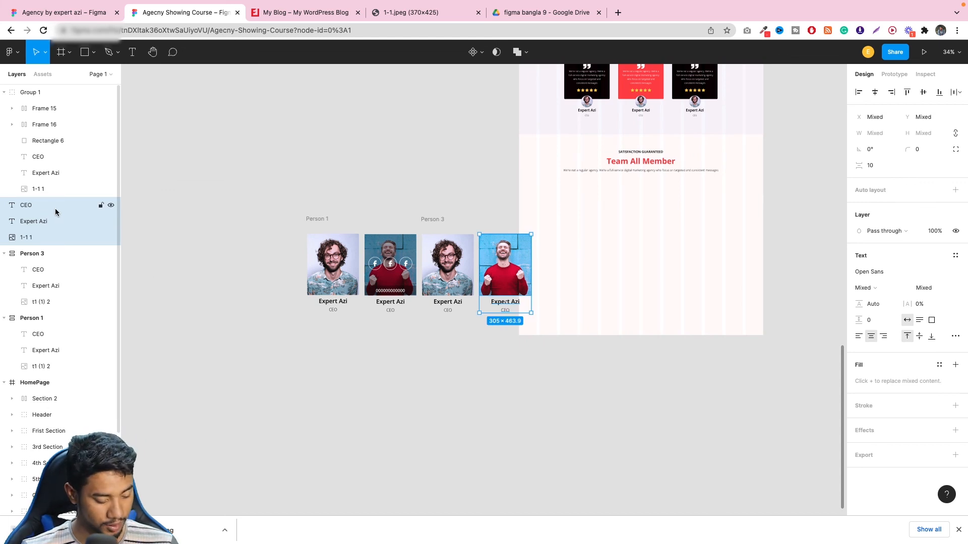
pyautogui.hotkey('ctrl', 'g')
# - Ungroup the Person 3 auto layout frame and regroup its photo, name and CEO text as a plain group
pyautogui.click(44, 223)
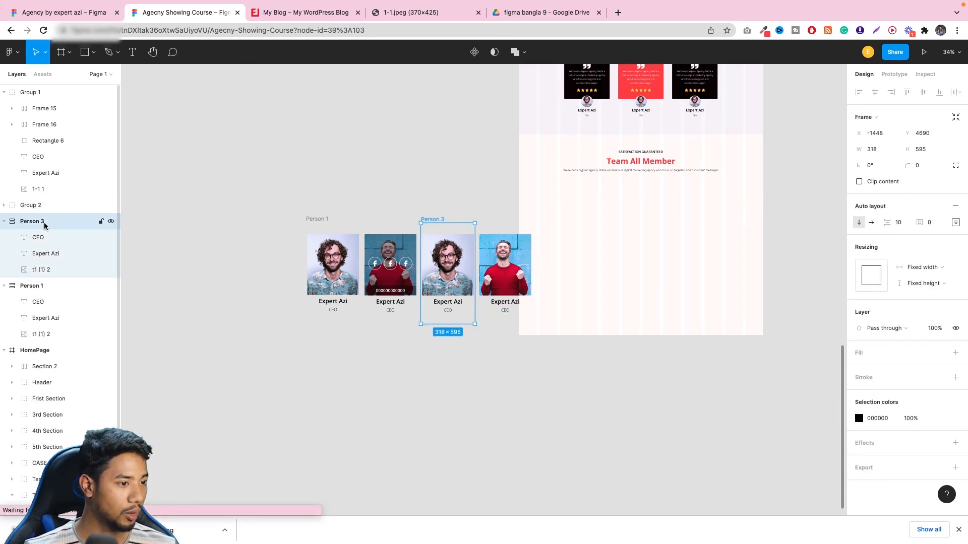
pyautogui.rightClick(45, 225)
pyautogui.click(67, 332)
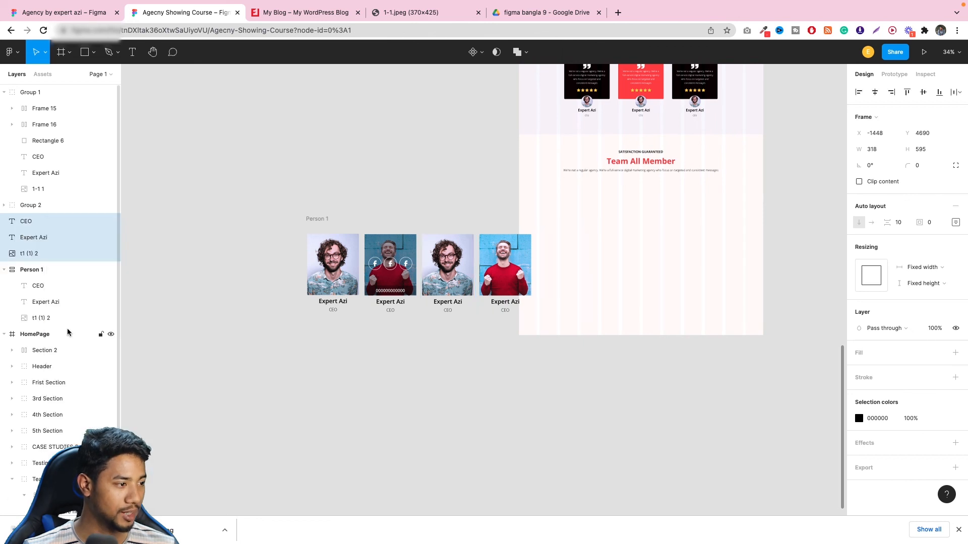
pyautogui.hotkey('ctrl', 'g')
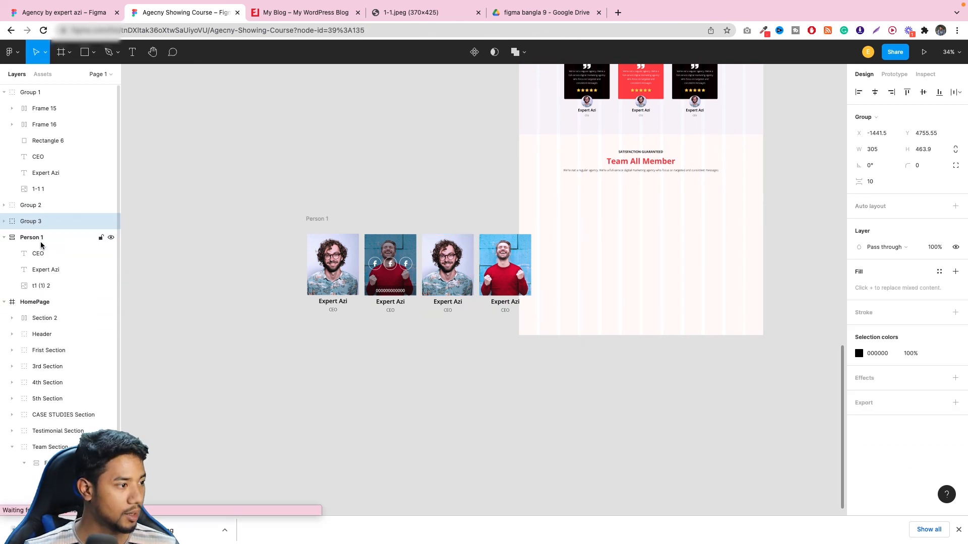
# - Ungroup the Person 1 auto layout frame and regroup its photo, name and CEO text as a plain group
pyautogui.click(42, 238)
pyautogui.rightClick(42, 237)
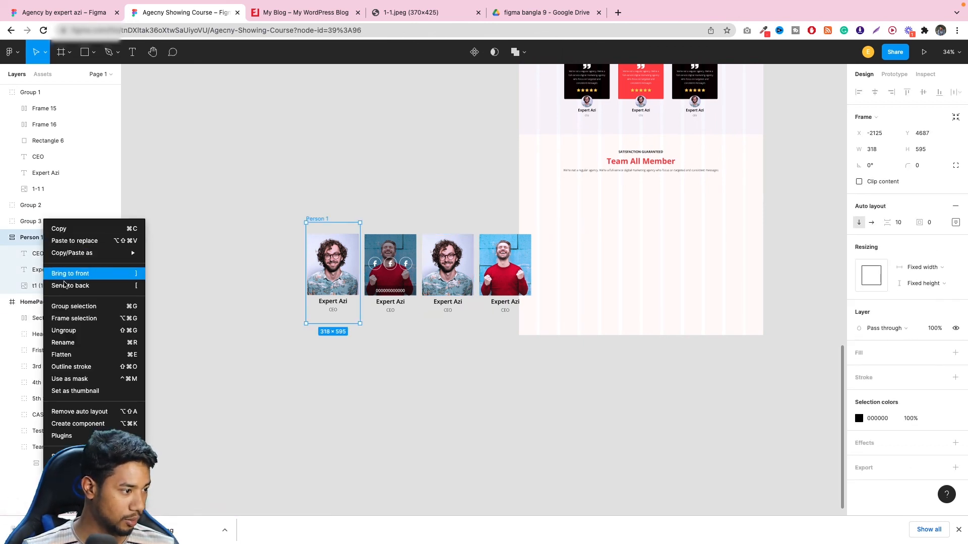
pyautogui.click(71, 331)
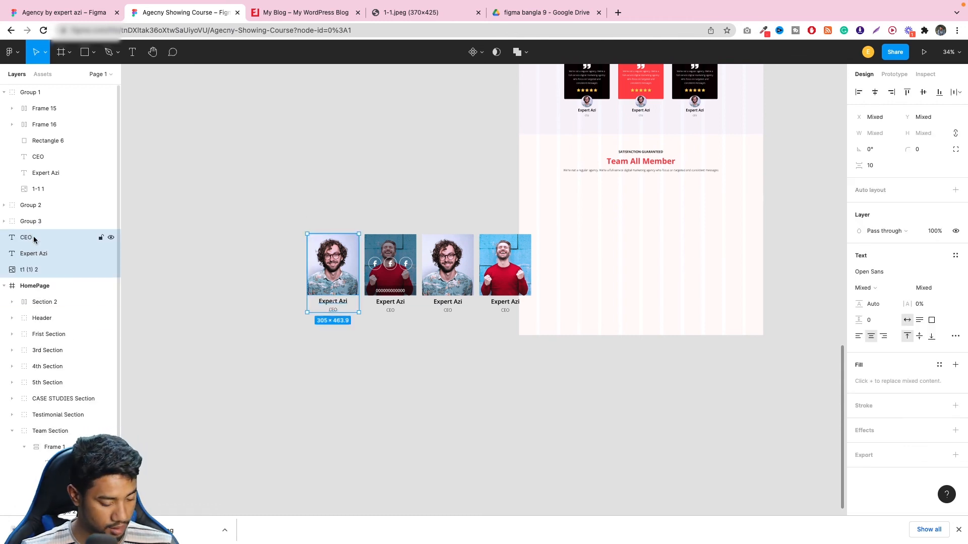
pyautogui.hotkey('ctrl', 'g')
# - Wrap the four member card groups in a horizontal auto layout frame and move it into Frame 1 under the Team All Member heading
pyautogui.moveTo(260, 201); pyautogui.dragTo(498, 285)
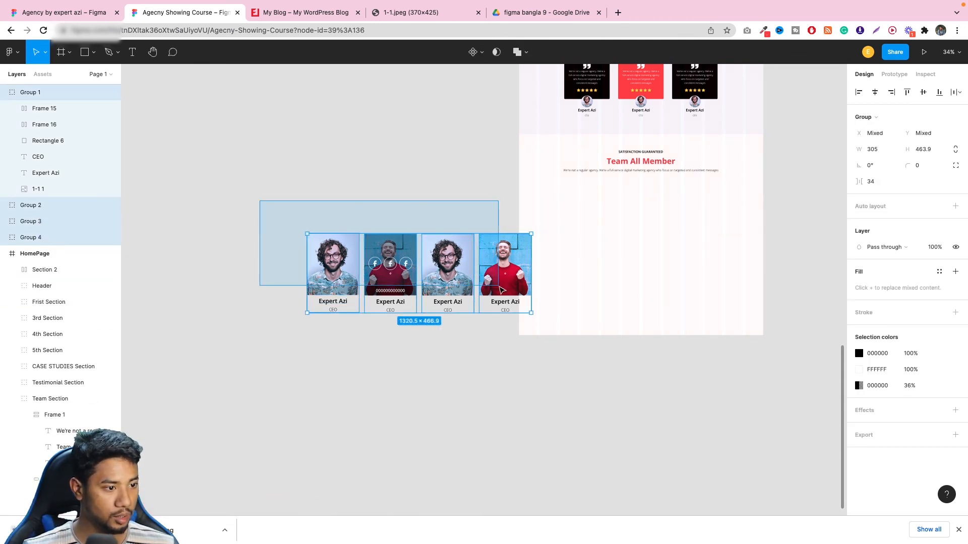
pyautogui.hotkey('shift', 'a')
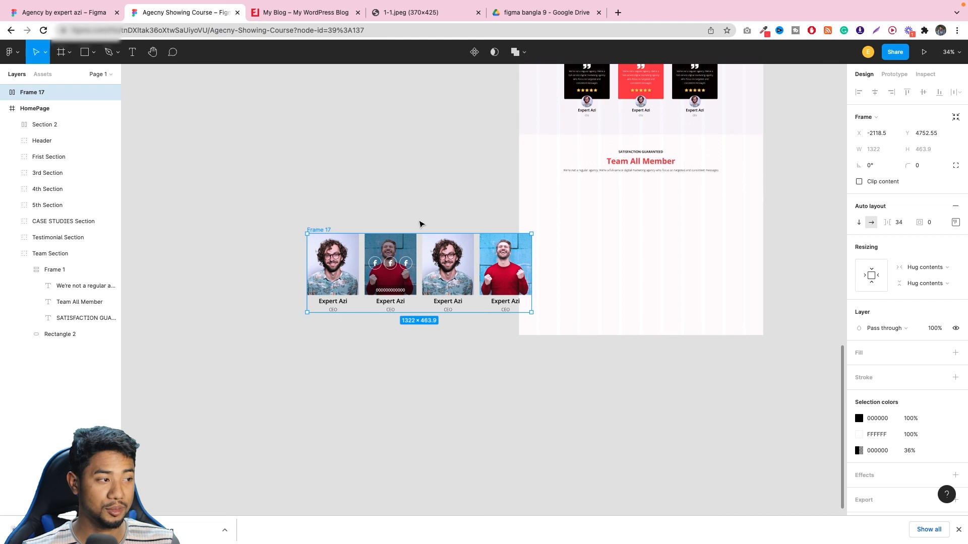
pyautogui.moveTo(405, 250); pyautogui.dragTo(631, 192)
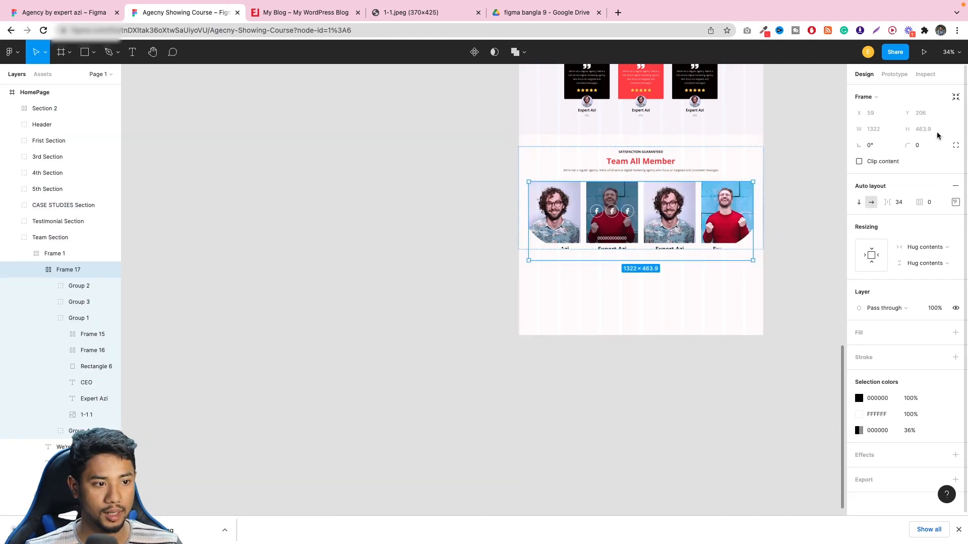
# - Set the corner radius of Frame 1 in the Team Section to 0
pyautogui.click(53, 256)
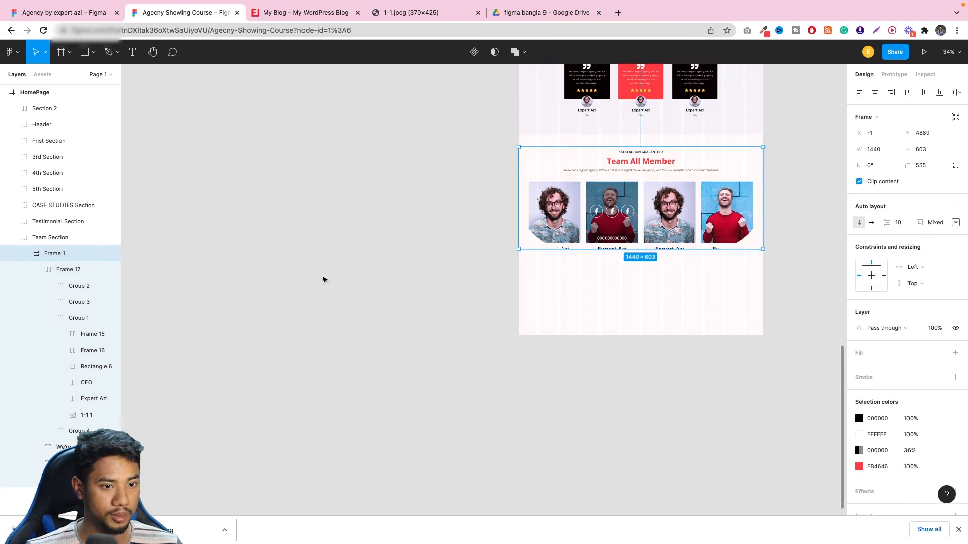
pyautogui.click(924, 167)
pyautogui.write('0')
pyautogui.click(810, 169)
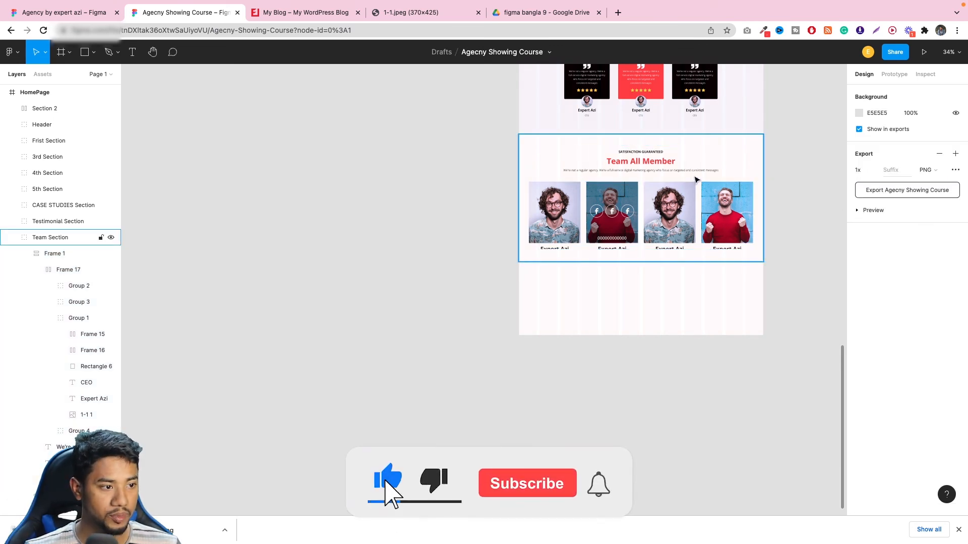
# - Extend Frame 1 downward to a height of about 742 so it encloses the full member cards
pyautogui.click(56, 254)
pyautogui.click(61, 249)
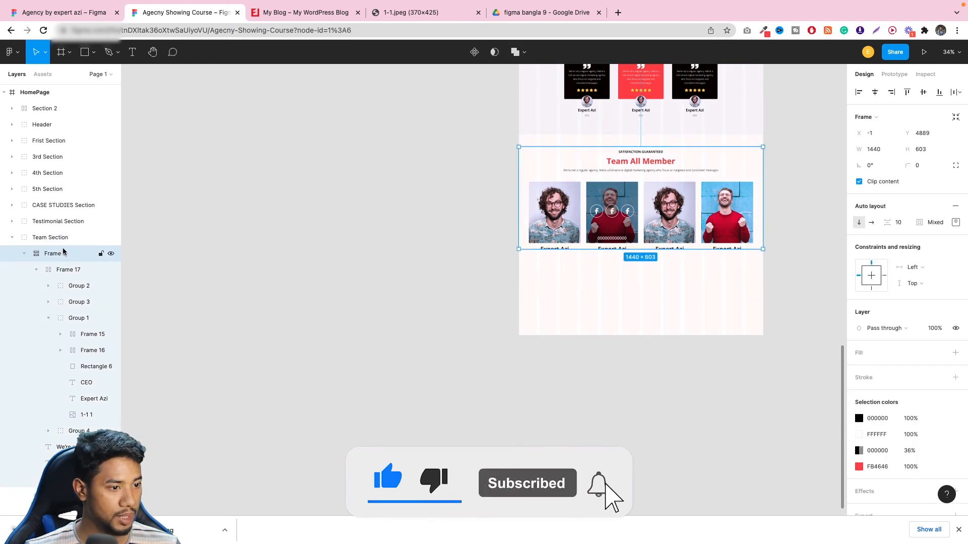
pyautogui.moveTo(759, 248); pyautogui.dragTo(761, 273)
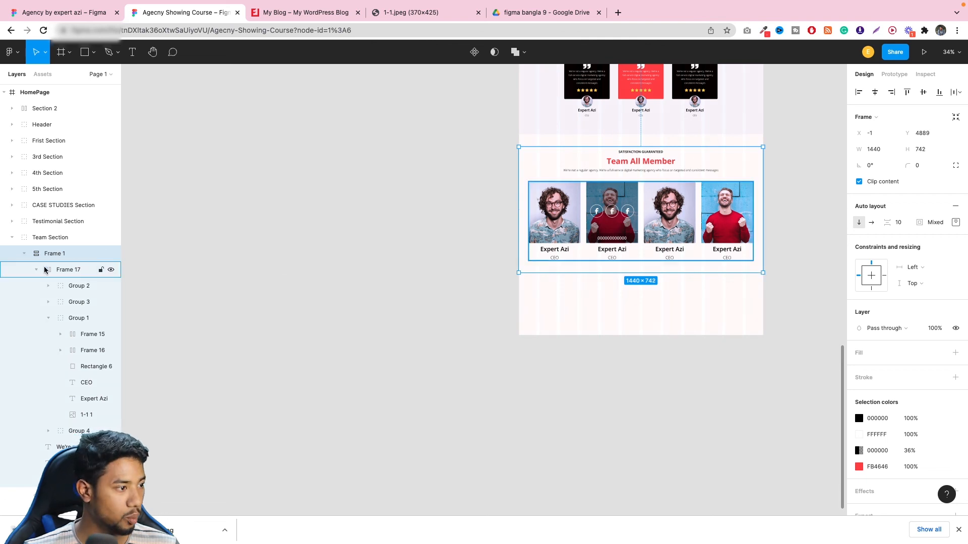
# - Set the corner radius of the Team Section's background Rectangle 2 to 0
pyautogui.click(26, 256)
pyautogui.click(48, 270)
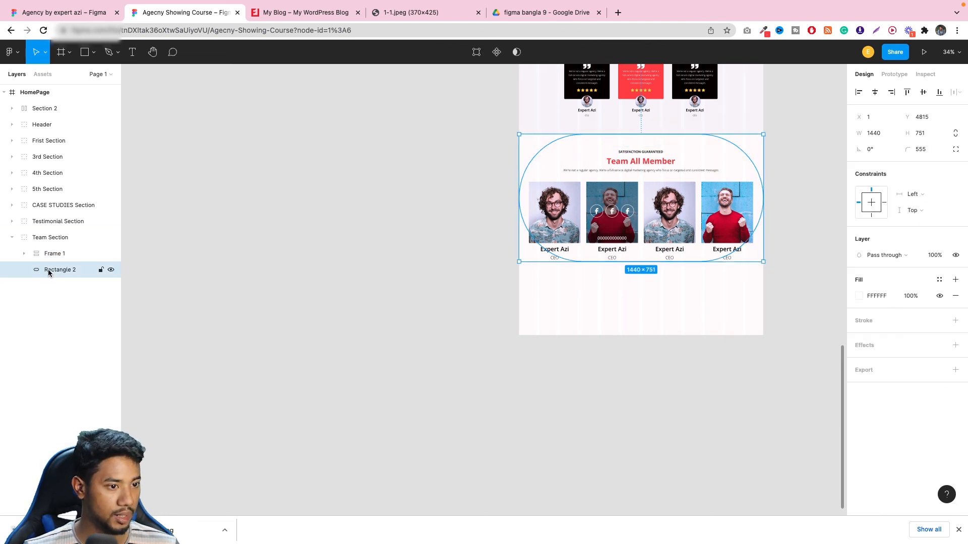
pyautogui.click(919, 150)
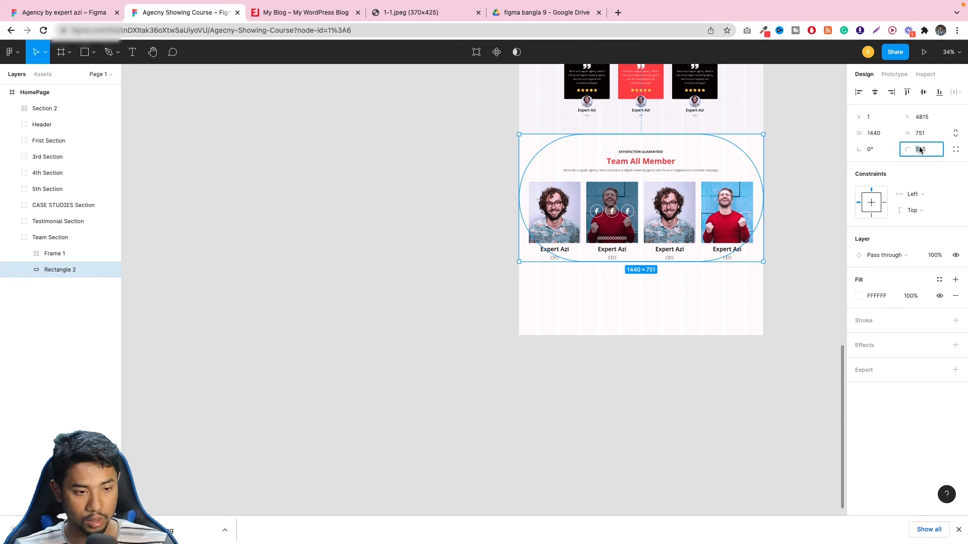
pyautogui.write('0')
pyautogui.click(794, 170)
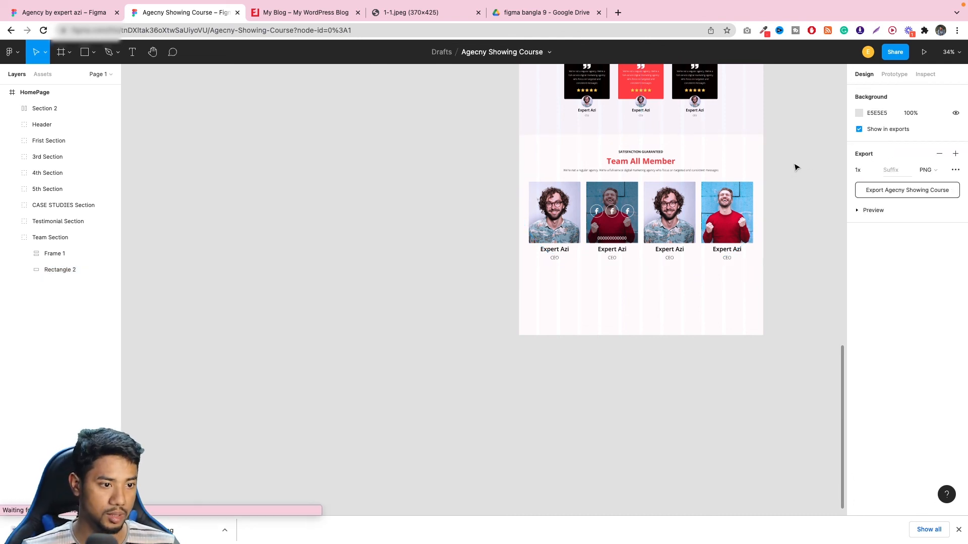
# - Align the vertical centers of Frame 1 and Rectangle 2 in the Team Section
pyautogui.click(86, 267)
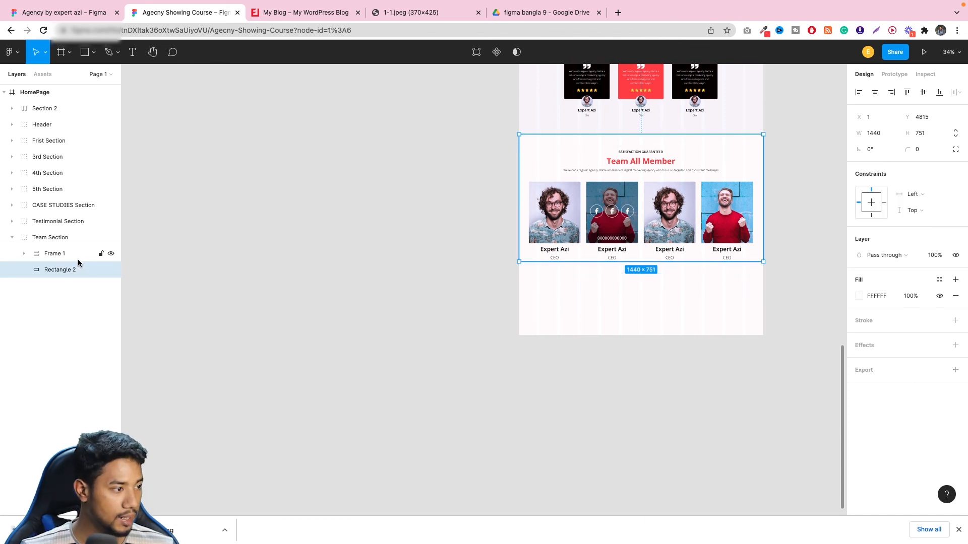
pyautogui.keyDown('shift'); pyautogui.click(74, 254); pyautogui.keyUp('shift')
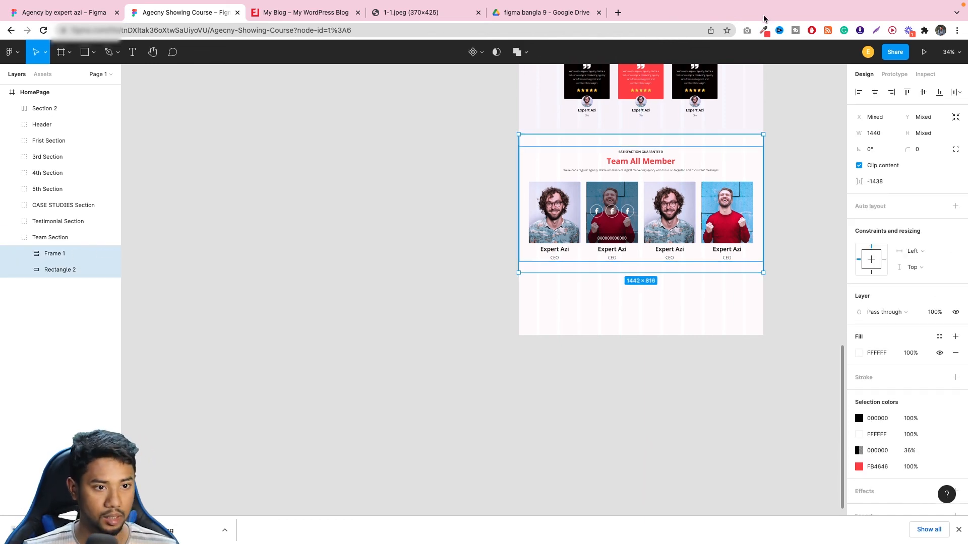
pyautogui.click(924, 93)
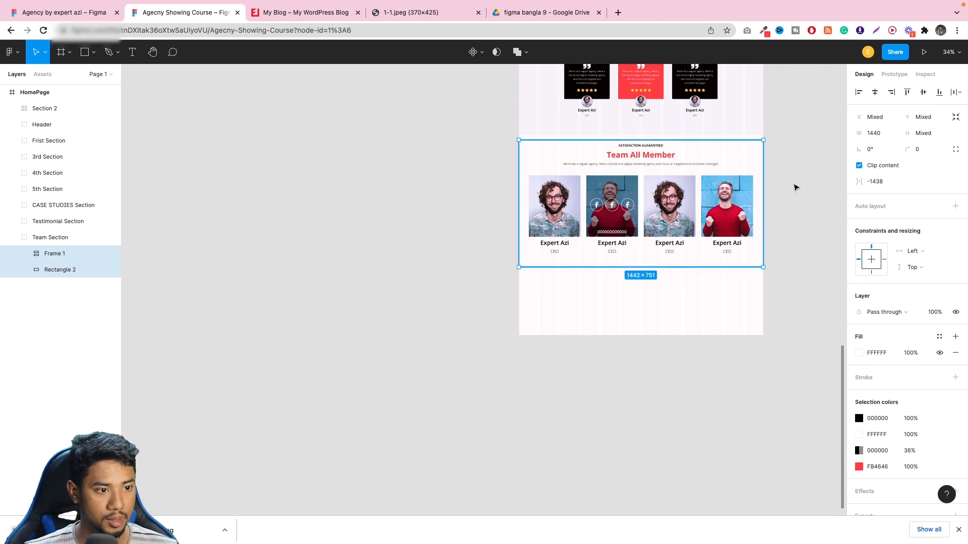
pyautogui.click(794, 189)
# - Extend Rectangle 2 downward to a height of about 828 and vertically center it with Frame 1 again
pyautogui.click(79, 272)
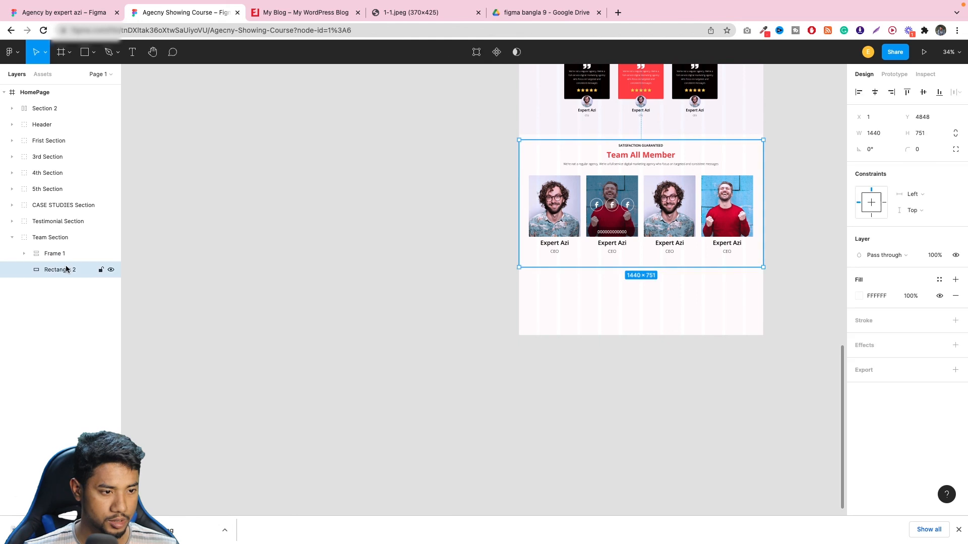
pyautogui.moveTo(764, 267); pyautogui.dragTo(763, 280)
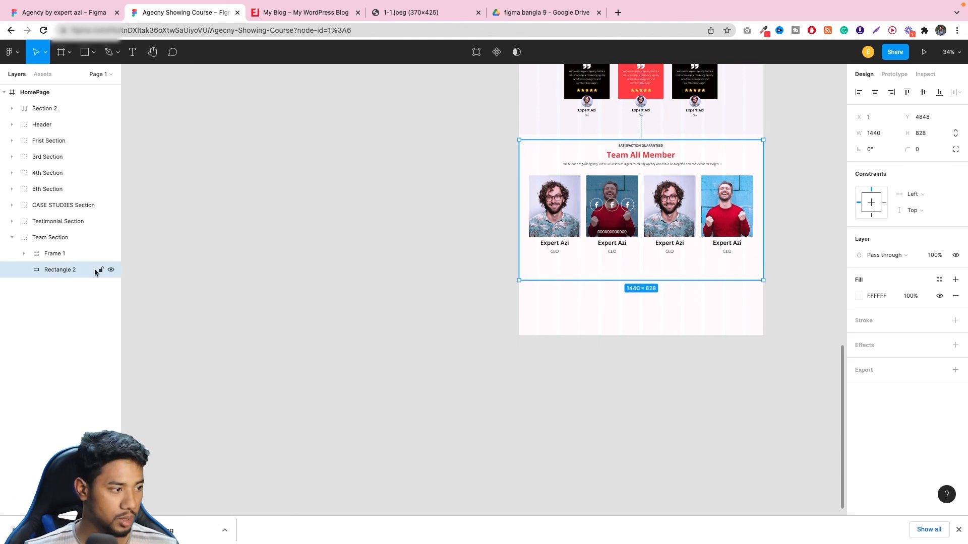
pyautogui.click(65, 255)
pyautogui.keyDown('shift'); pyautogui.click(64, 272); pyautogui.keyUp('shift')
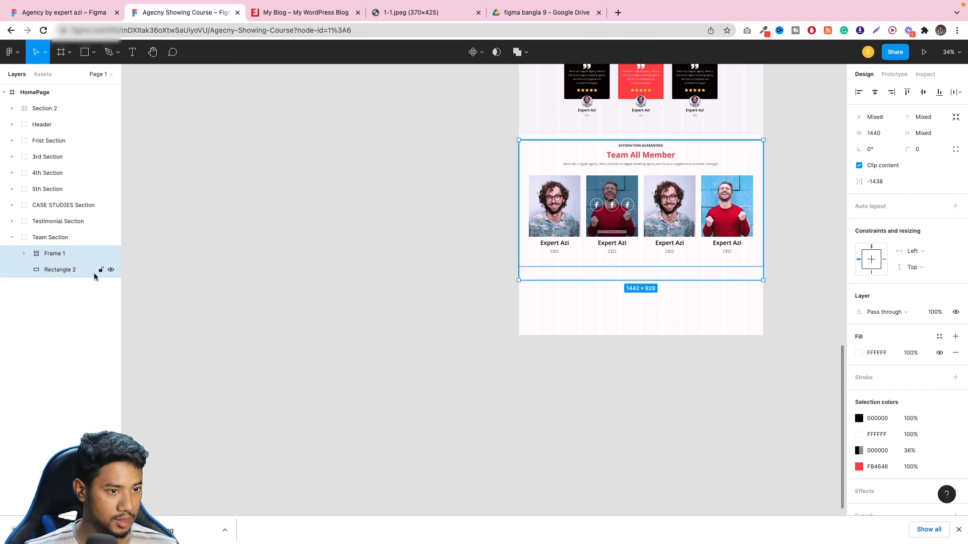
pyautogui.click(924, 93)
pyautogui.click(797, 147)
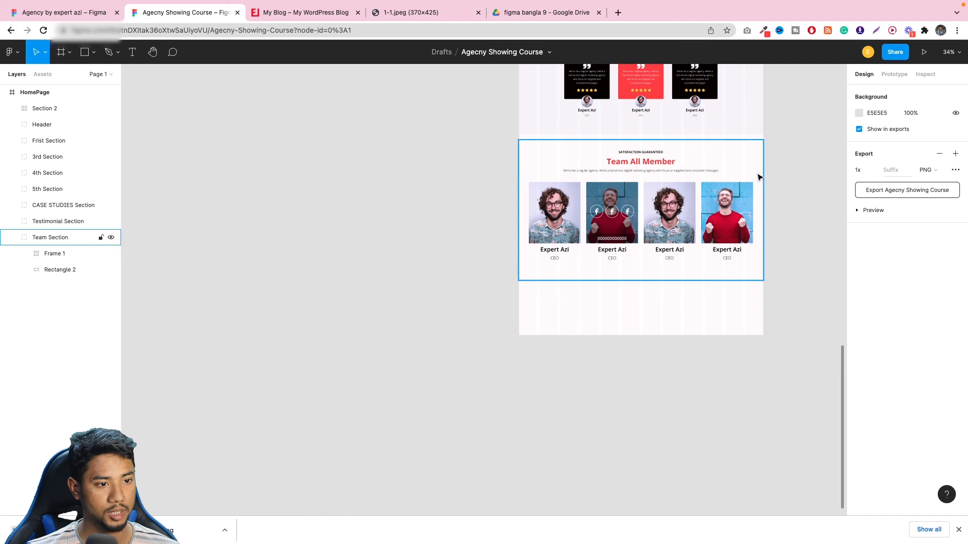
pyautogui.scroll(1, 741, 177)
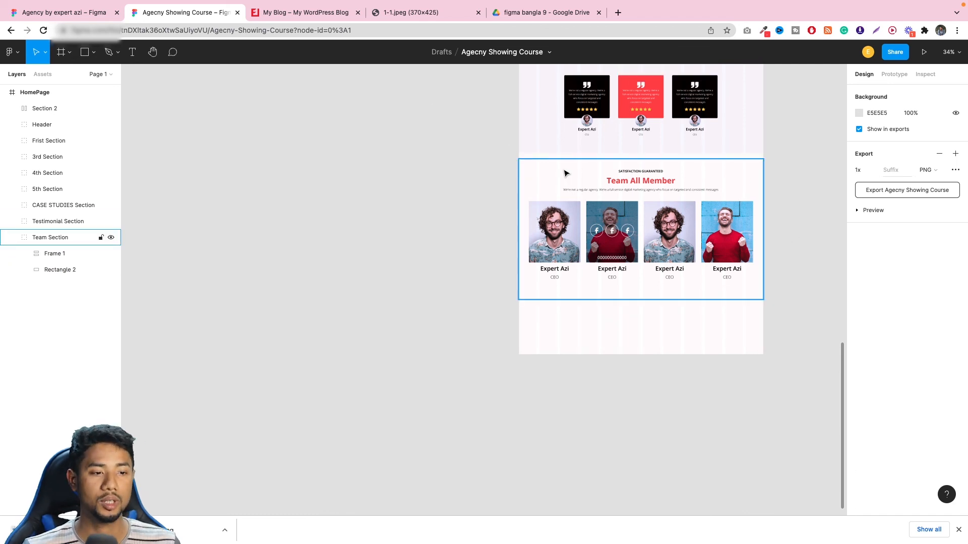